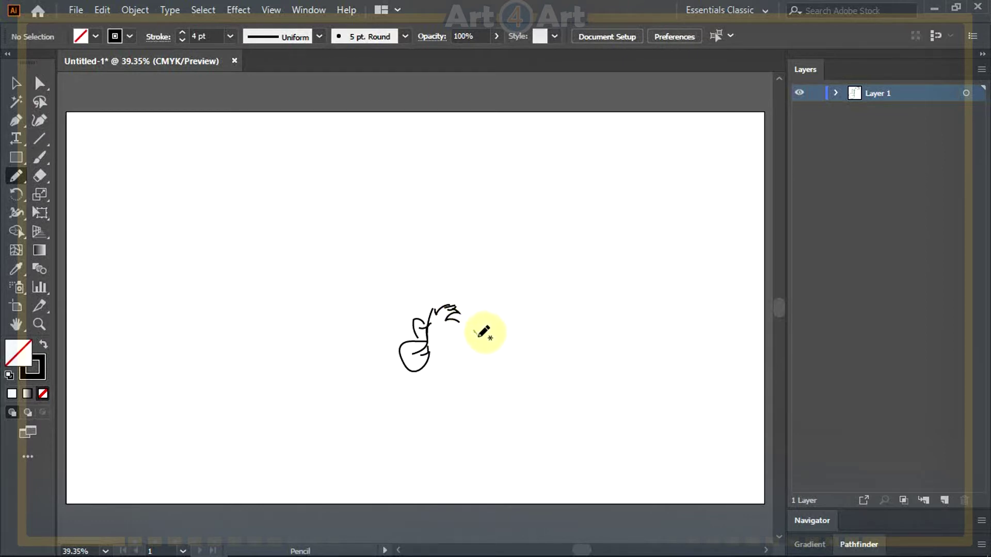
Sketch the mouse's chin, snout, smile, round nose and eyes freehand with the Pencil tool.
mouse_move(478, 360)
left_mouse_down()
mouse_move(451, 371)
mouse_move(428, 355)
left_mouse_up()
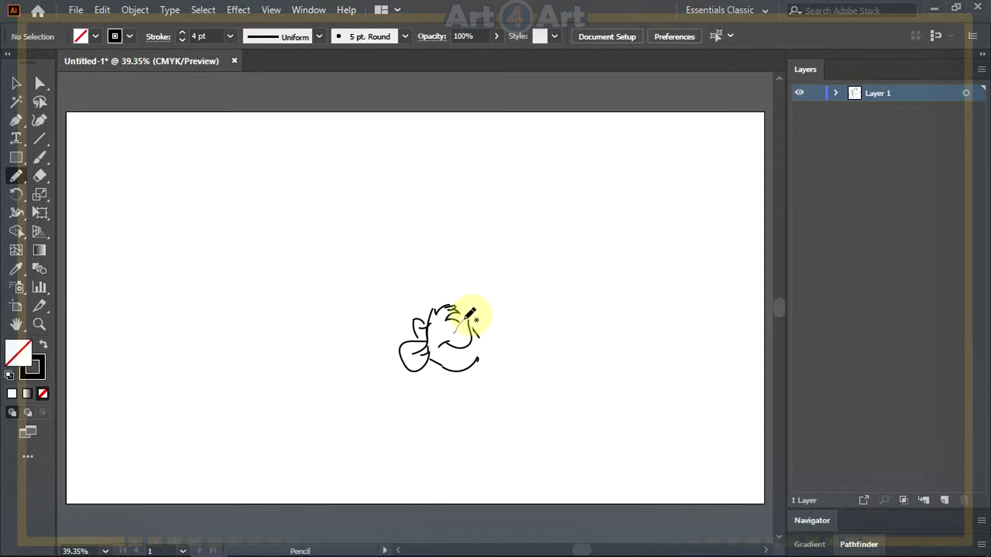
mouse_move(469, 313)
left_mouse_down()
mouse_move(477, 335)
mouse_move(436, 323)
left_mouse_up()
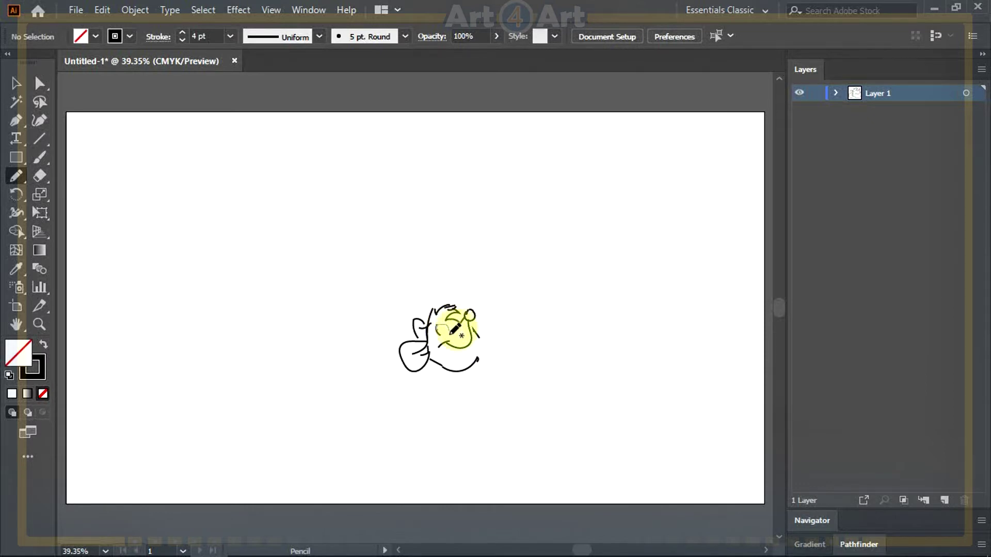
mouse_move(437, 338)
left_mouse_down()
mouse_move(449, 322)
mouse_move(475, 334)
left_mouse_up()
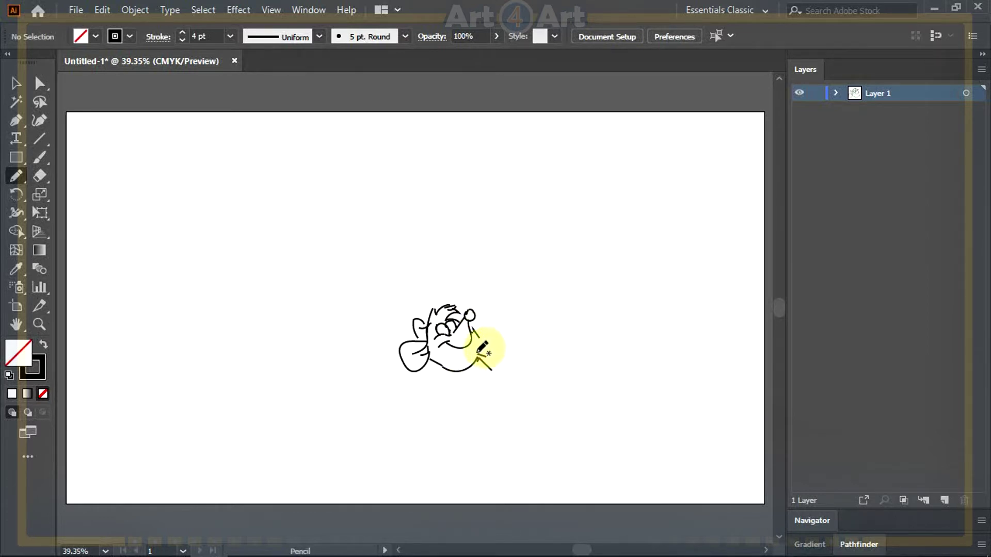
Draw the mouse's raised hand, arms, shirt, round body, feet and tail below the head with the Pencil tool.
mouse_move(471, 344)
left_mouse_down()
mouse_move(499, 359)
mouse_move(491, 382)
mouse_move(492, 369)
mouse_move(469, 389)
mouse_move(437, 390)
mouse_move(427, 361)
mouse_move(419, 377)
mouse_move(436, 382)
mouse_move(435, 395)
mouse_move(439, 378)
mouse_move(463, 393)
mouse_move(418, 378)
mouse_move(414, 394)
mouse_move(402, 393)
mouse_move(424, 408)
mouse_move(404, 393)
mouse_move(419, 405)
left_mouse_up()
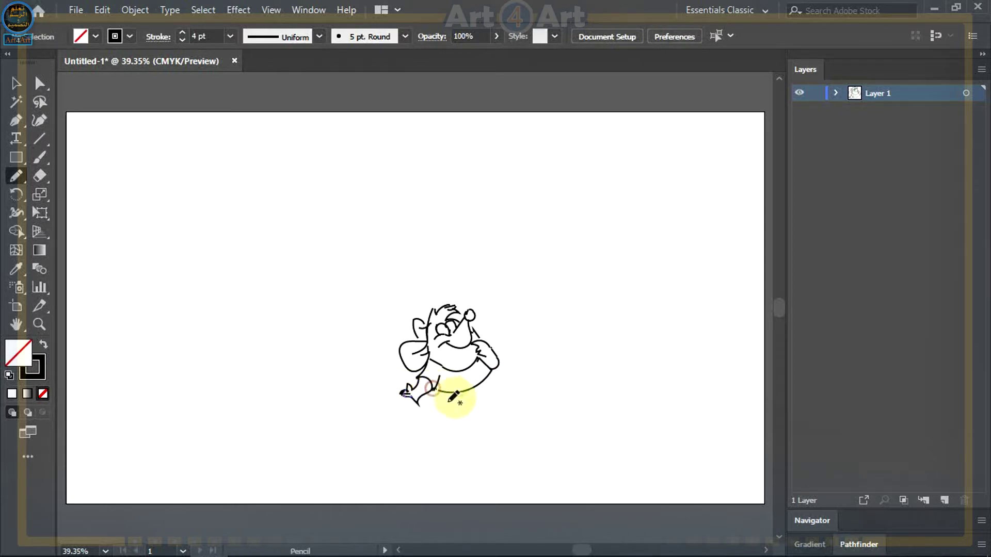
mouse_move(486, 378)
left_mouse_down()
mouse_move(487, 405)
mouse_move(461, 434)
left_mouse_up()
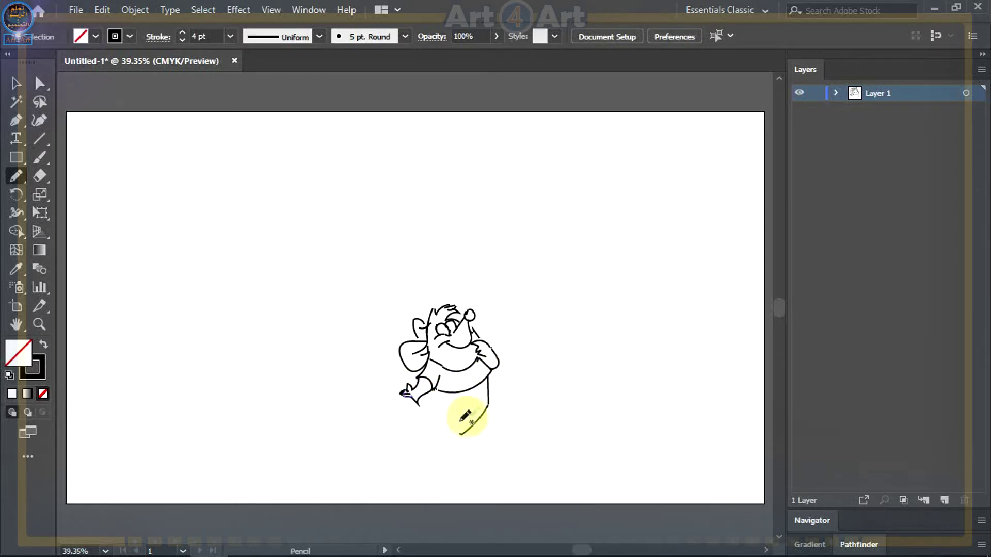
mouse_move(410, 399)
left_mouse_down()
mouse_move(433, 444)
mouse_move(409, 398)
mouse_move(431, 442)
left_mouse_up()
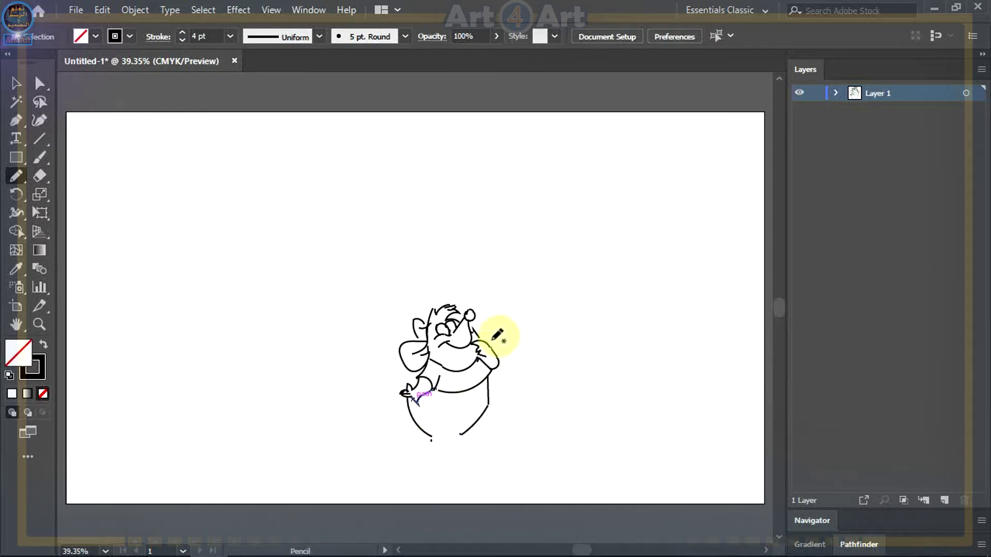
left_click_drag(400, 316, 609, 311)
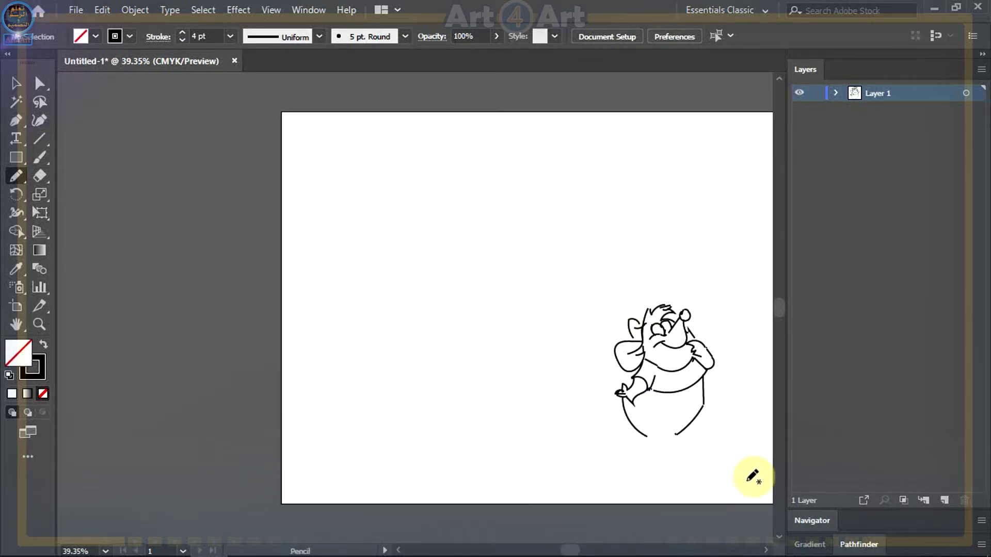
key("ctrl+0")
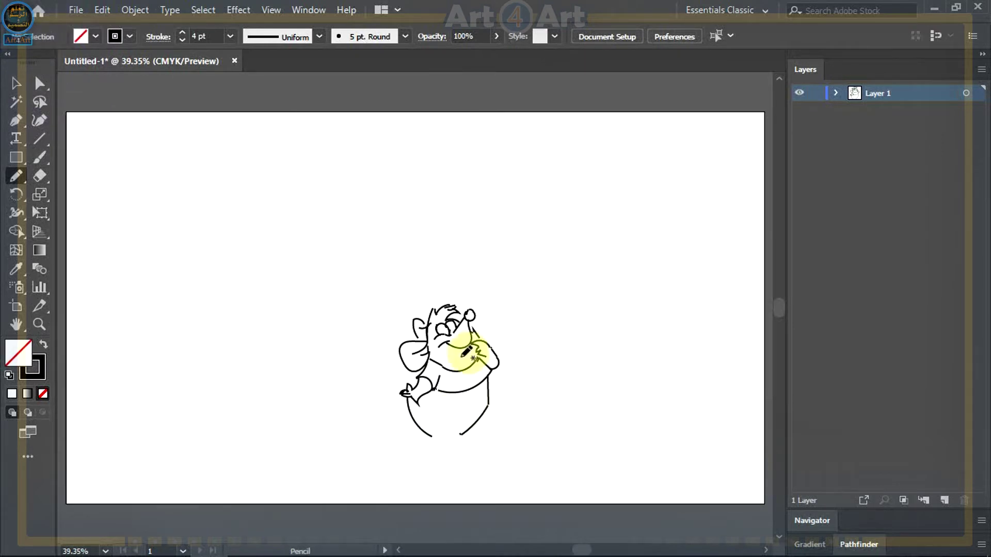
mouse_move(483, 414)
left_mouse_down()
mouse_move(490, 427)
mouse_move(469, 434)
mouse_move(470, 446)
mouse_move(439, 436)
mouse_move(438, 450)
mouse_move(454, 457)
mouse_move(469, 434)
left_mouse_up()
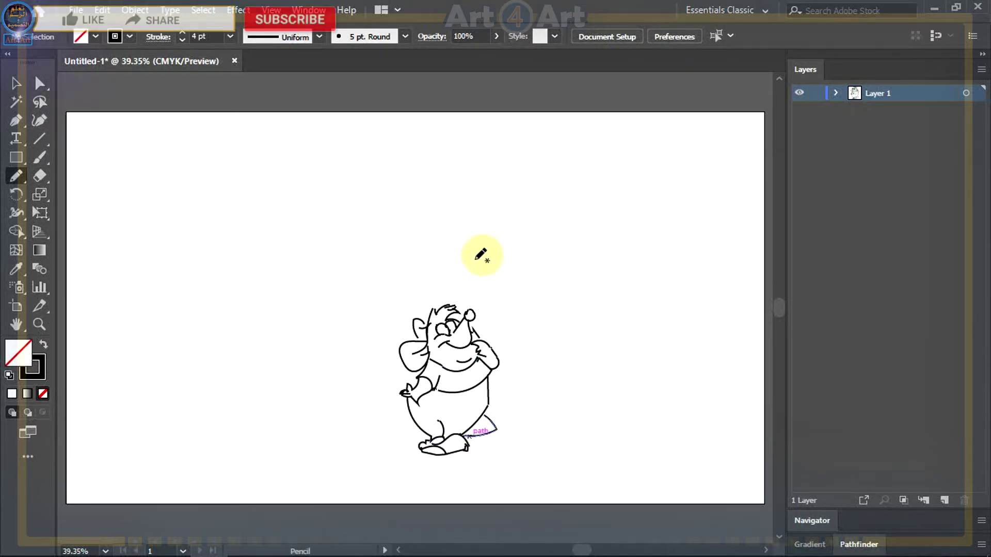
Draw a large ribbed pumpkin behind the mouse, with a curved stem, leaves and a hanging bell flower.
mouse_move(475, 258)
left_mouse_down()
mouse_move(509, 272)
mouse_move(526, 330)
mouse_move(513, 390)
mouse_move(485, 415)
left_mouse_up()
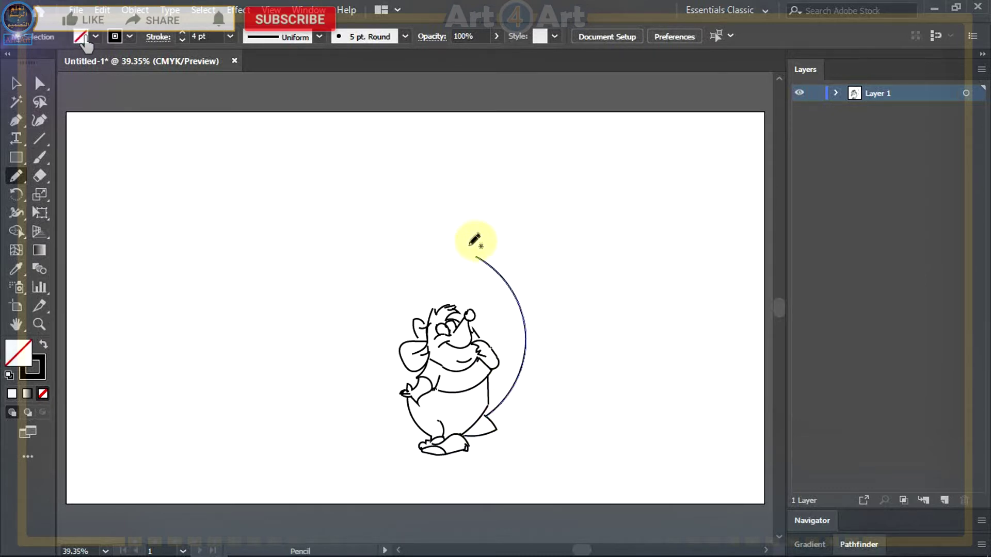
mouse_move(434, 268)
left_mouse_down()
mouse_move(464, 302)
mouse_move(448, 273)
mouse_move(465, 289)
mouse_move(391, 276)
mouse_move(360, 351)
left_mouse_up()
key("ctrl+z")
left_click_drag(372, 306, 359, 352)
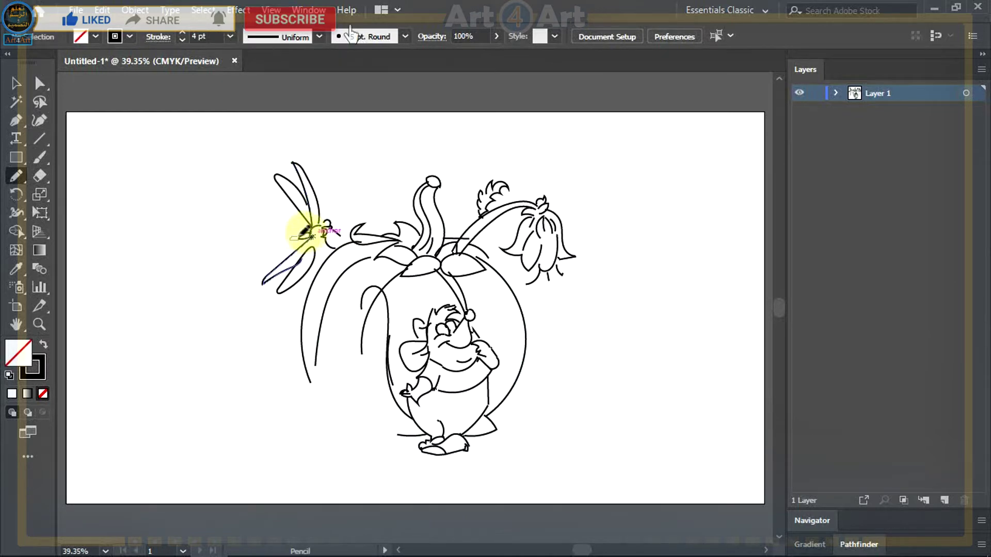
Draw the segmented tail of the dragonfly beside the pumpkin's top.
left_click_drag(293, 236, 246, 230)
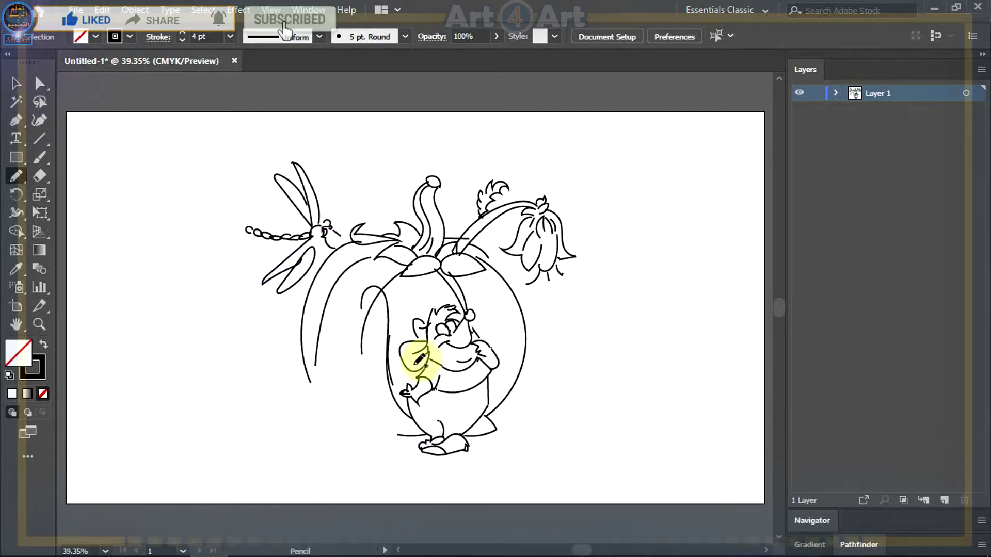
mouse_move(217, 250)
left_mouse_down()
mouse_move(27, 232)
mouse_move(14, 287)
mouse_move(48, 267)
left_mouse_up()
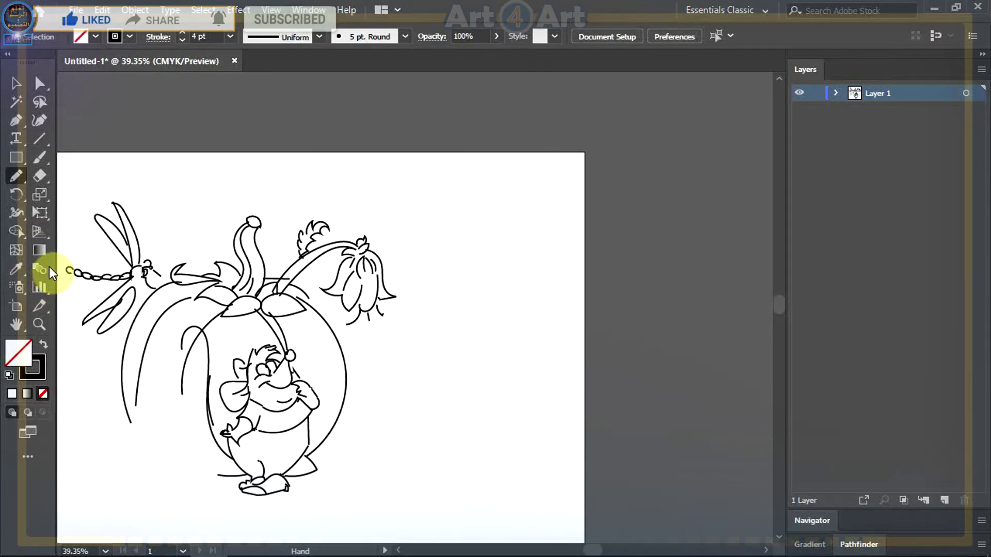
key("ctrl+0")
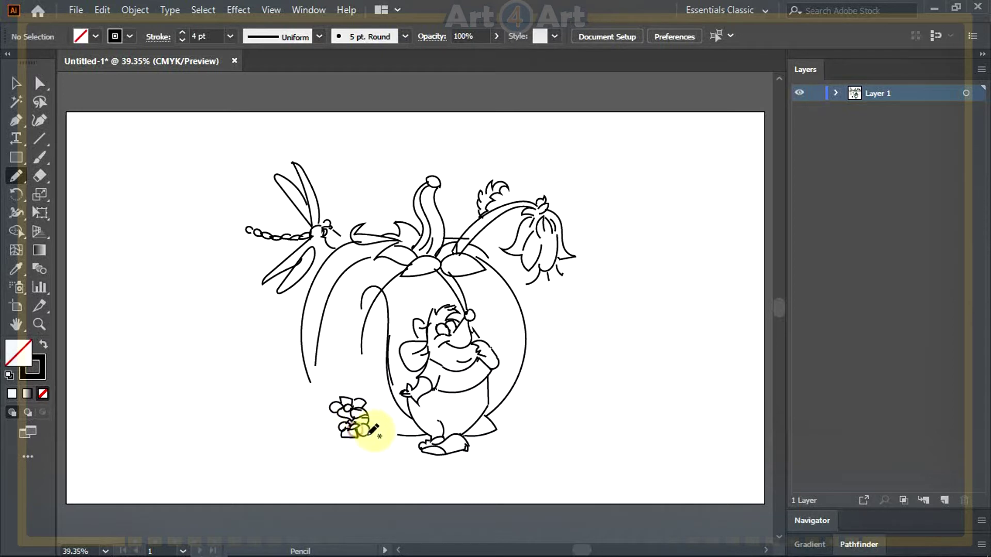
Draw a cluster of small flowers and leaves at the pumpkin's lower left, joining its base with the Pencil tool.
left_click_drag(374, 428, 382, 442)
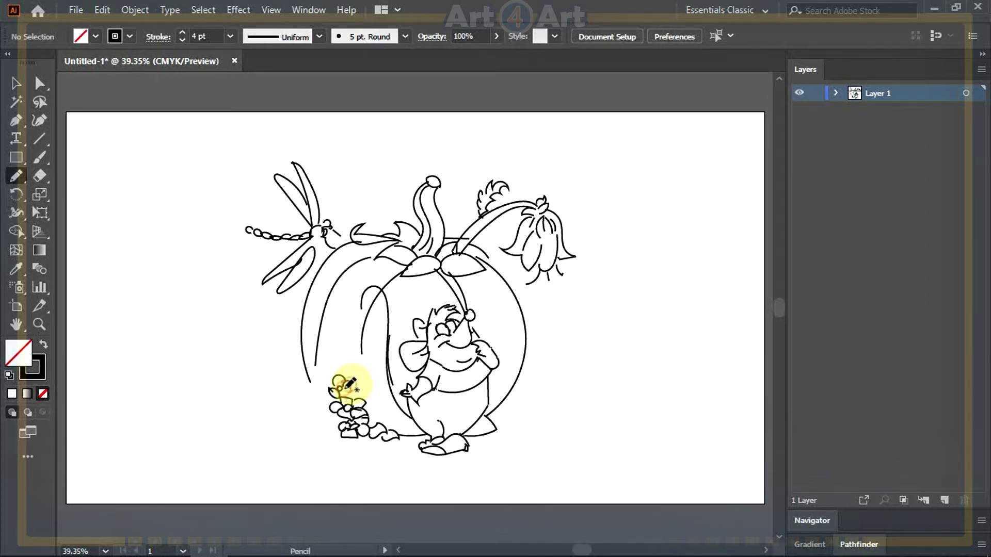
mouse_move(355, 396)
left_mouse_down()
mouse_move(330, 380)
mouse_move(356, 379)
left_mouse_up()
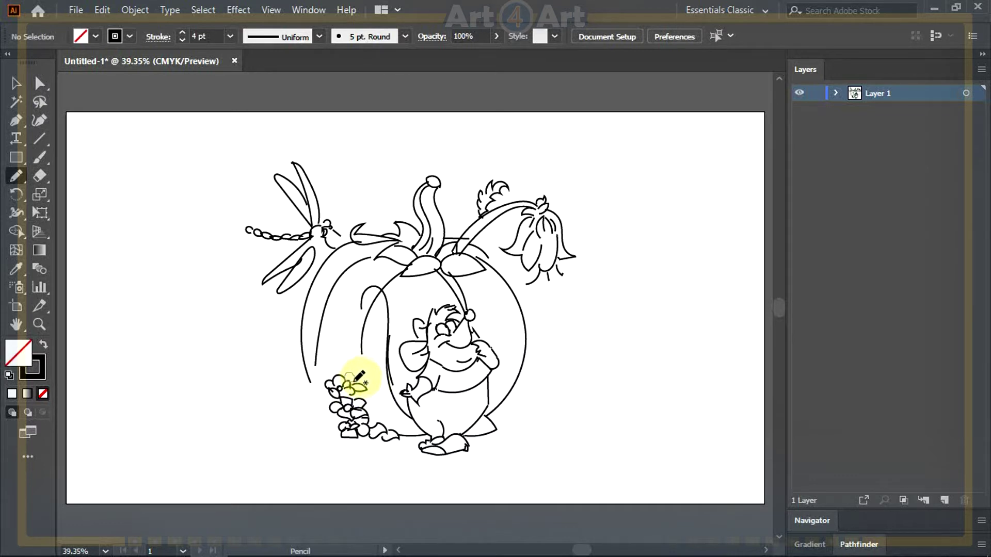
mouse_move(360, 376)
left_mouse_down()
mouse_move(356, 368)
mouse_move(365, 387)
mouse_move(318, 404)
left_mouse_up()
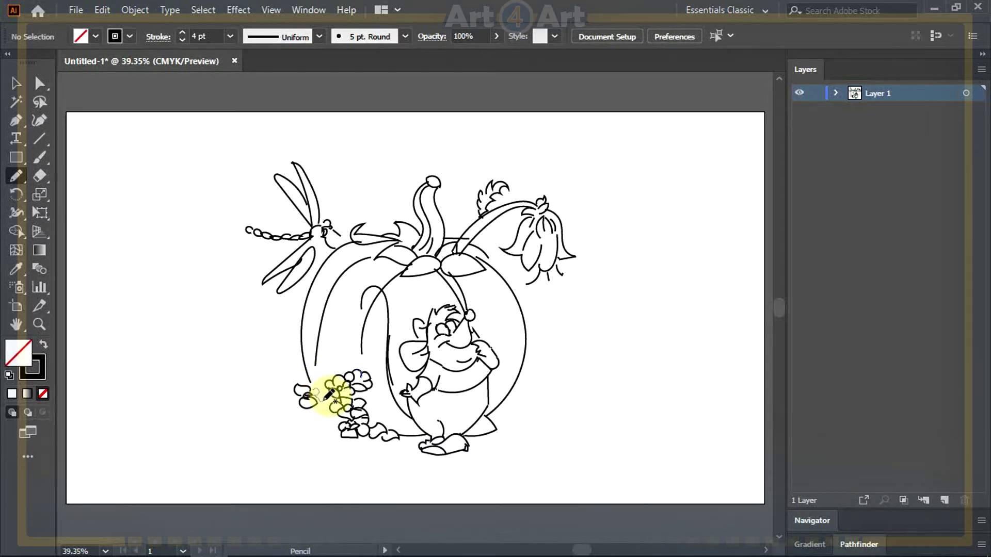
mouse_move(331, 411)
left_mouse_down()
mouse_move(322, 439)
mouse_move(312, 415)
left_mouse_up()
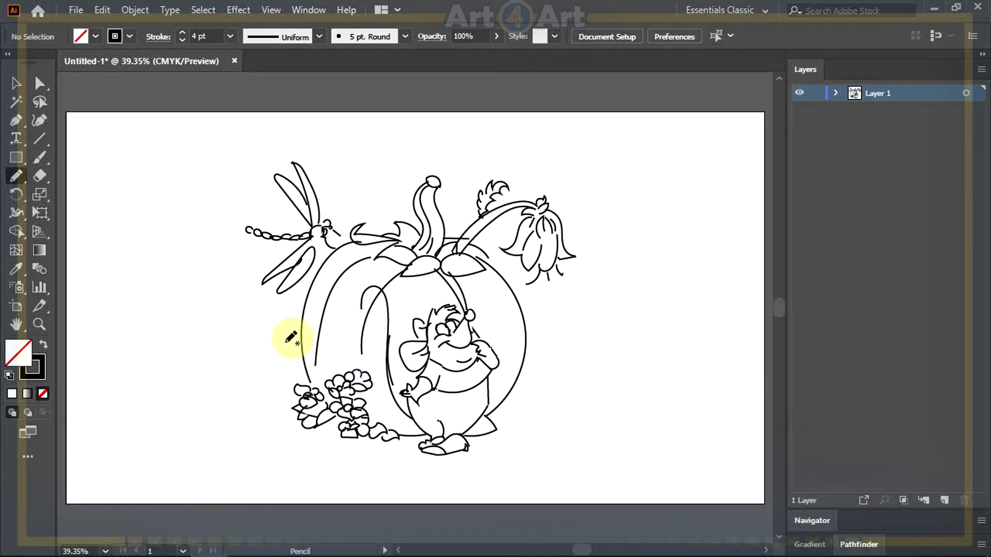
mouse_move(575, 300)
left_mouse_down()
mouse_move(97, 319)
mouse_move(41, 407)
mouse_move(39, 431)
mouse_move(119, 423)
left_mouse_up()
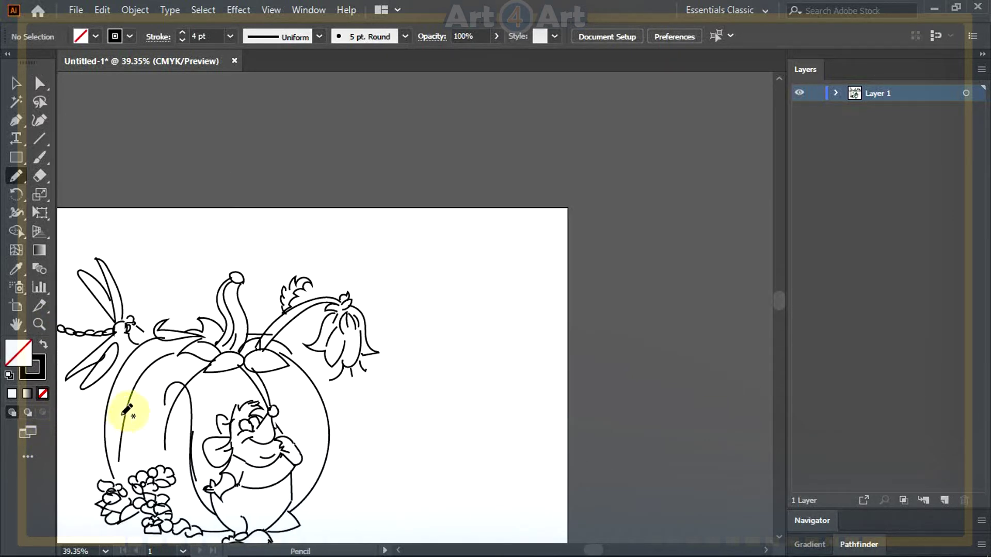
left_click_drag(121, 415, 128, 401)
key("ctrl+0")
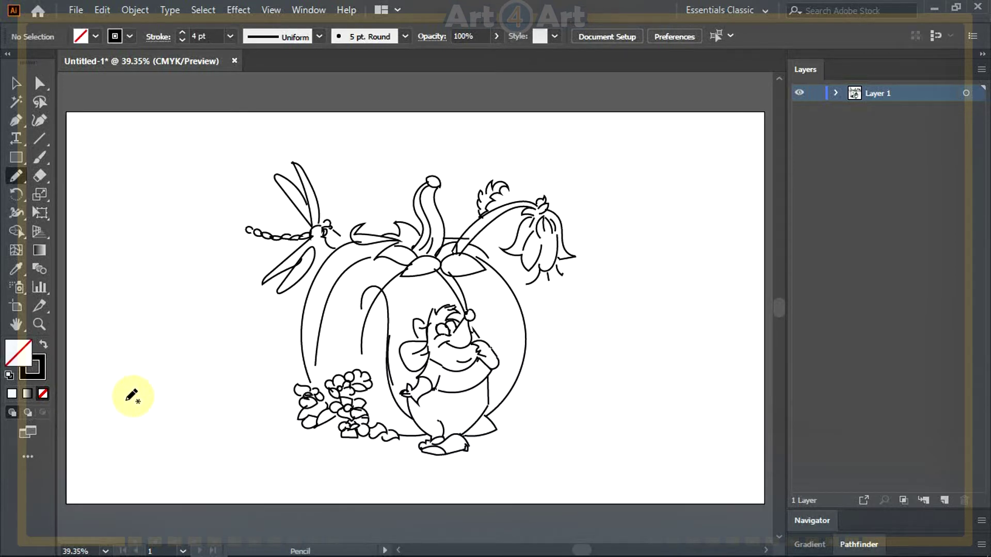
mouse_move(354, 420)
left_mouse_down()
mouse_move(312, 416)
mouse_move(325, 411)
mouse_move(313, 406)
mouse_move(327, 407)
mouse_move(304, 390)
left_mouse_up()
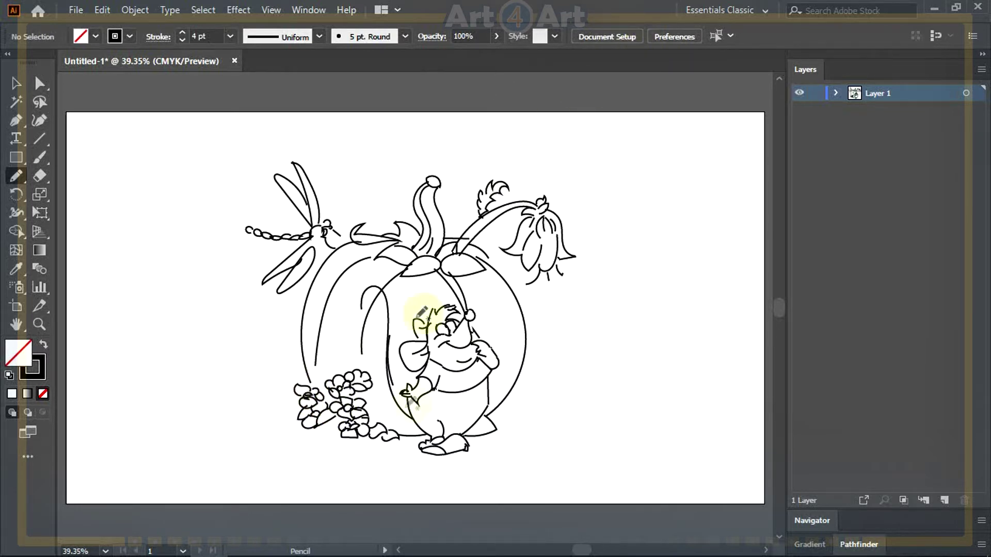
Set the stroke of the whole drawing to 6 pt and apply the lens-shaped width profile tapered at both ends.
key("v")
mouse_move(217, 136)
left_mouse_down()
mouse_move(557, 460)
mouse_move(650, 498)
left_mouse_up()
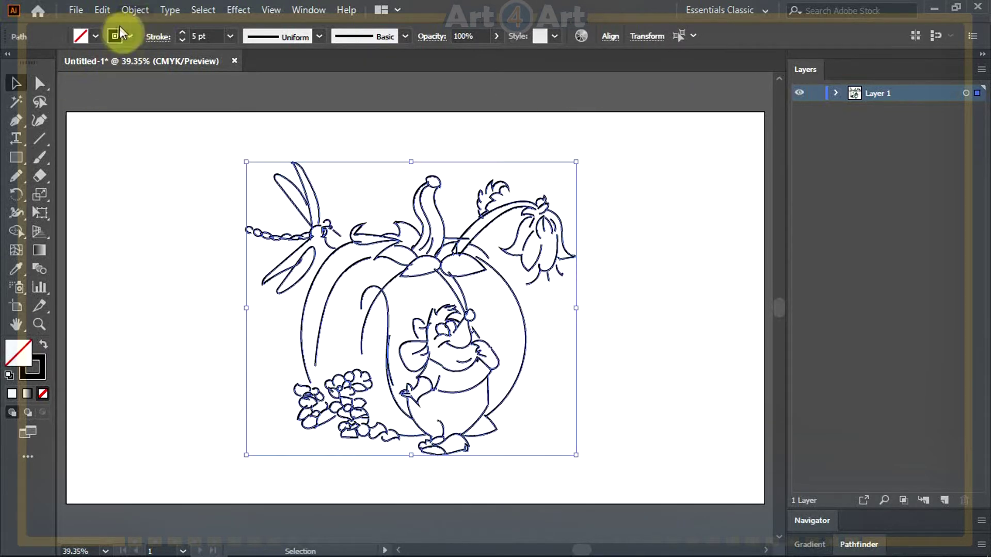
left_click(182, 33)
left_click(320, 36)
left_click(268, 98)
left_click(163, 250)
Delete the short stray strokes above the mouse's round nose.
scroll(453, 409, "up", 3)
scroll(491, 143, "up", 1)
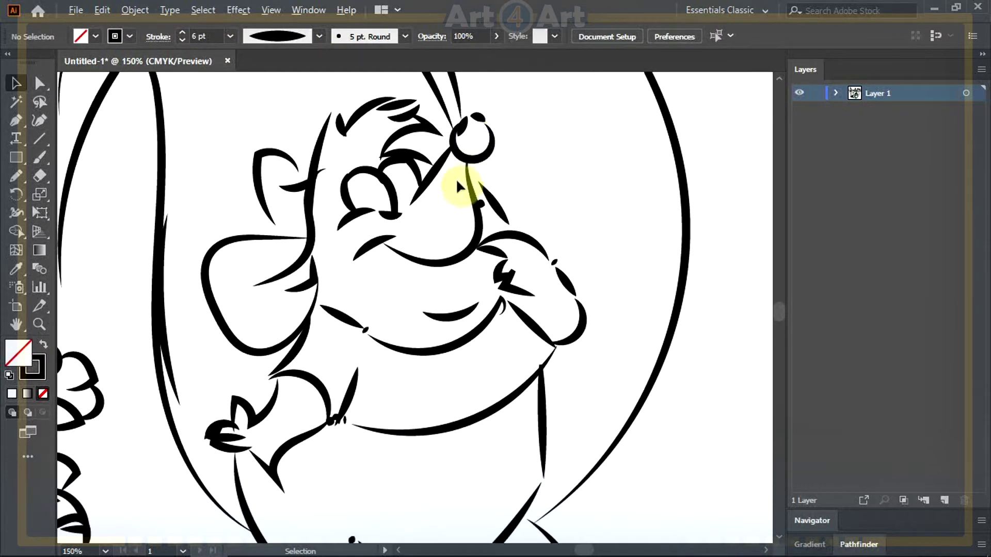
scroll(475, 122, "up", 2)
scroll(490, 111, "up", 2)
left_click(434, 136)
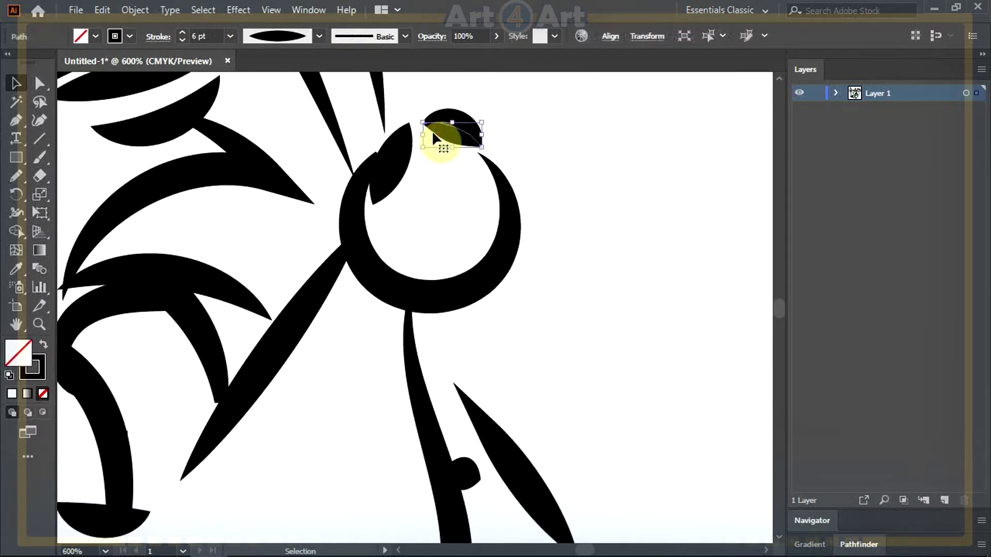
key("Delete")
left_click(395, 144)
key("Delete")
Reshape the mouse's nose by moving its end anchor points so the outline closes into a circle.
left_click(386, 184)
left_click(40, 83)
left_click_drag(387, 192, 477, 151)
mouse_move(386, 166)
left_mouse_down()
mouse_move(409, 148)
mouse_move(389, 129)
mouse_move(411, 134)
mouse_move(386, 156)
left_mouse_up()
left_click(643, 163)
Move the ends of the short cheek stroke to meet the snout line and the raised arm, and select the snout's stray dab.
scroll(280, 344, "down", 3)
left_click_drag(306, 431, 439, 332)
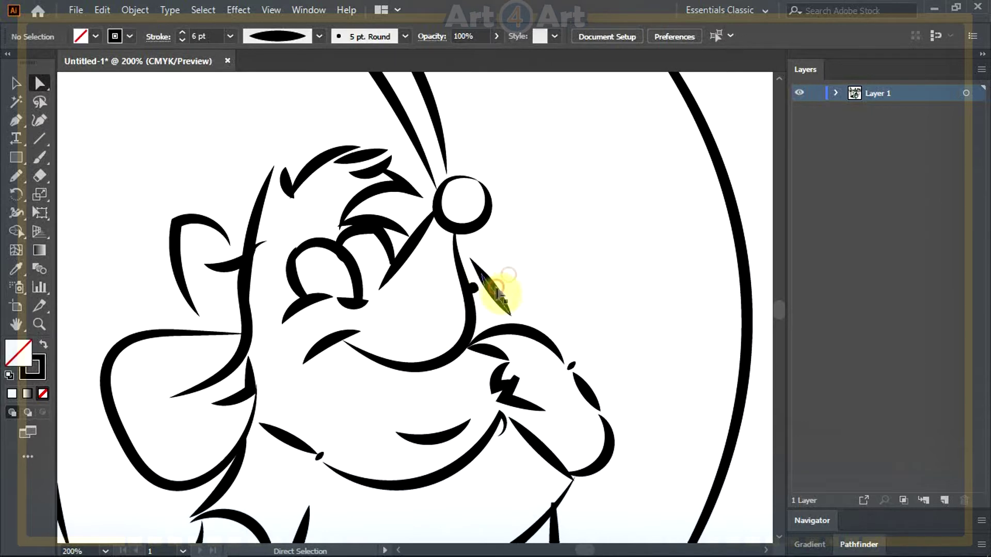
left_click(471, 260)
scroll(474, 260, "up", 2)
left_click_drag(466, 260, 437, 250)
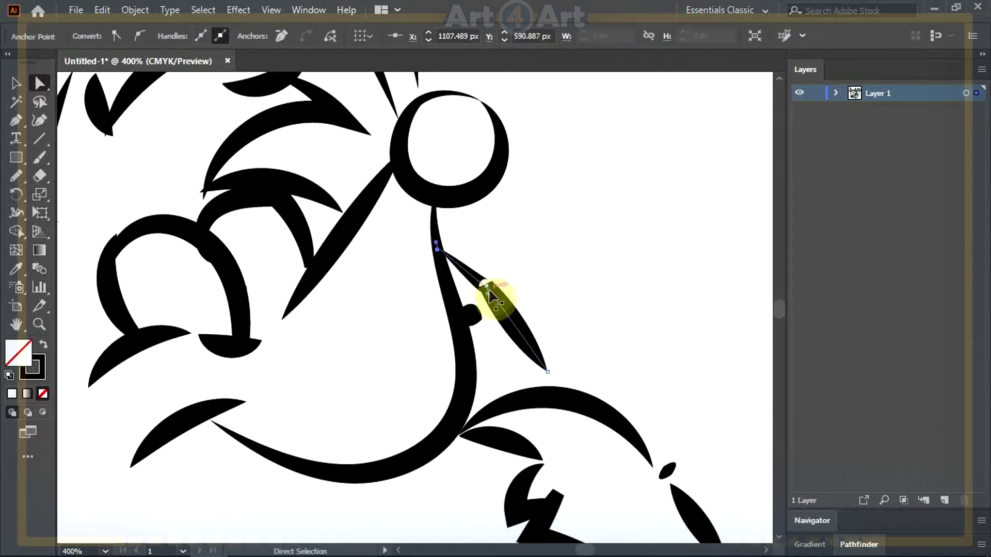
left_click_drag(547, 371, 561, 391)
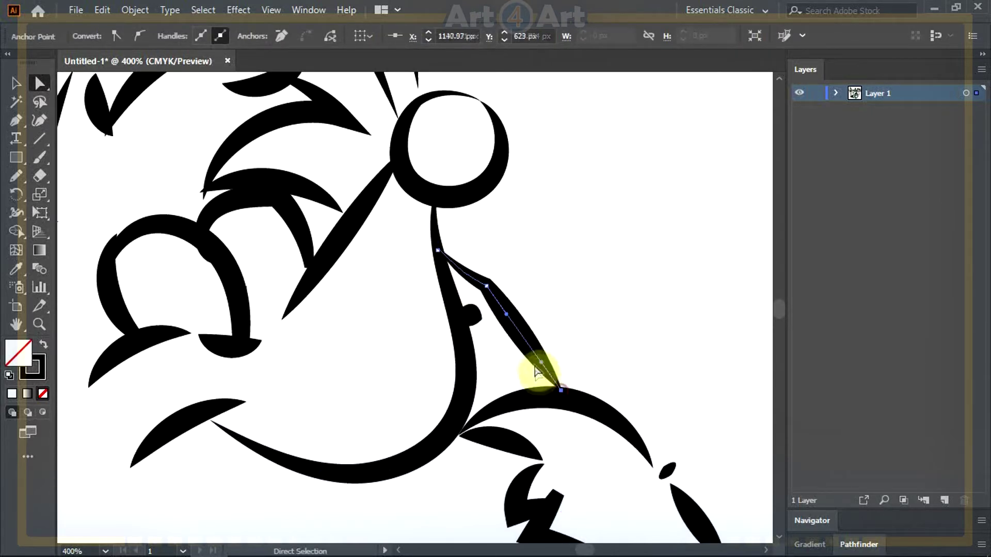
left_click(473, 315)
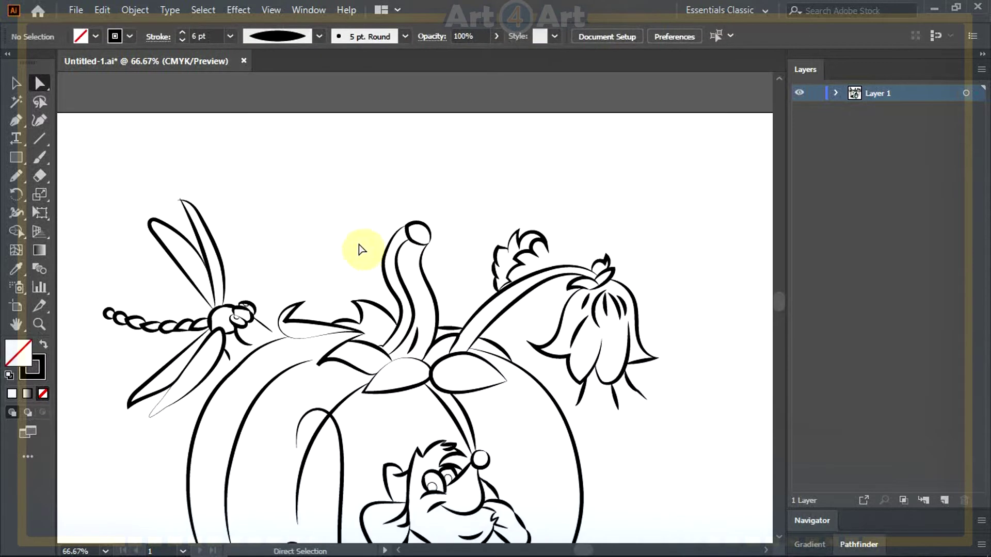
Adjust the anchor points of the bell flower and its cap leaves so neighbouring strokes meet cleanly.
scroll(361, 250, "down", 3)
scroll(382, 206, "down", 1)
scroll(580, 206, "up", 5)
left_click_drag(535, 358, 531, 212)
left_click_drag(493, 320, 540, 423)
left_click_drag(489, 190, 506, 270)
scroll(474, 245, "up", 2)
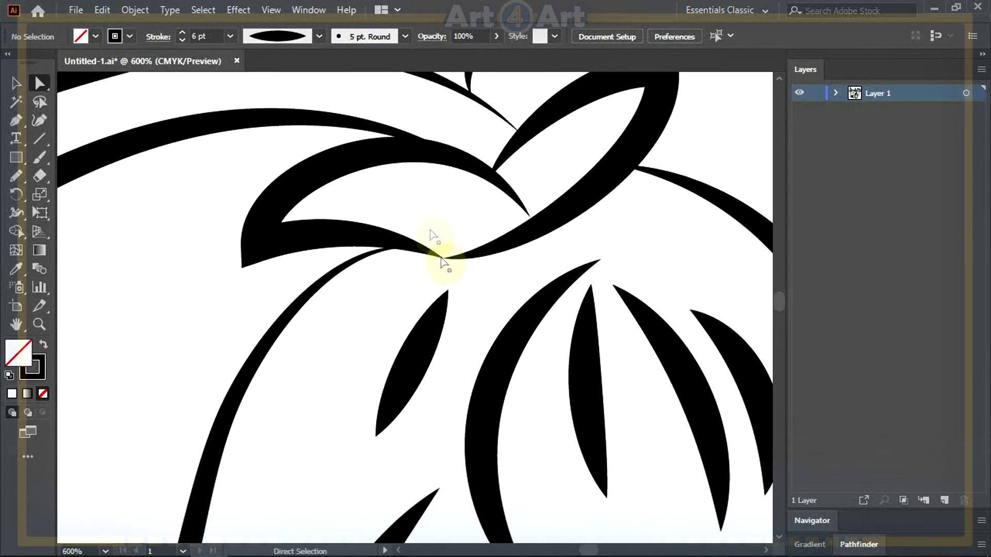
scroll(455, 281, "down", 3)
left_click_drag(471, 327, 533, 266)
left_click_drag(361, 294, 535, 296)
left_click_drag(336, 258, 533, 282)
left_click_drag(313, 323, 341, 225)
left_click_drag(470, 318, 342, 214)
Refine the flower cluster by joining the middle leaf's stroke ends and adding a pencil stroke on the left flower's upper petal.
scroll(258, 330, "down", 5)
scroll(261, 333, "up", 2)
scroll(405, 249, "up", 3)
left_click_drag(373, 394, 524, 360)
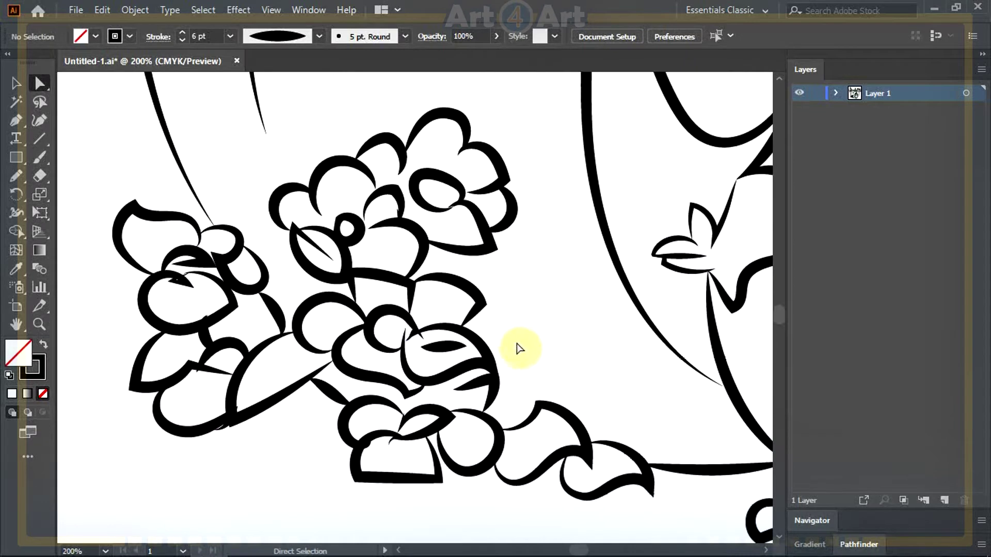
left_click_drag(419, 297, 412, 282)
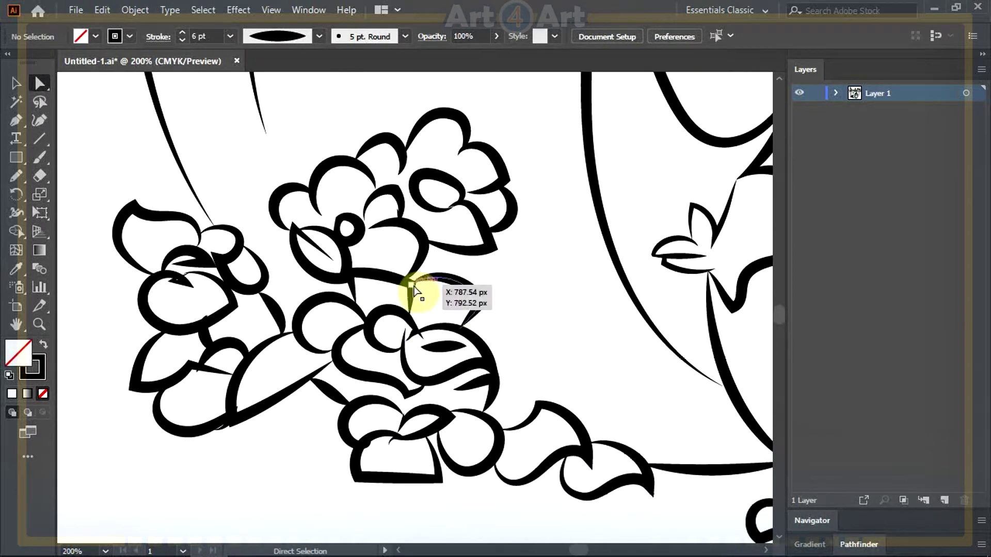
left_click(15, 176)
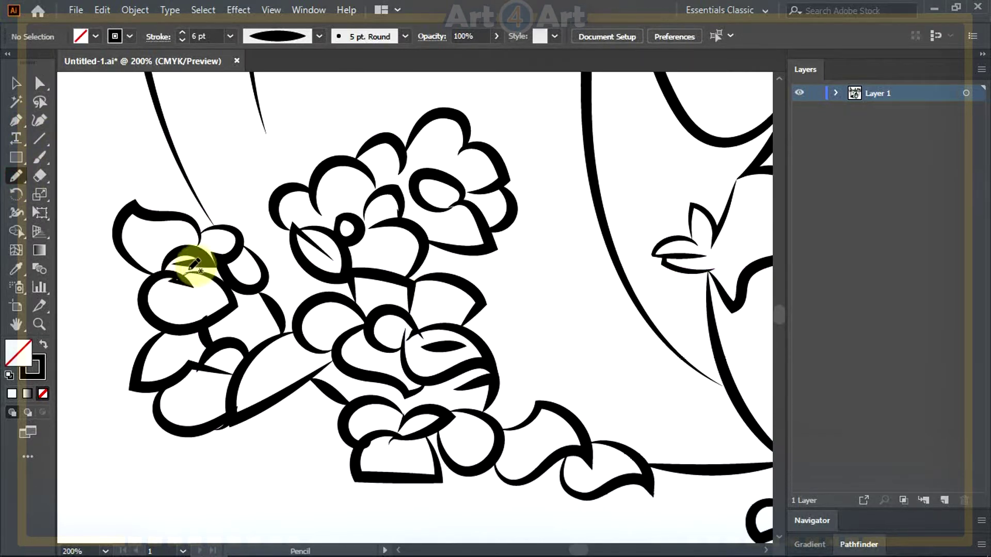
left_click_drag(122, 203, 121, 248)
left_click(40, 83)
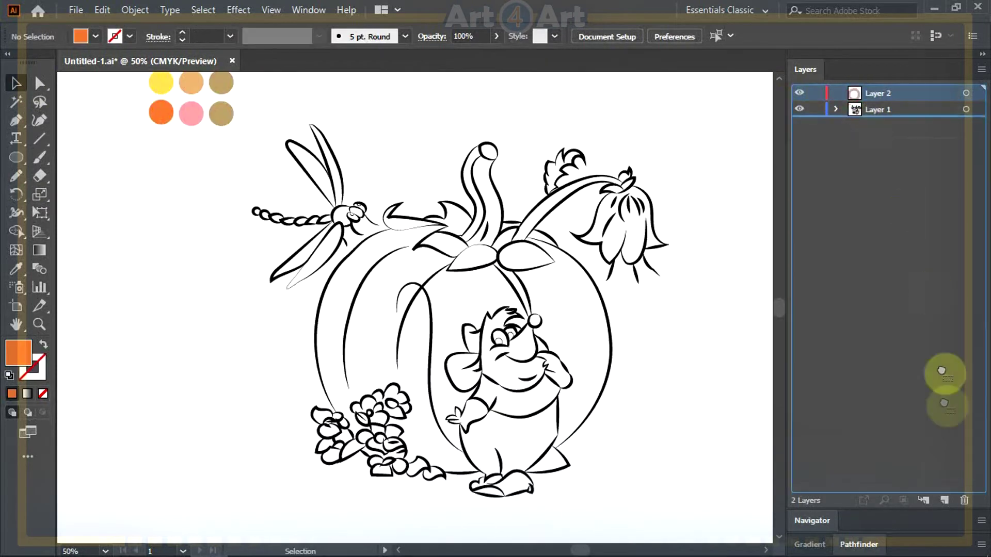
Place Layer 2 beneath Layer 1 and draw an orange rectangle on it covering the whole line drawing.
left_click(963, 500)
left_click_drag(875, 110, 859, 114)
left_click(17, 156)
left_click_drag(18, 155, 77, 160)
left_click_drag(244, 107, 692, 537)
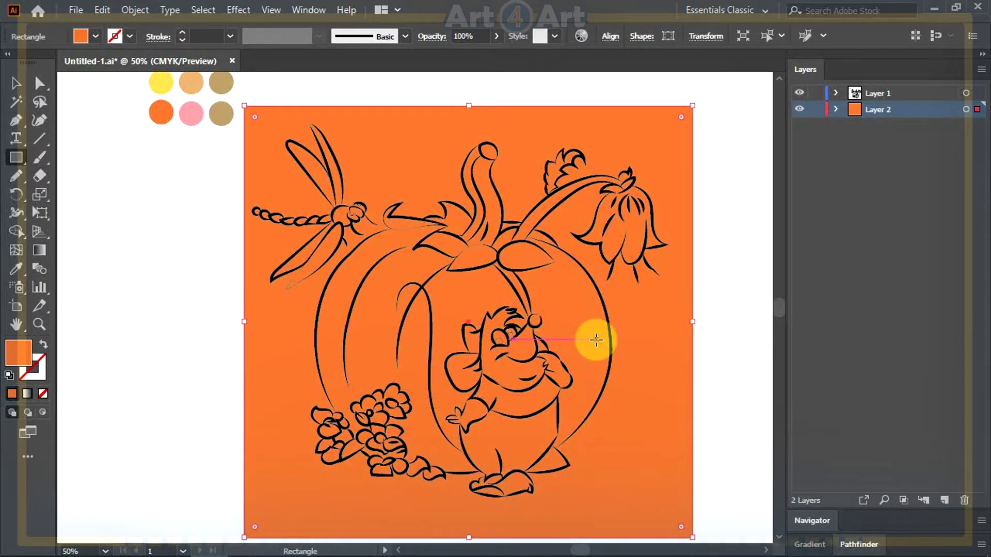
Change the fill of the background rectangle to a lighter orange.
double_click(18, 353)
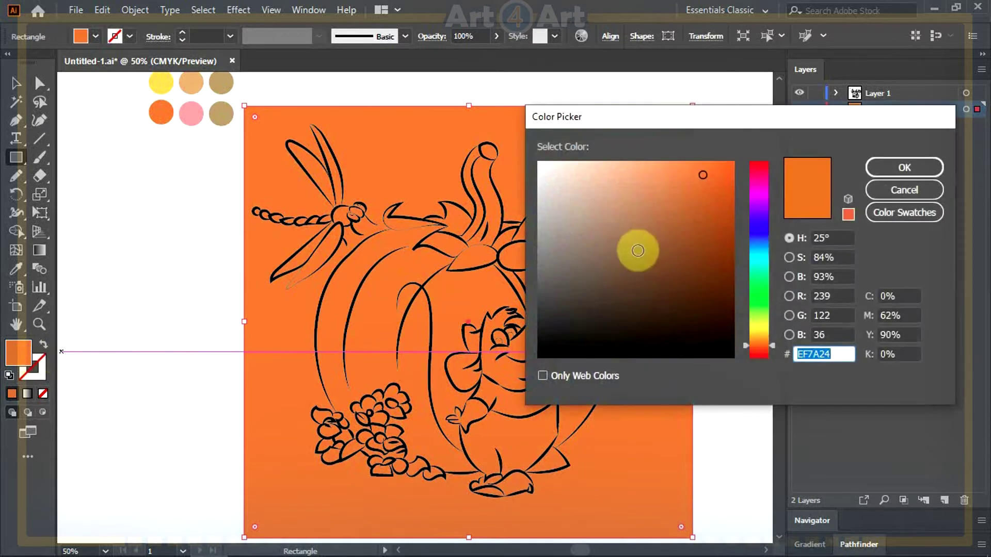
left_click(675, 175)
left_click(904, 167)
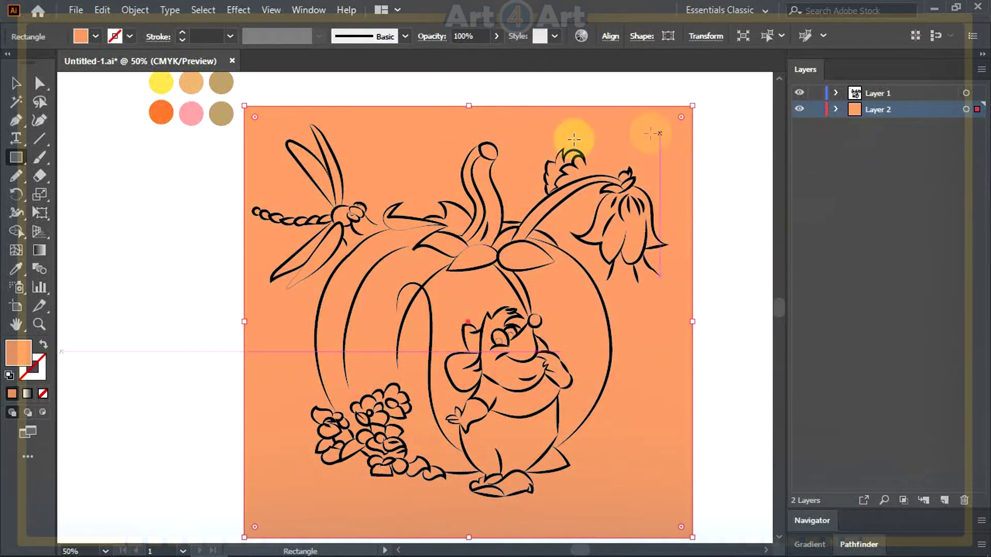
Select the whole line drawing and expand the appearance of its strokes.
left_click(15, 82)
left_click_drag(251, 84, 670, 462)
left_click_drag(717, 524, 718, 527)
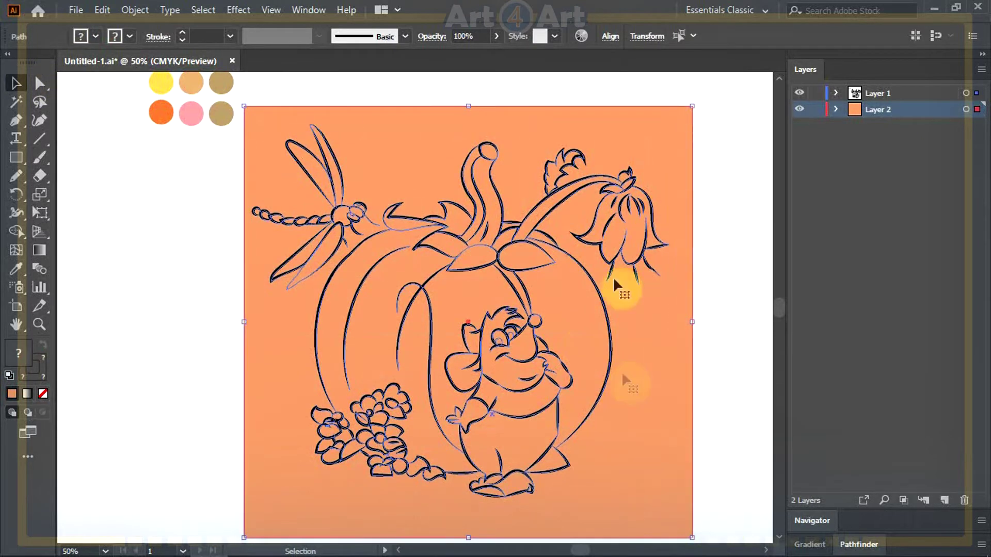
left_click(135, 10)
left_click(234, 204)
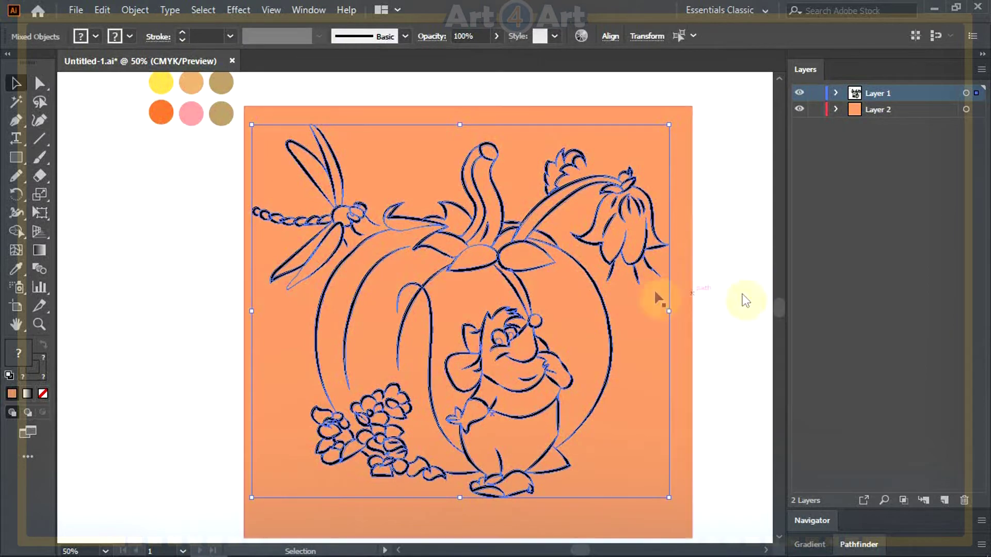
Apply the Trim pathfinder to the expanded line drawing.
left_click(833, 543)
left_click(832, 542)
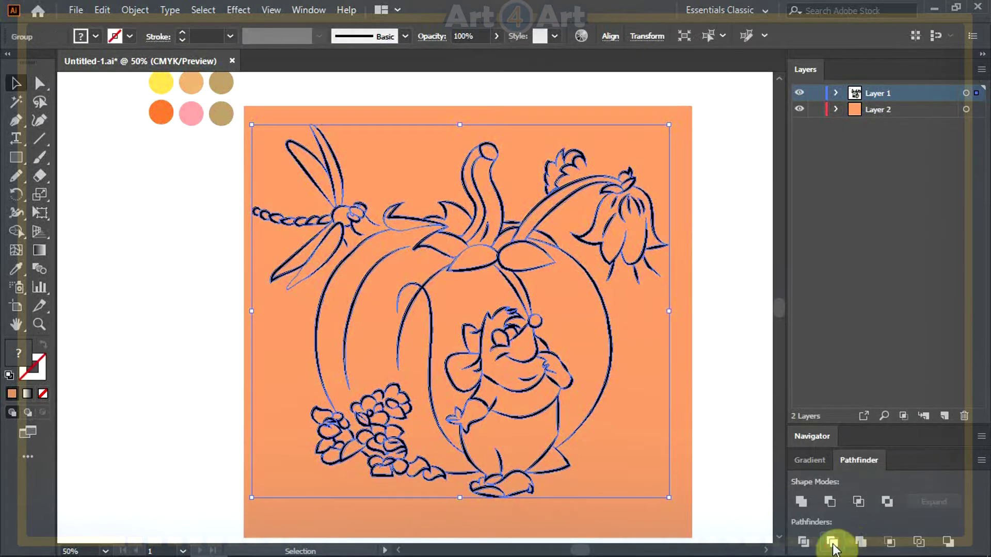
key("a")
key("ctrl+w")
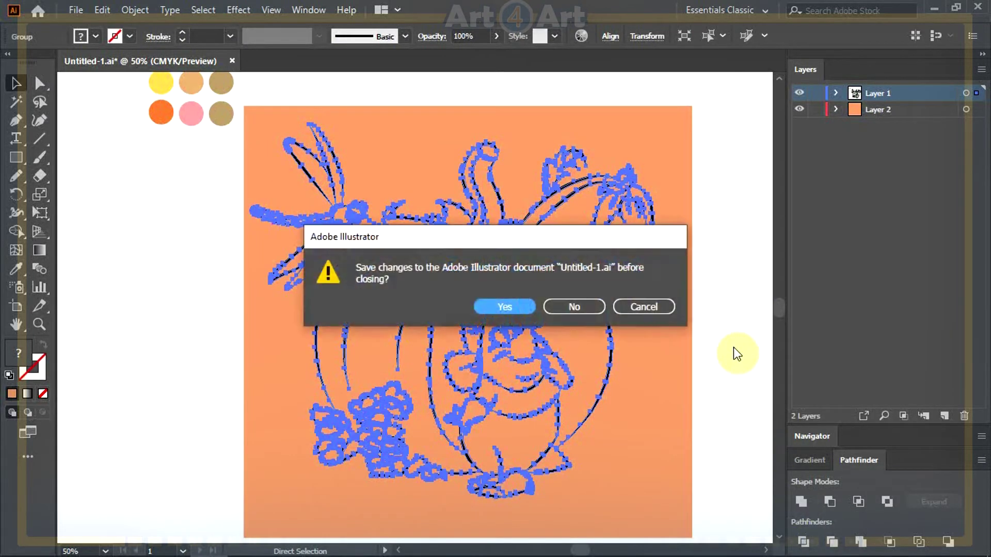
left_click(645, 307)
key("v")
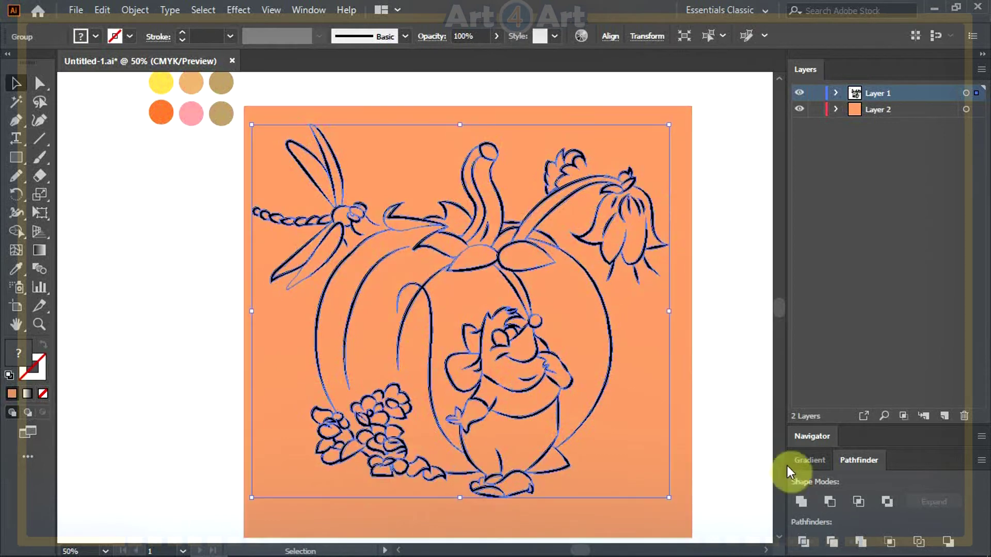
Expand the line drawing together with the background rectangle and apply the Trim pathfinder to both.
left_click(701, 232)
left_click(674, 249)
left_click_drag(741, 111, 265, 496)
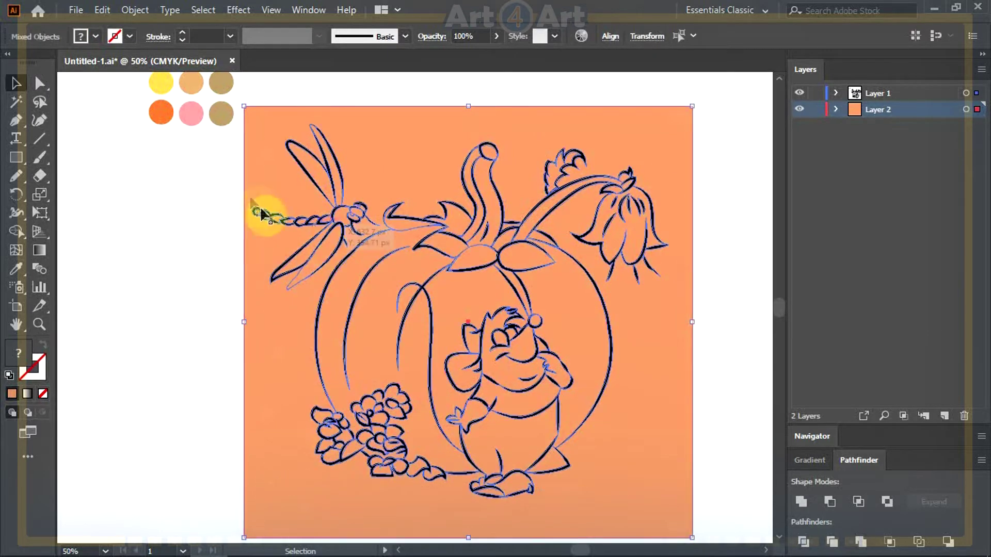
left_click(135, 10)
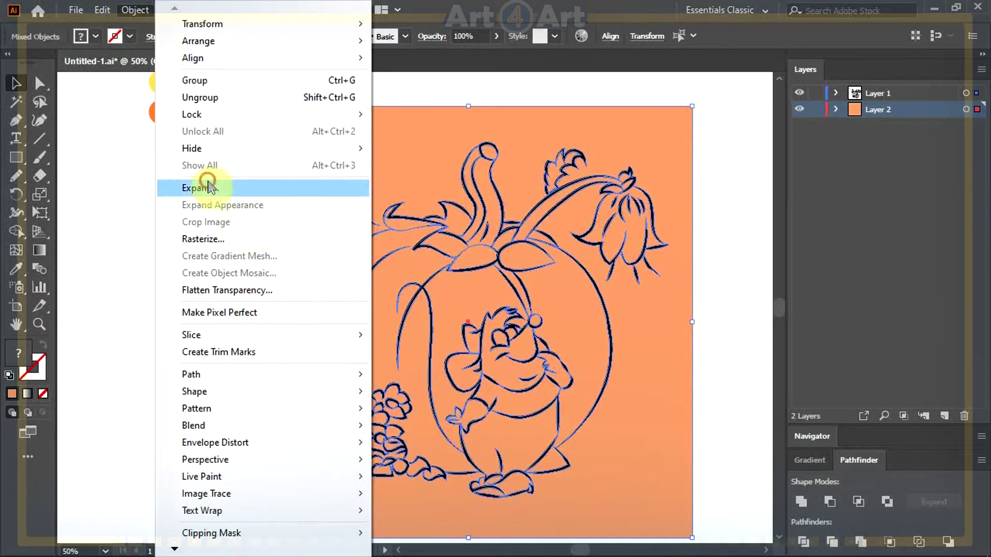
left_click(210, 188)
left_click(831, 542)
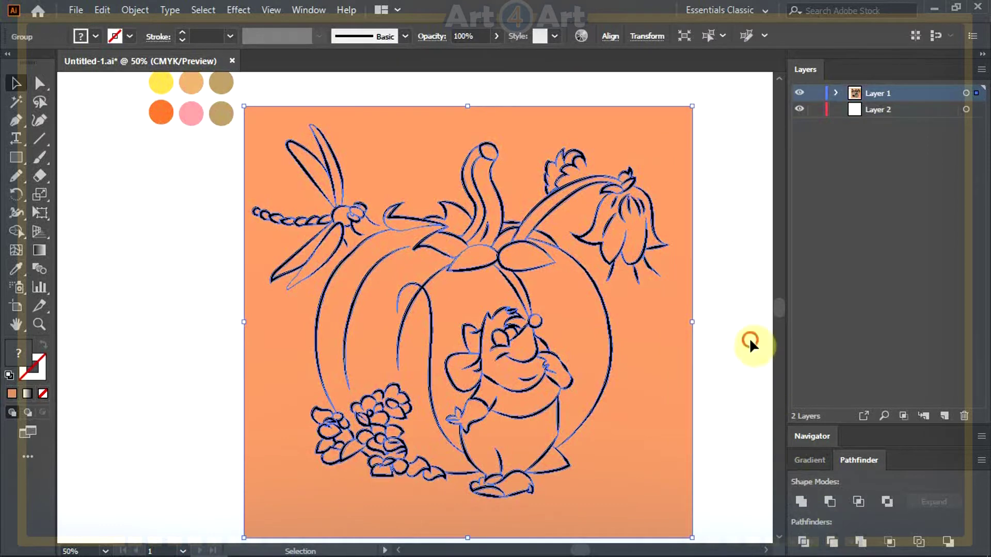
Ungroup the trimmed artwork and delete the orange background area surrounding the drawing.
left_click(749, 337)
left_click(662, 327)
right_click(673, 329)
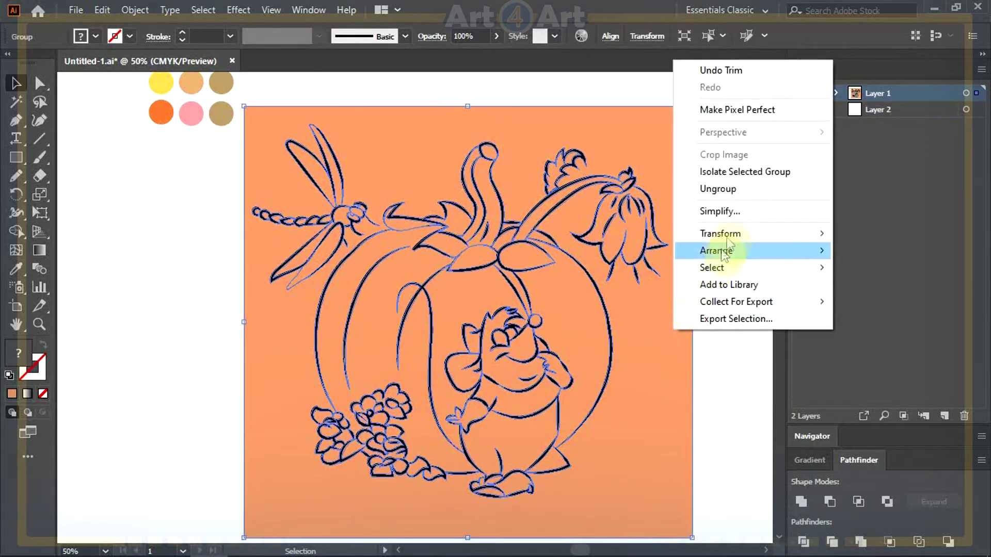
left_click(730, 191)
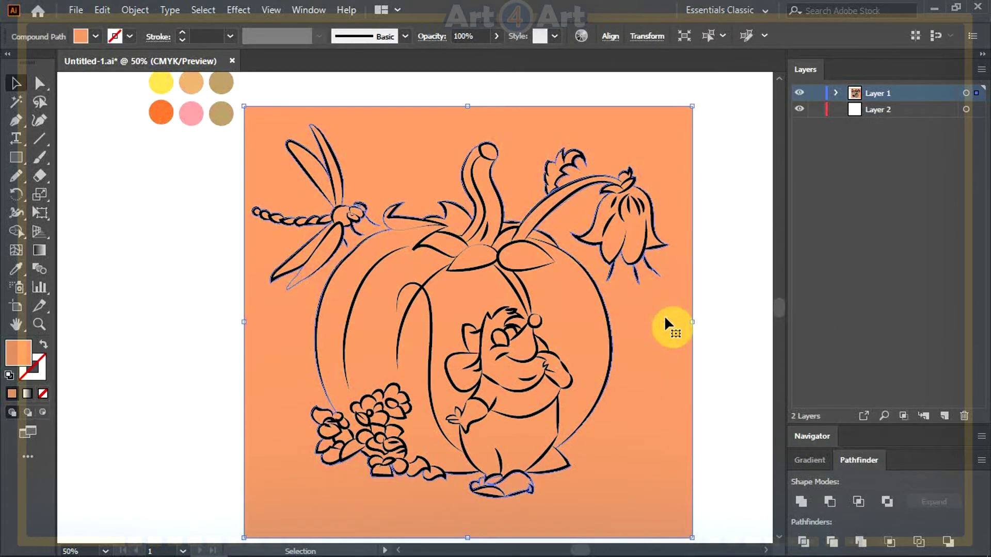
key("Delete")
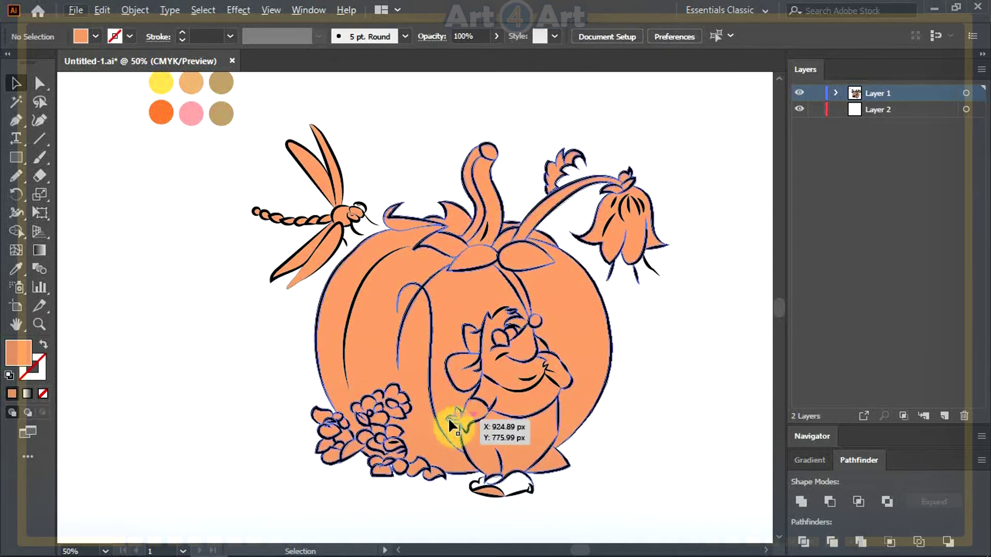
Fill the mouse's head with the lower brown palette colour, using the Eyedropper.
scroll(449, 419, "up", 1)
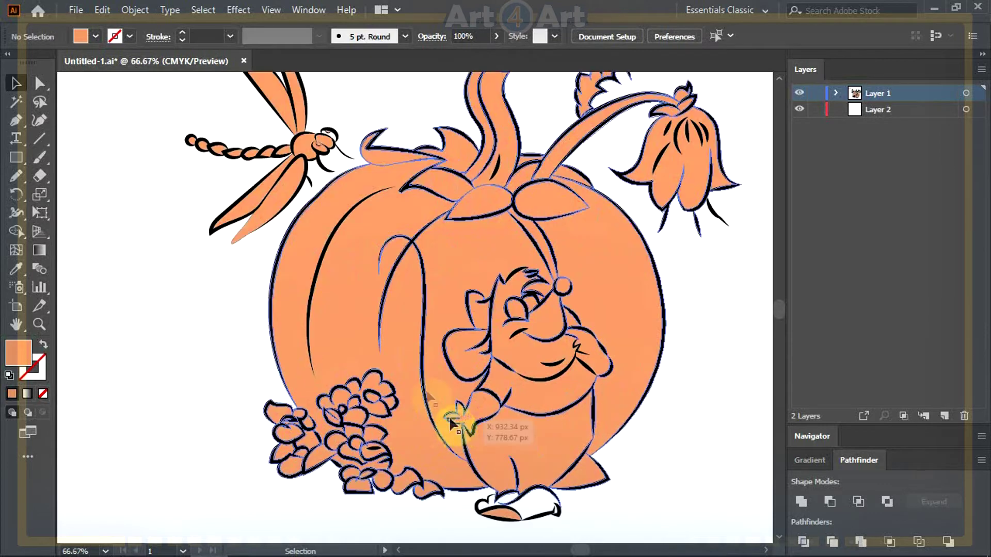
left_click(531, 358)
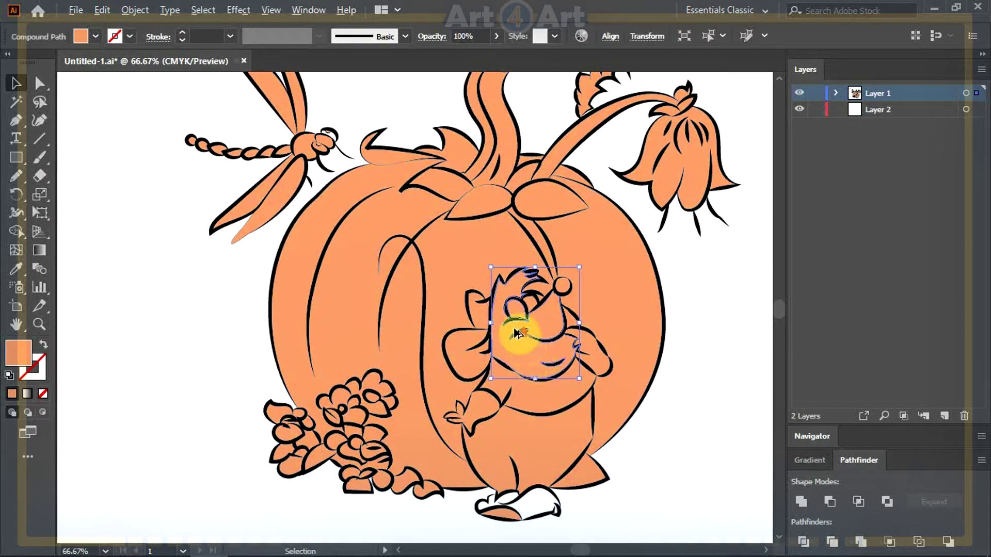
scroll(517, 333, "up", 1)
scroll(558, 361, "down", 2)
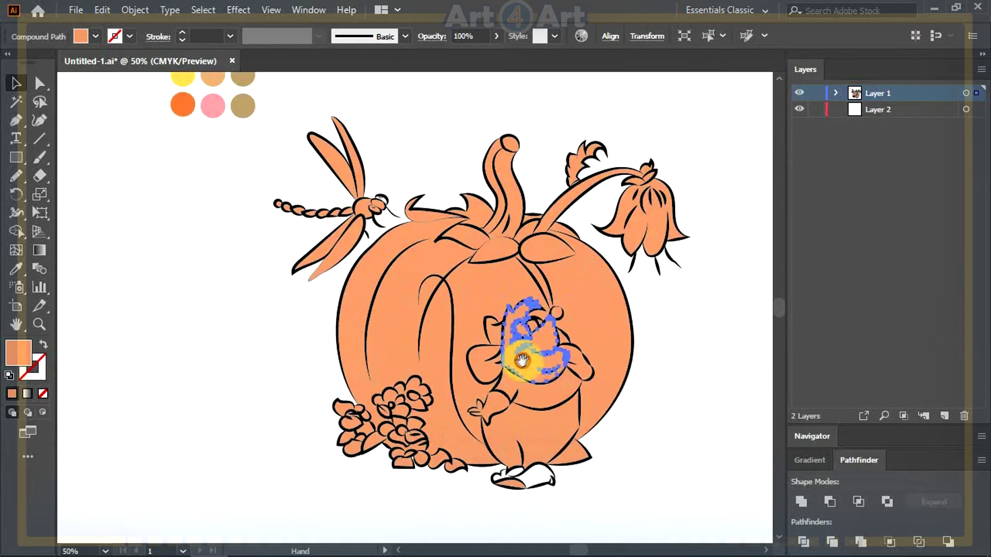
left_click_drag(520, 361, 467, 368)
key("i")
left_click(154, 114)
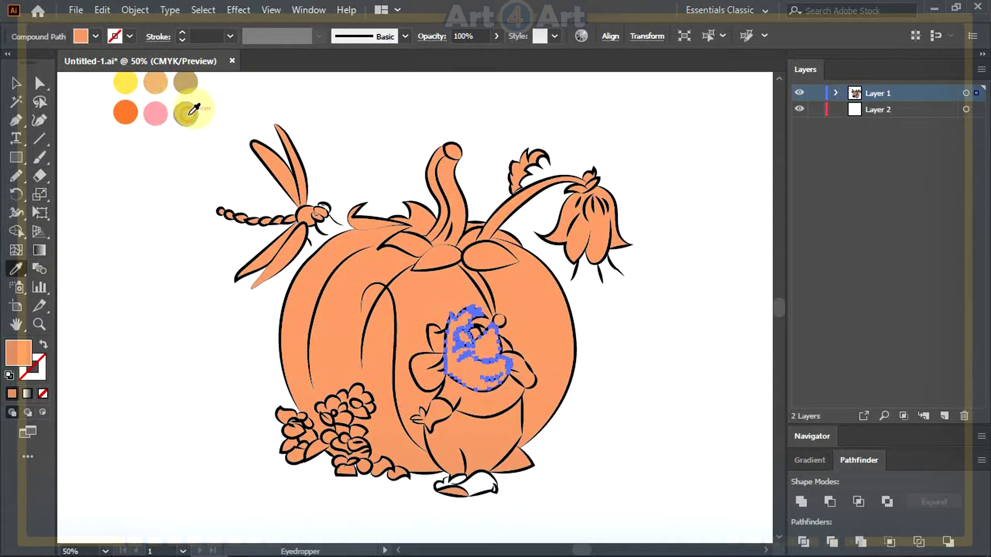
left_click(194, 109)
left_click(14, 84)
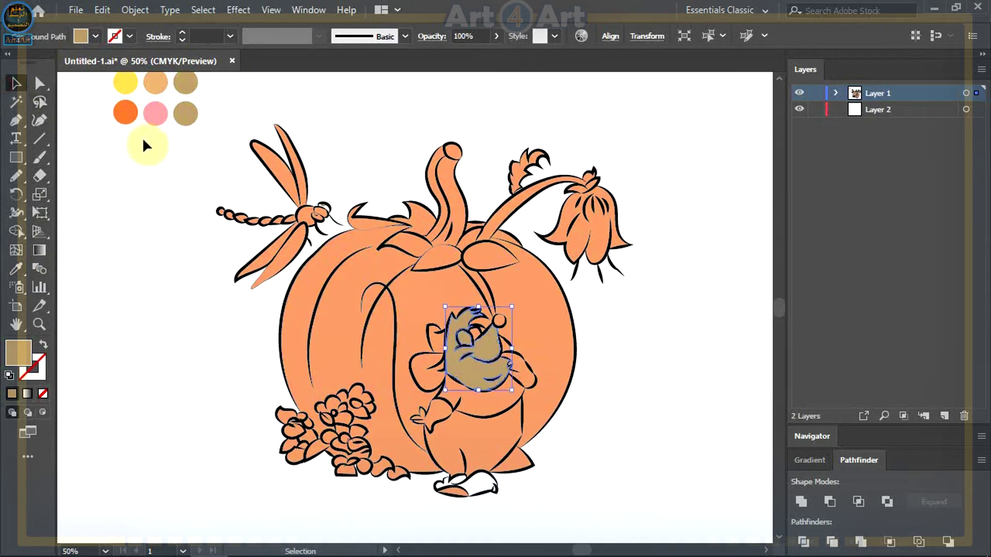
left_click(147, 146)
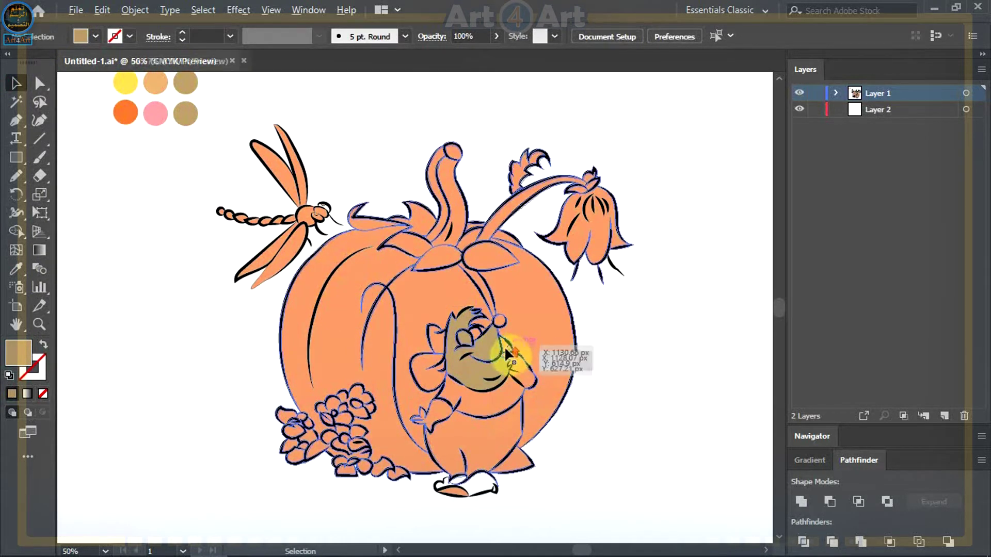
Fill the small piece between the mouse's snout and raised arm with the brown sampled from the head.
scroll(508, 353, "up", 2)
left_click(507, 340)
left_click(16, 269)
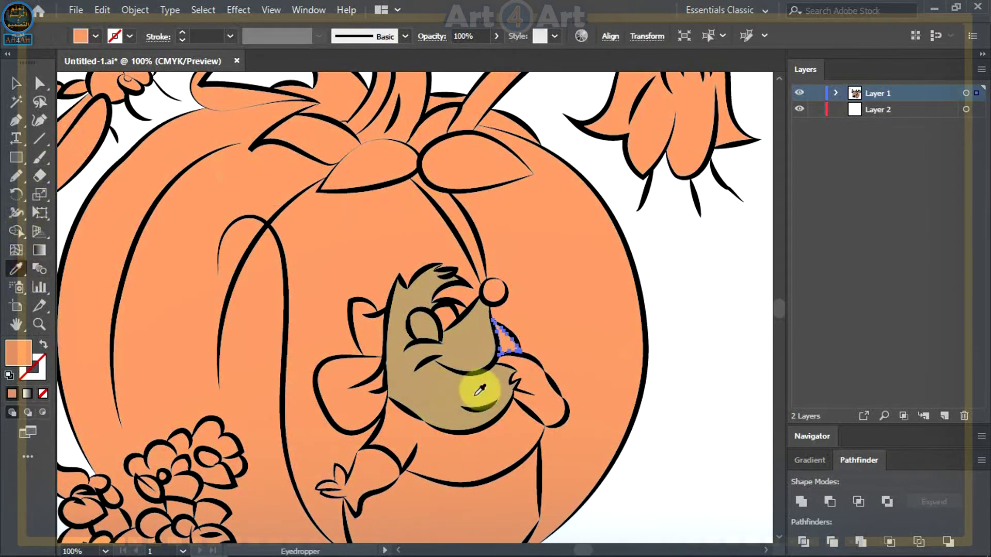
left_click(442, 390)
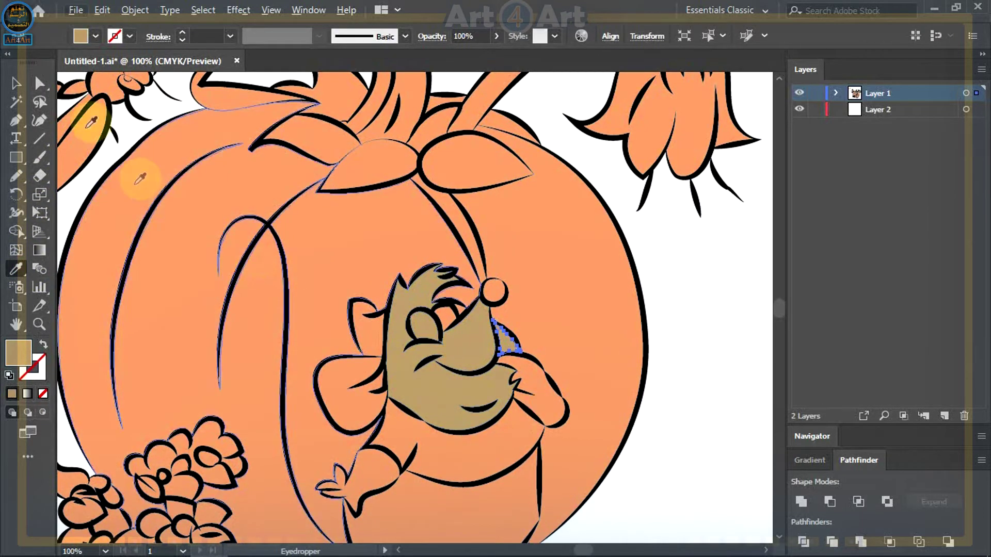
Fill both of the mouse's arms with the brown sampled from its head.
left_click(15, 83)
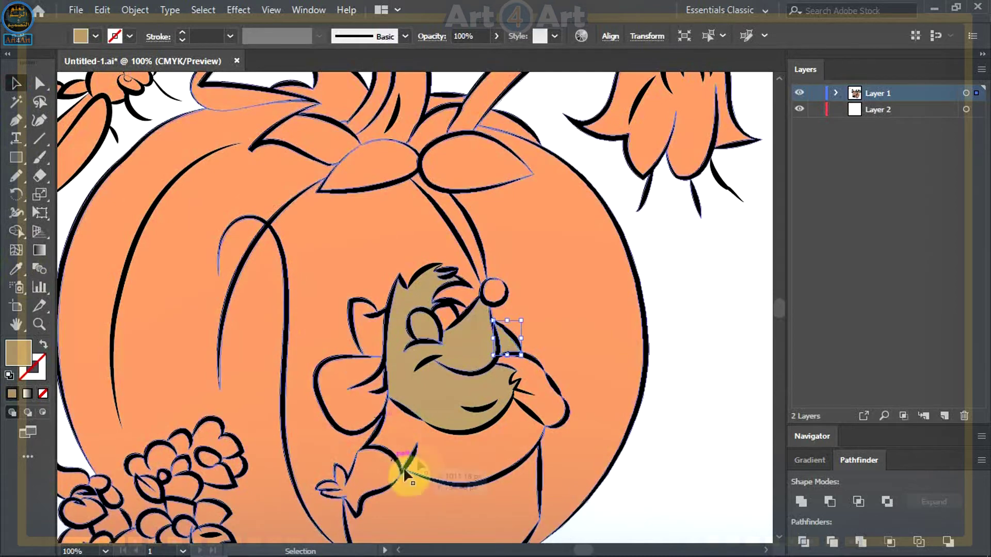
left_click(365, 472)
left_click(556, 402, "shift")
left_click(16, 268)
left_click(463, 347)
Fill the mouse's shirt with light blue #44B2E2.
scroll(428, 356, "down", 2)
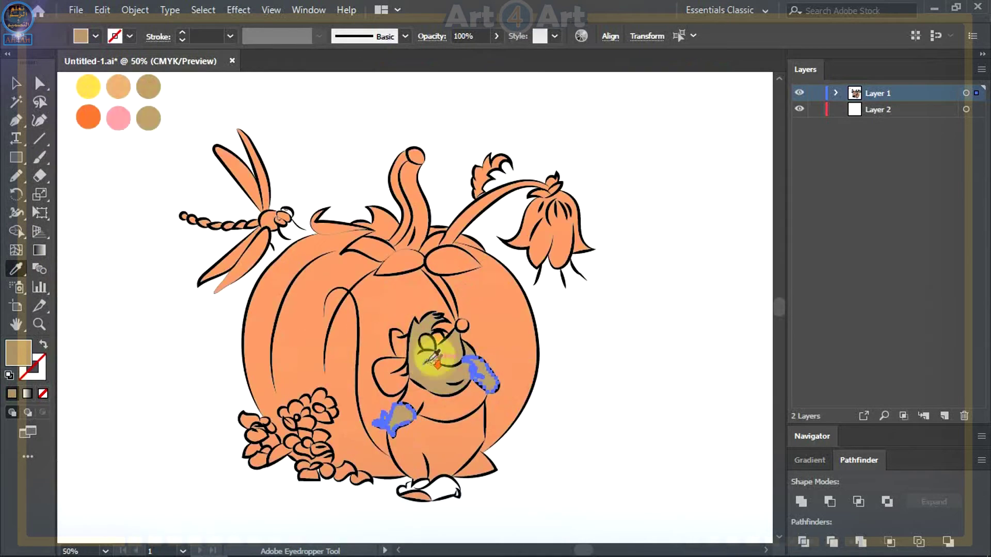
scroll(432, 343, "up", 2)
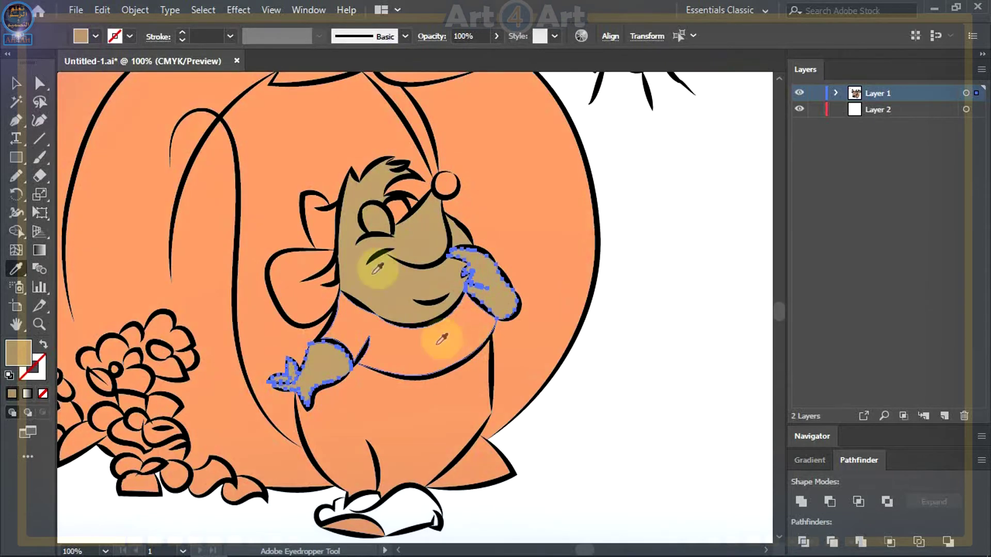
left_click(10, 91)
left_click(405, 354)
double_click(24, 347)
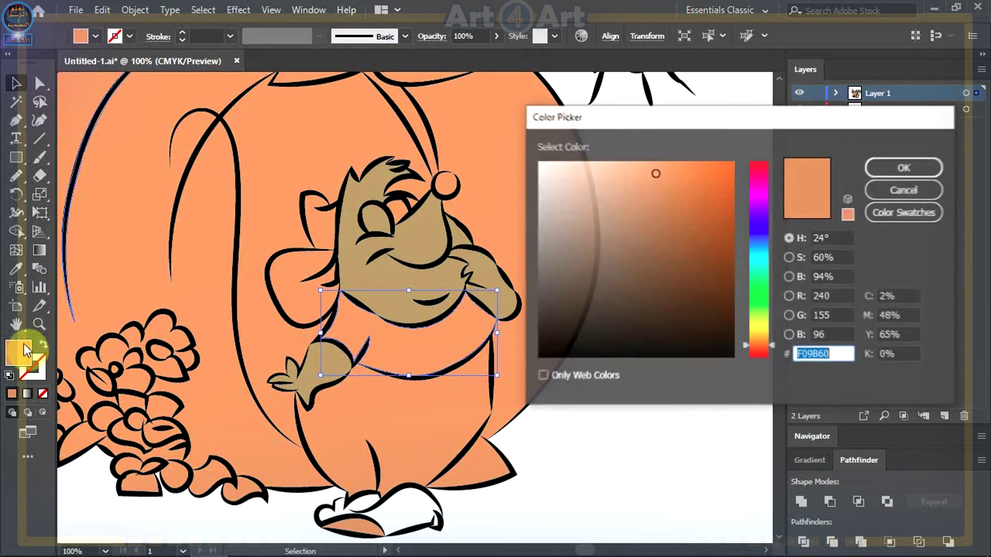
left_click(759, 250)
left_click(676, 182)
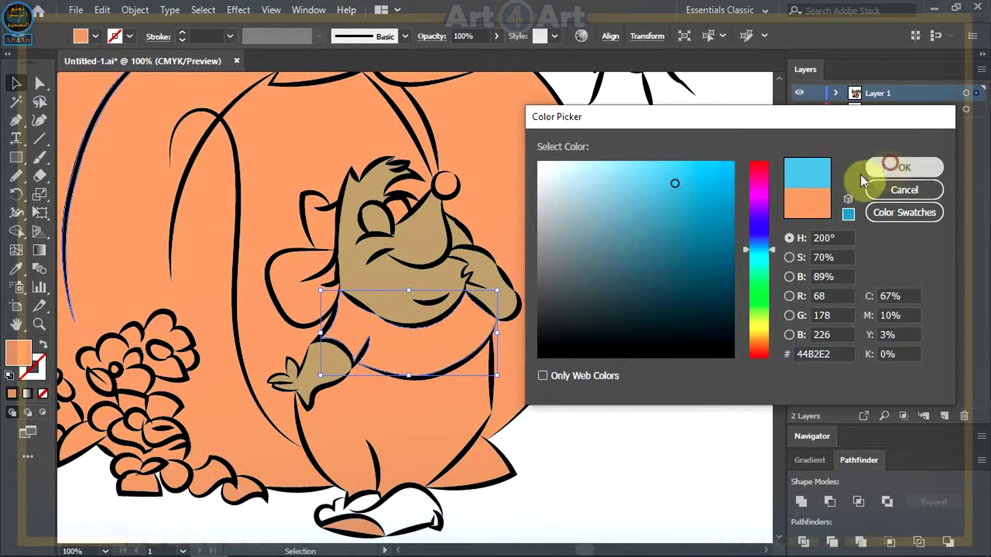
left_click(898, 167)
Fill the mouse's trousers with bright red.
left_click(425, 403)
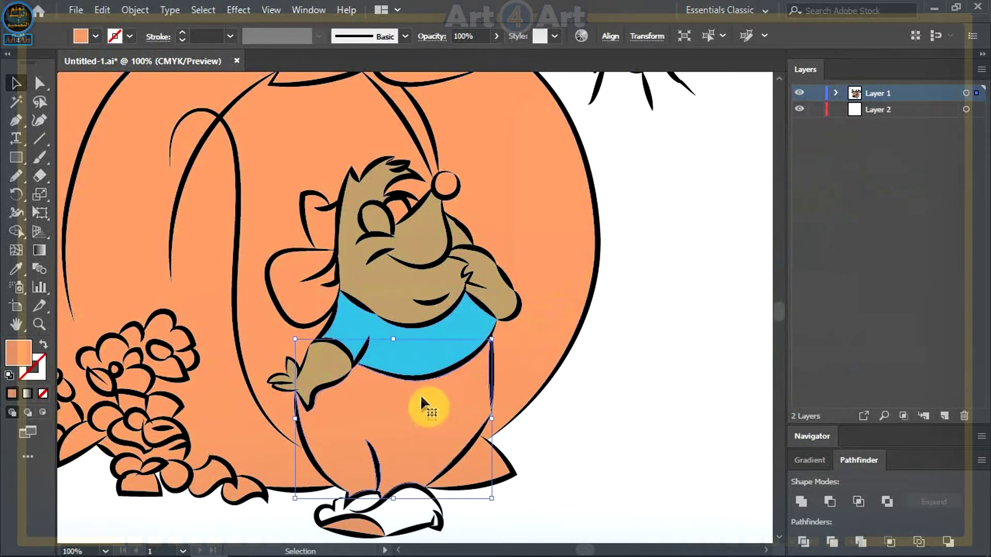
double_click(20, 352)
left_click(761, 355)
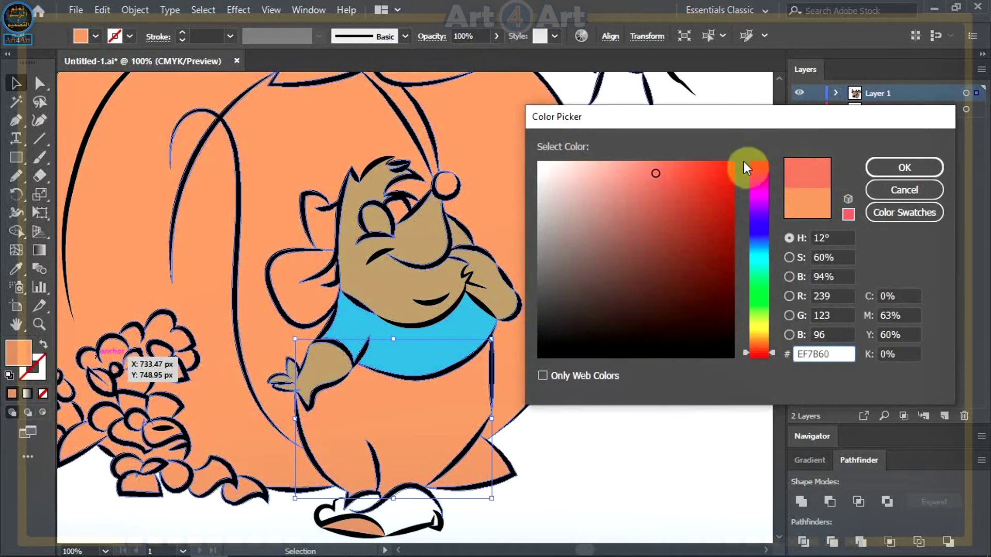
left_click(707, 164)
left_click(877, 168)
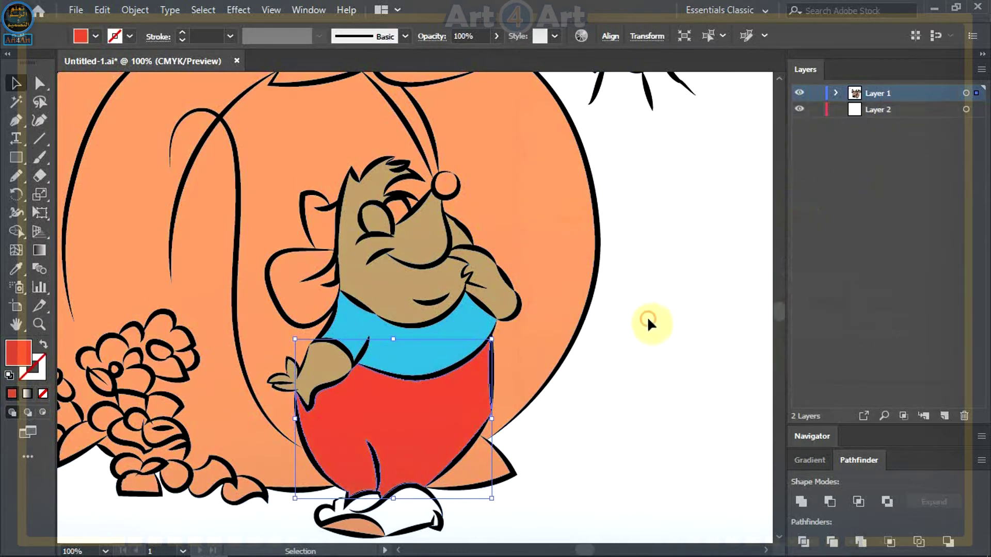
Fill the pointed piece beside the bottom of the mouse's trousers with yellow #FFCE00.
left_click(481, 464)
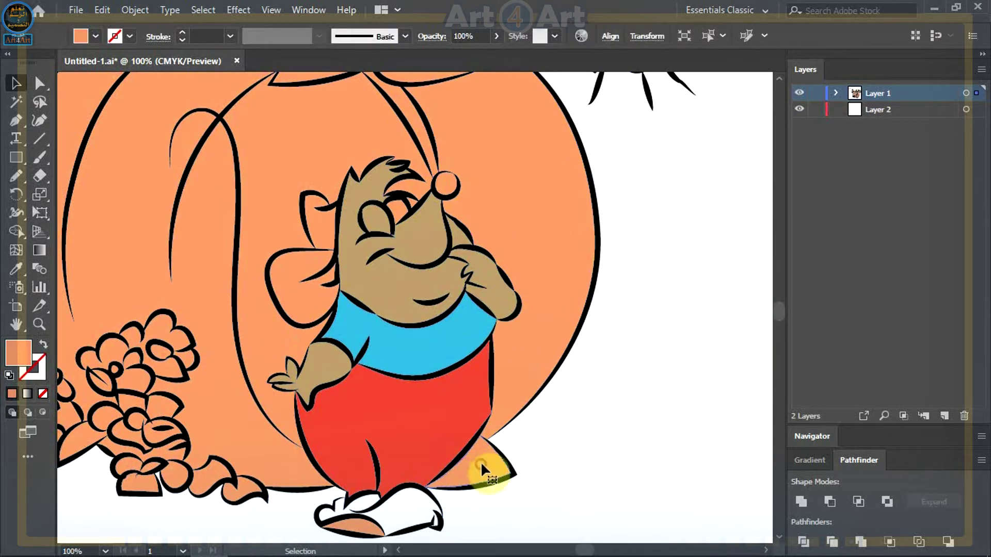
left_click_drag(761, 341, 762, 332)
left_click(732, 163)
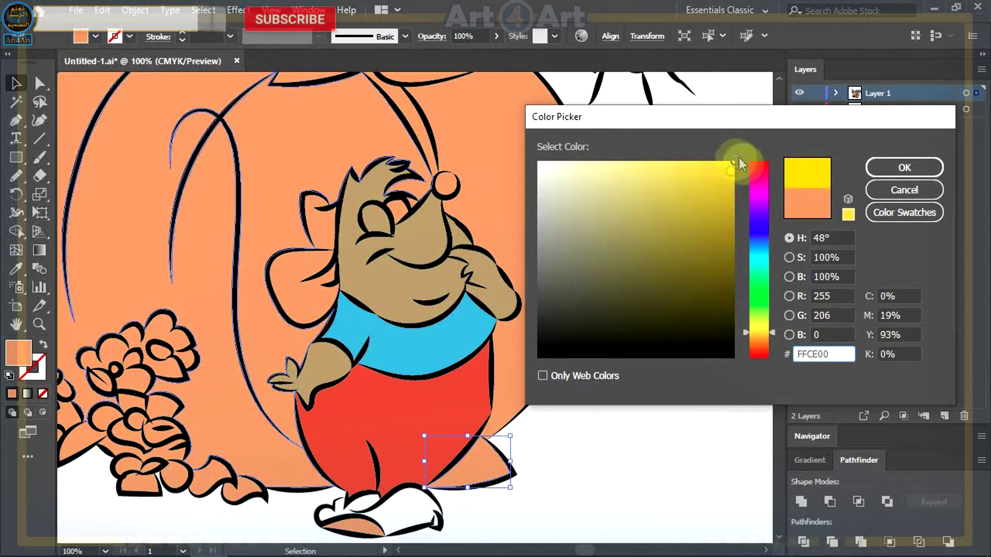
left_click(884, 168)
scroll(417, 538, "up", 4)
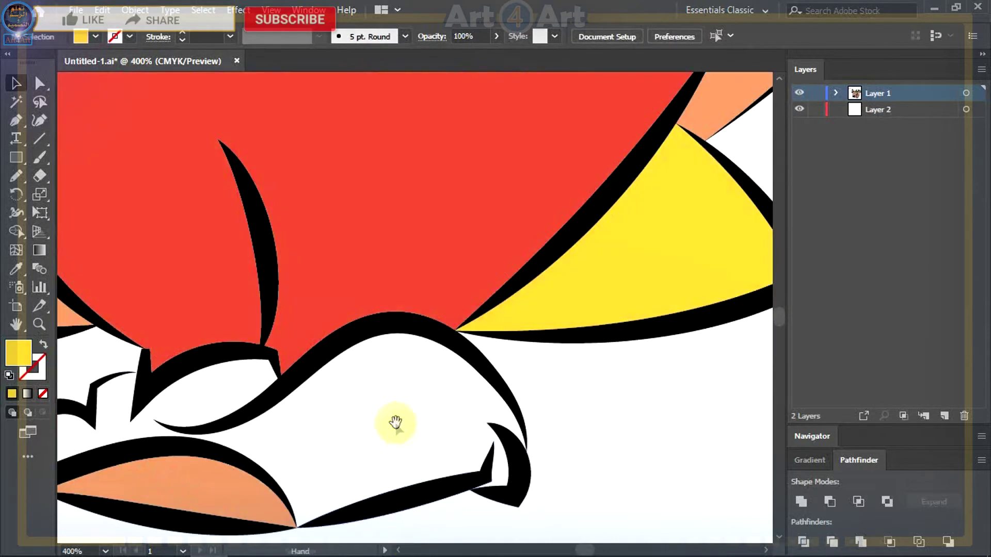
left_click_drag(393, 426, 500, 380)
scroll(494, 378, "up", 1)
left_click(491, 381)
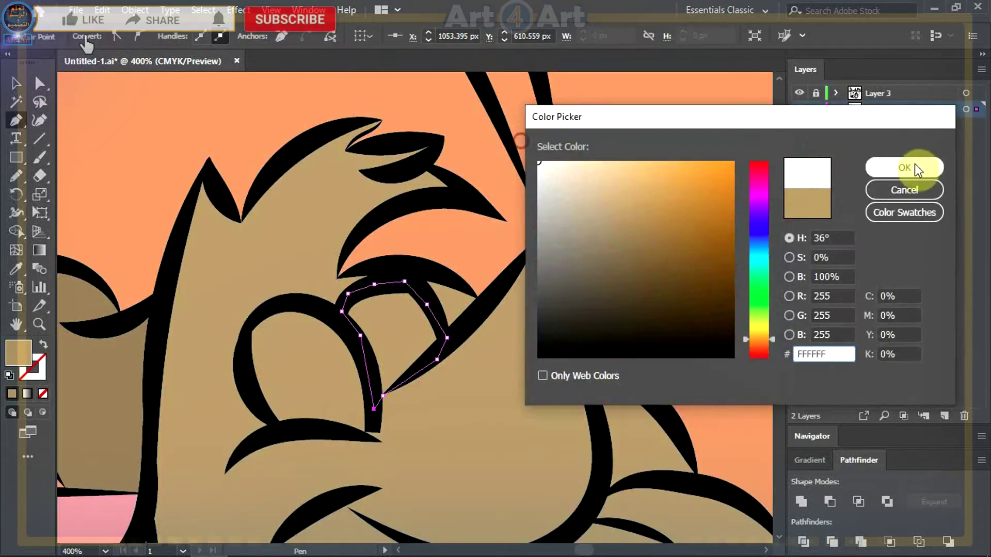
Fill the traced eye shape nearest the mouse's nose with white #FFFFFF, and select the brown head shape.
left_click(913, 163)
left_click(31, 89)
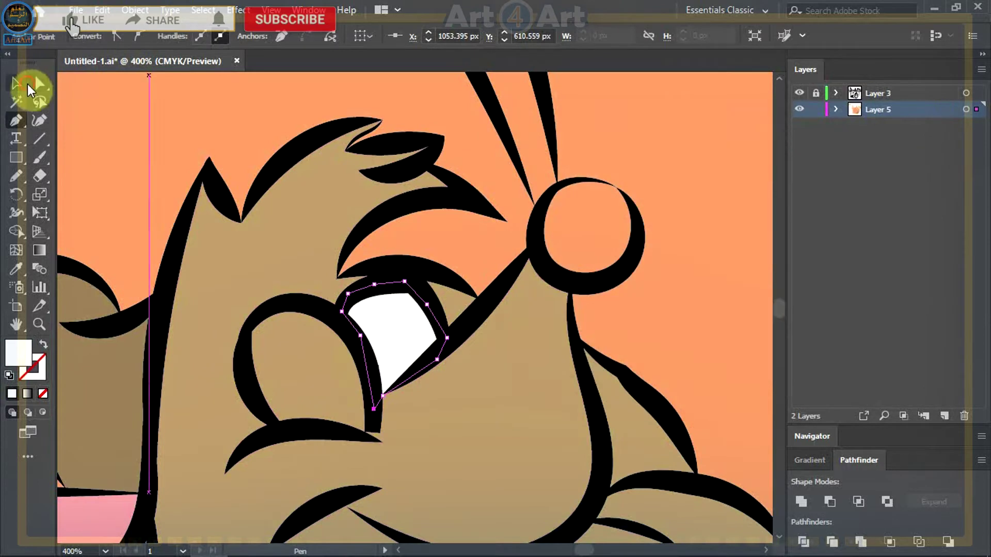
left_click(305, 361)
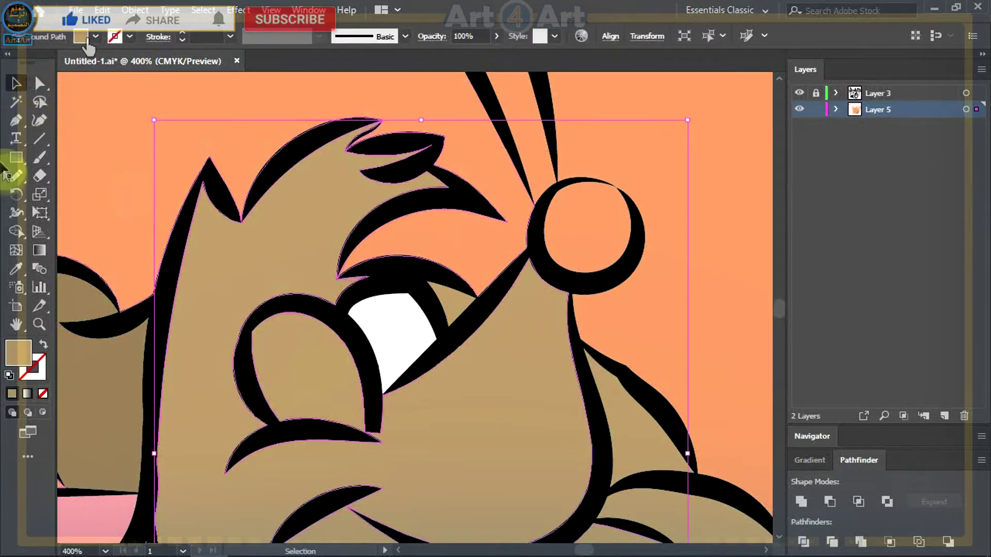
Trace the inside of the mouse's larger eye, the one farther from the nose, as a closed Pen path.
key("p")
left_click(279, 304)
left_click(304, 304)
left_click(363, 354)
left_click_drag(371, 426, 364, 441)
left_click(364, 436)
left_click(277, 429)
left_click(251, 389)
left_click(241, 348)
left_click(251, 316)
left_click(279, 304)
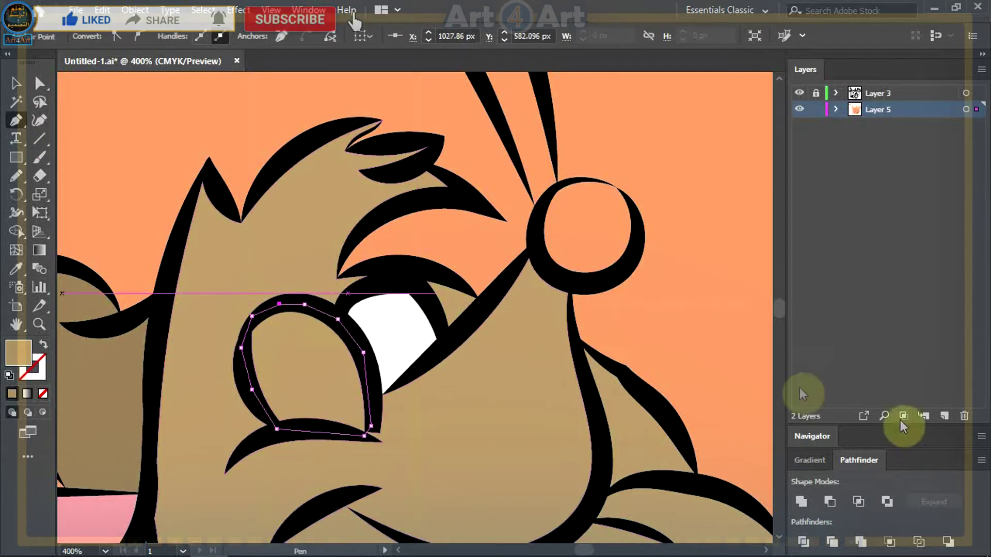
Move the traced eye path into a new sublayer at the top of Layer 5, keeping it in place.
key("Delete")
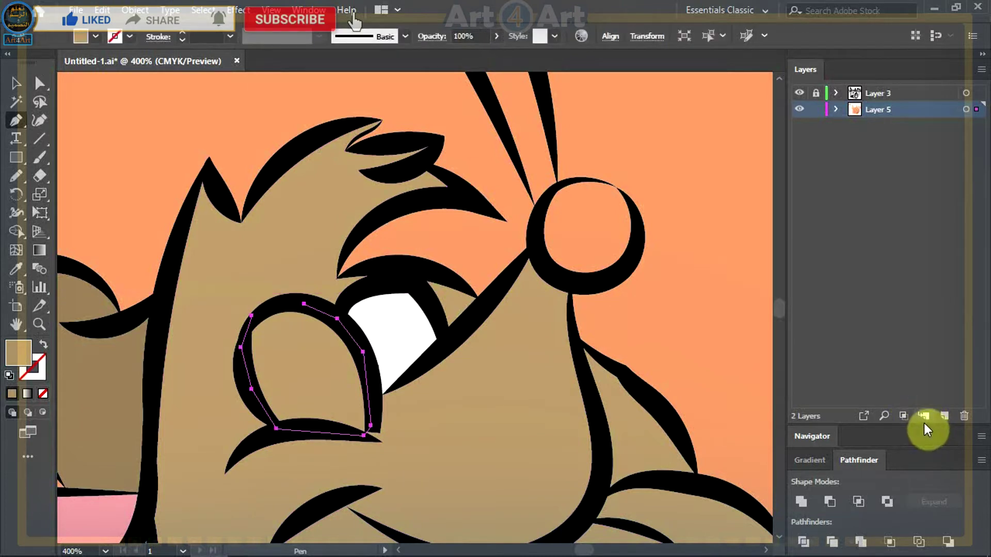
left_click(411, 210)
left_click(835, 110)
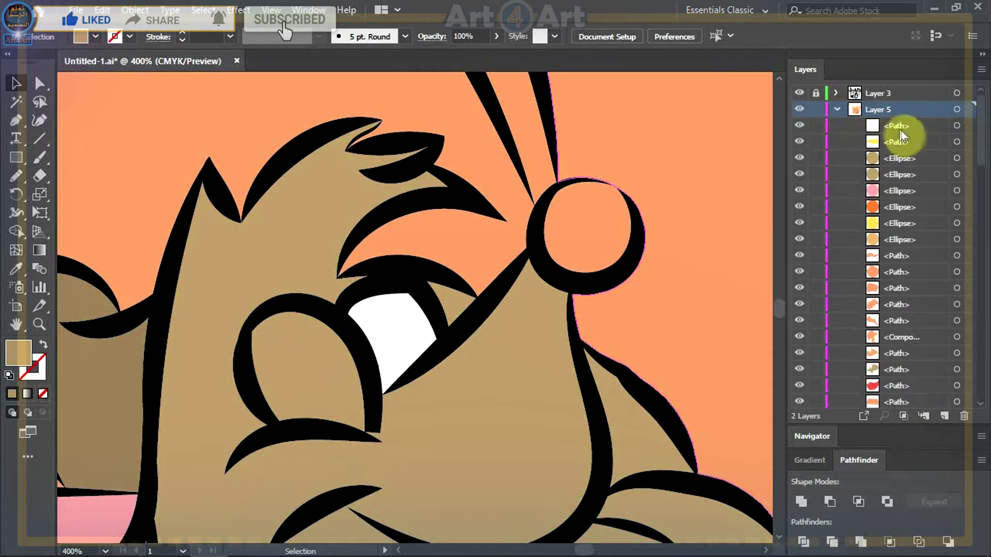
left_click(895, 142)
left_click(944, 416)
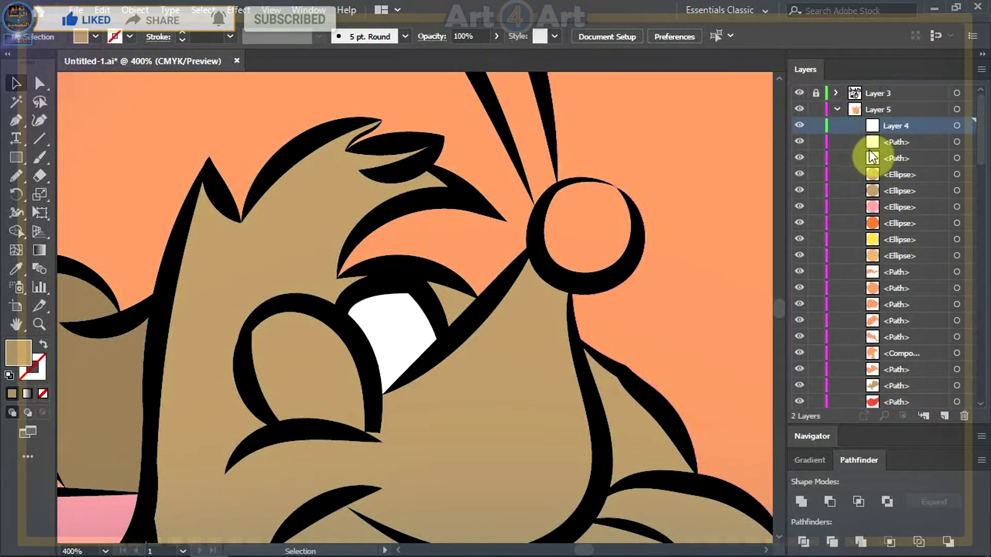
key("ctrl+f")
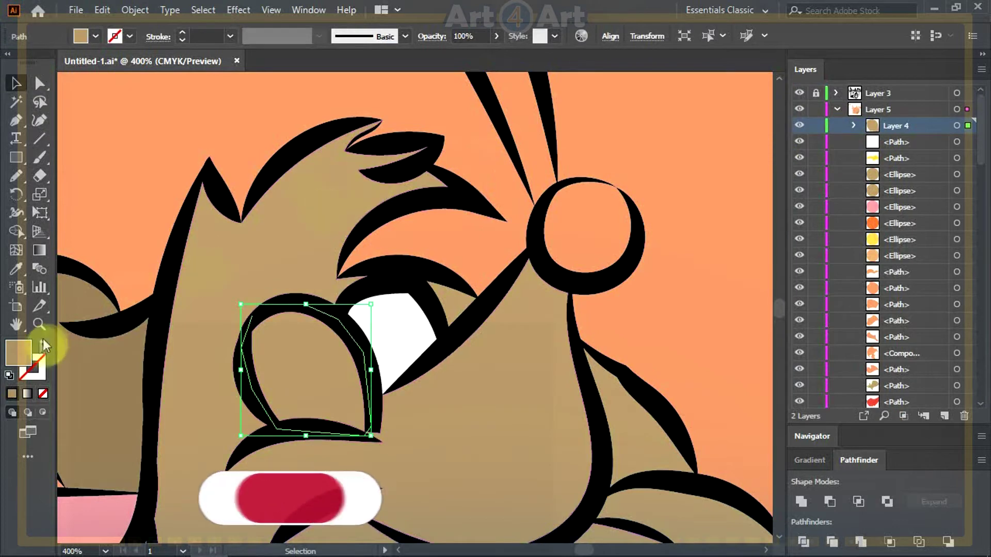
Fill the traced larger eye shape with white.
double_click(19, 352)
left_click_drag(590, 219, 532, 156)
left_click(900, 166)
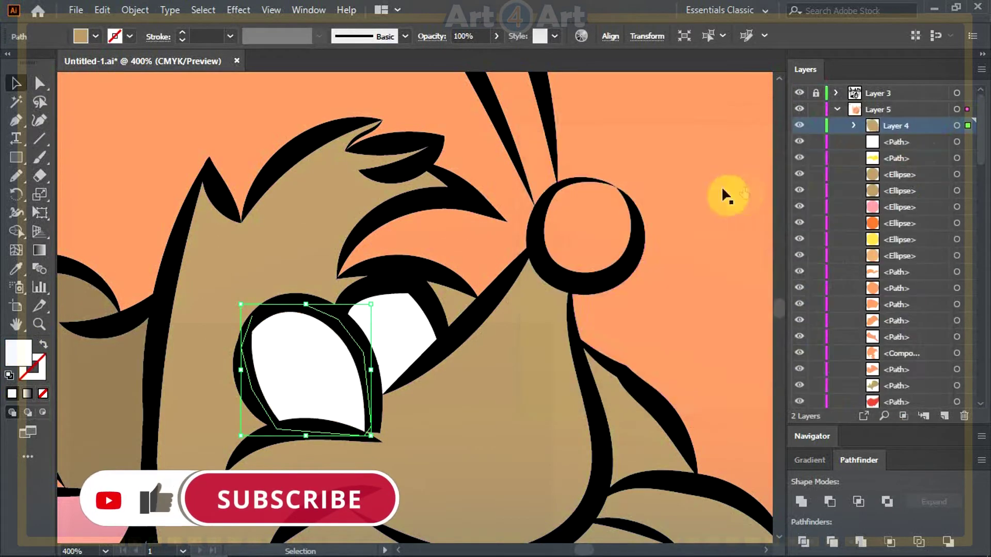
left_click(449, 254)
Fill the mouse's round nose with black and clear the selection.
scroll(524, 272, "down", 6)
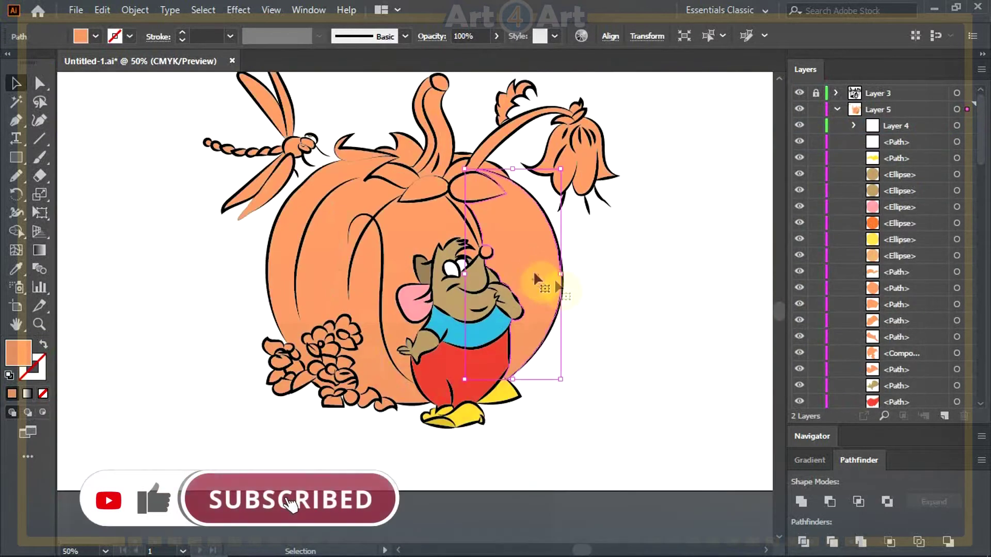
left_click(558, 283)
scroll(490, 251, "up", 4)
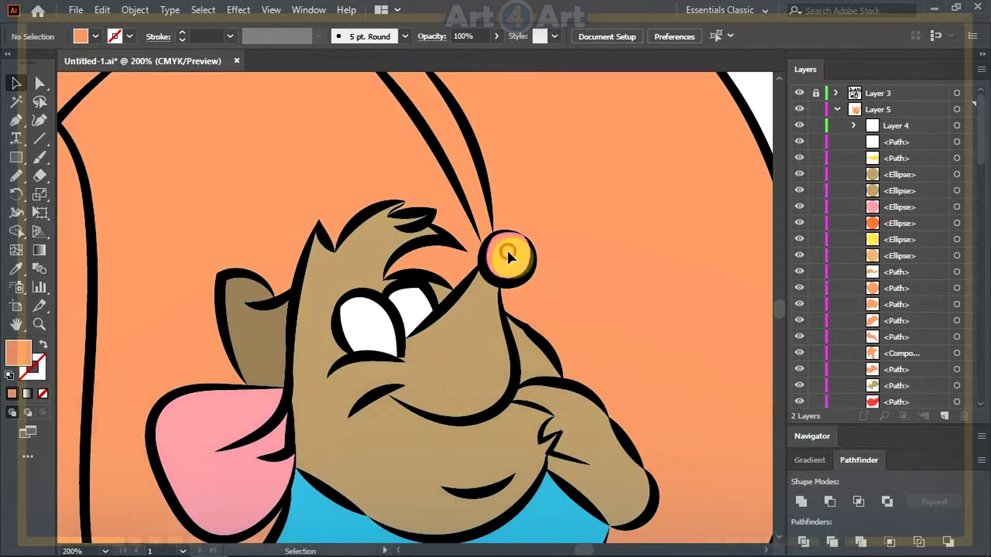
left_click(504, 252)
double_click(15, 352)
left_click(557, 344)
left_click(899, 165)
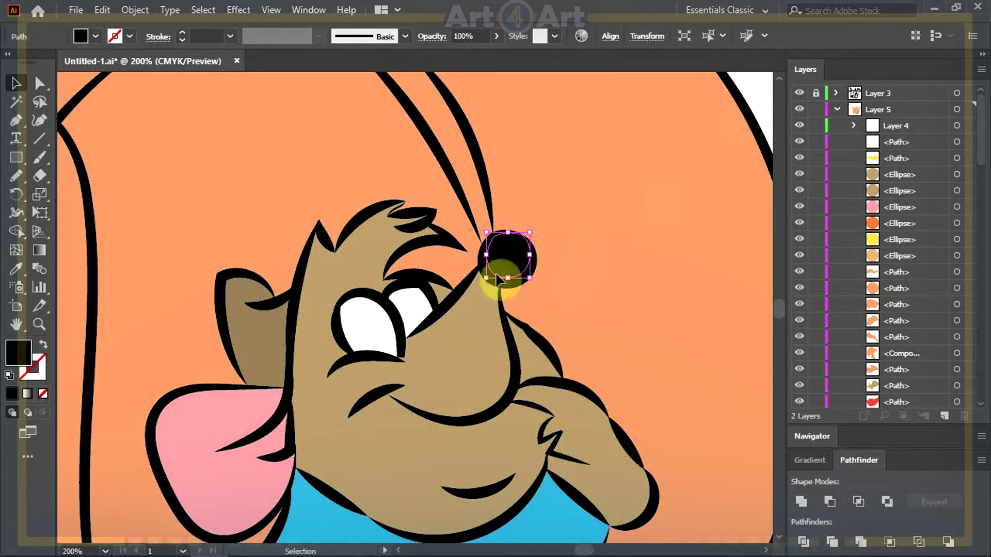
key("ctrl+shift+a")
scroll(465, 273, "down", 3)
scroll(479, 245, "up", 2)
left_click(480, 245)
double_click(15, 353)
left_click(579, 347)
left_click(892, 168)
key("ctrl+shift+a")
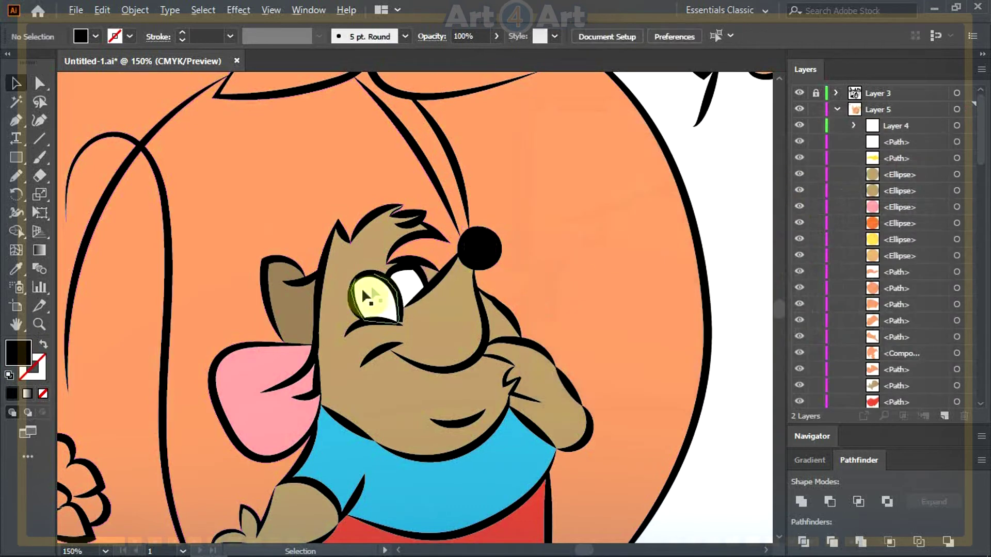
Draw a closed, rounded black pupil with the Pen tool in the lower part of the mouse's larger eye.
scroll(449, 278, "up", 1)
scroll(435, 265, "up", 1)
left_click(16, 120)
scroll(310, 281, "up", 1)
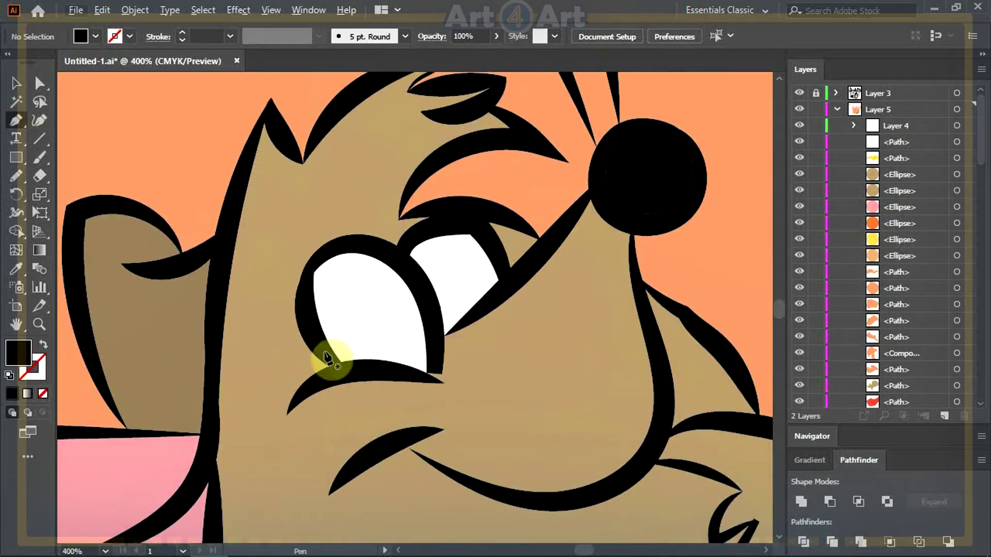
left_click(880, 125)
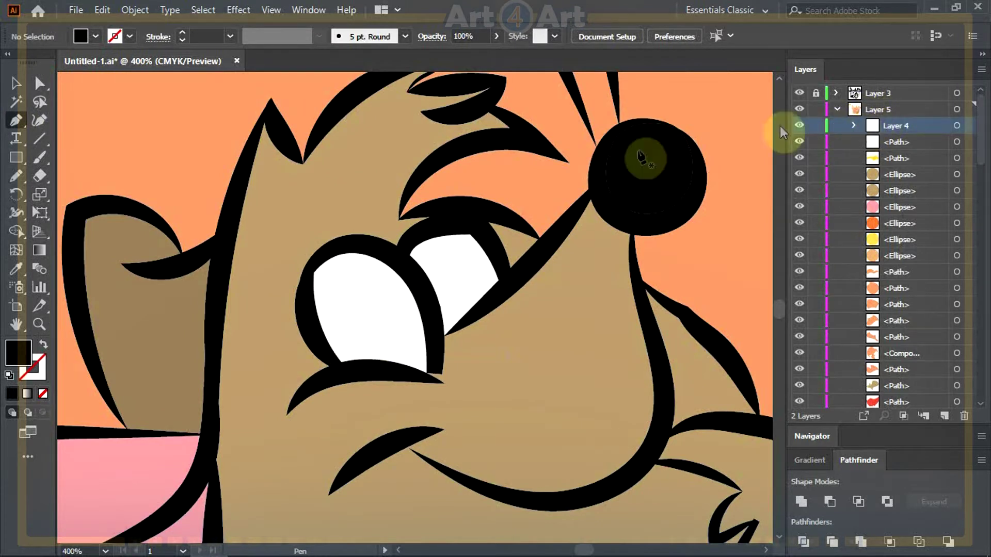
left_click(314, 351)
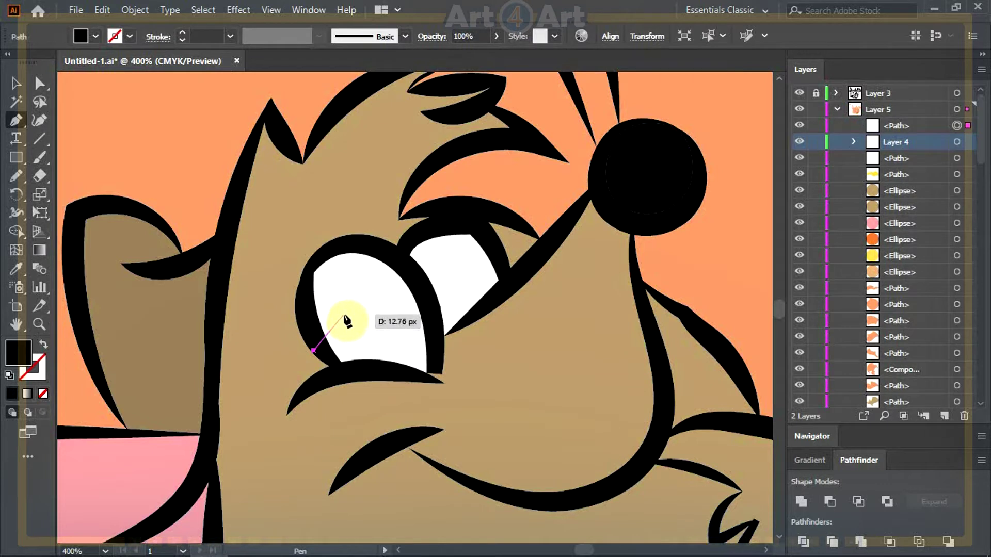
left_click_drag(373, 305, 367, 314)
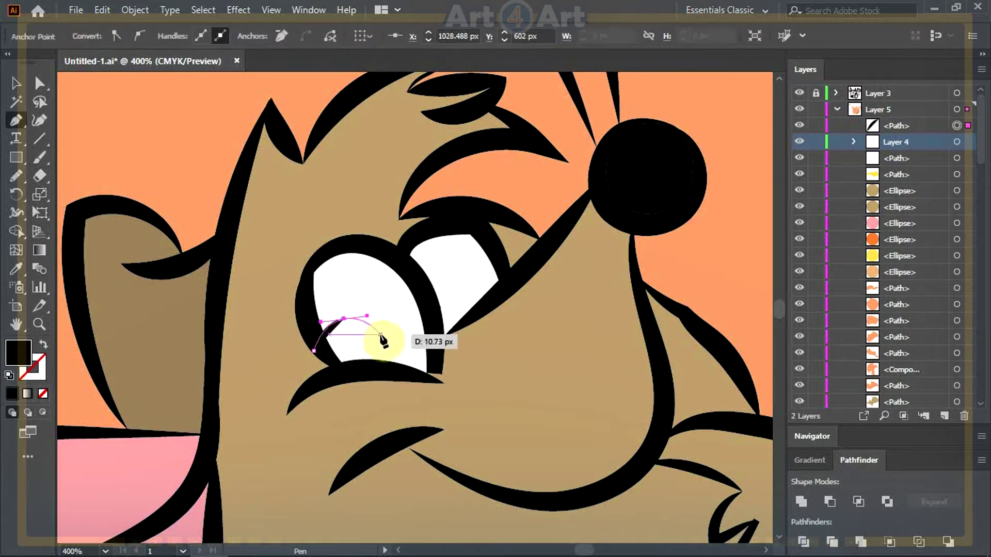
left_click(374, 324)
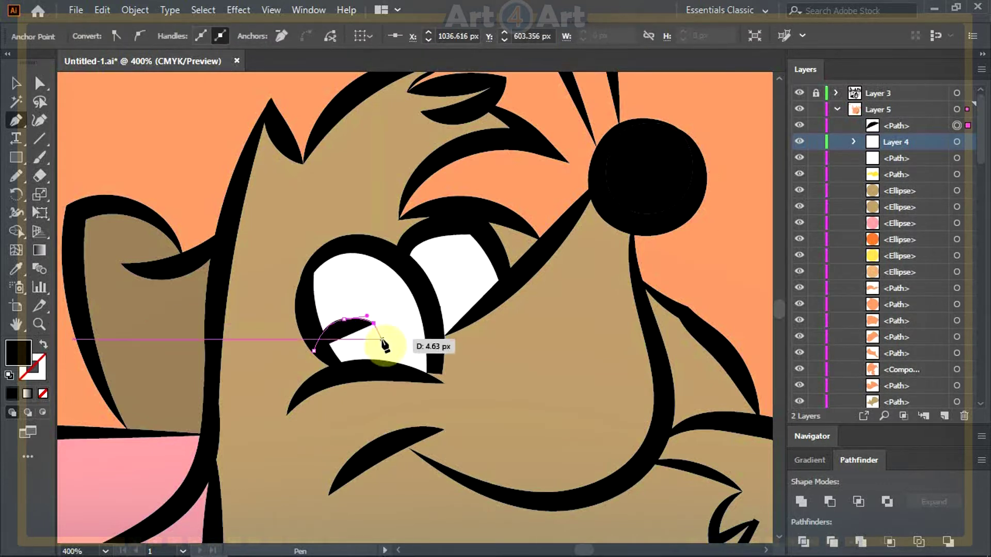
left_click_drag(381, 373, 372, 393)
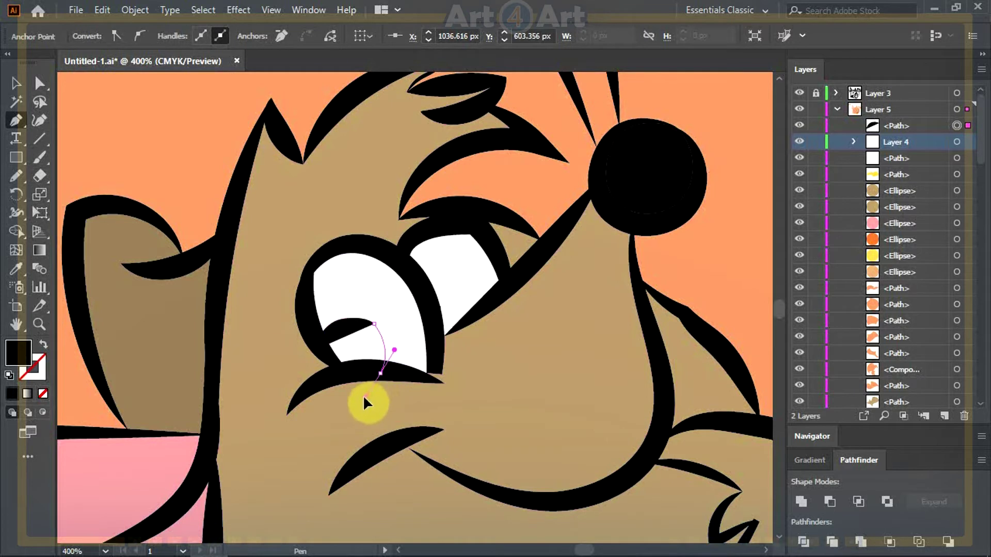
left_click(312, 350)
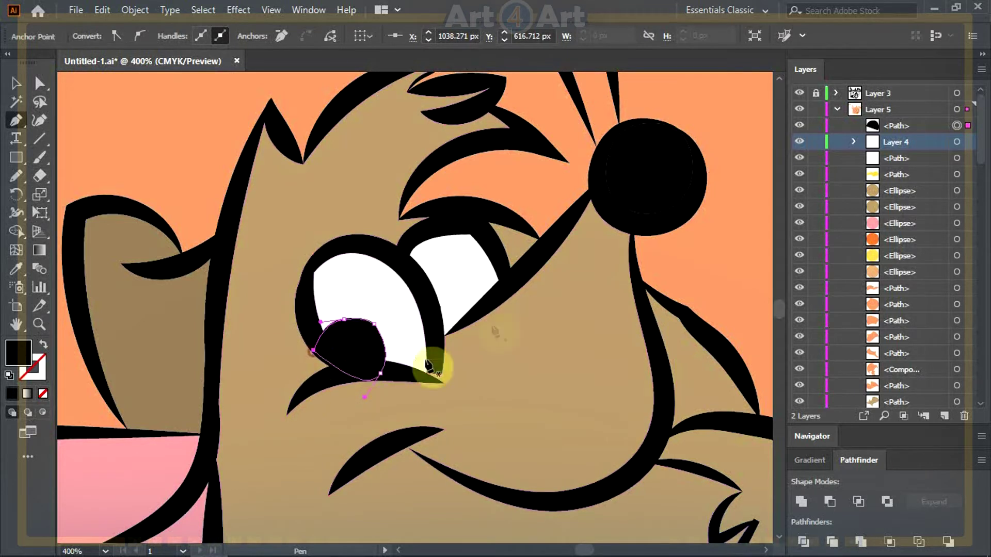
Draw a closed, curved black pupil with the Pen tool in the eye nearest the mouse's nose, and deselect it.
left_click(432, 304)
left_click_drag(429, 273, 461, 324)
left_click(438, 339)
left_click(432, 305)
left_click(16, 82)
left_click(152, 120)
key("ctrl+1")
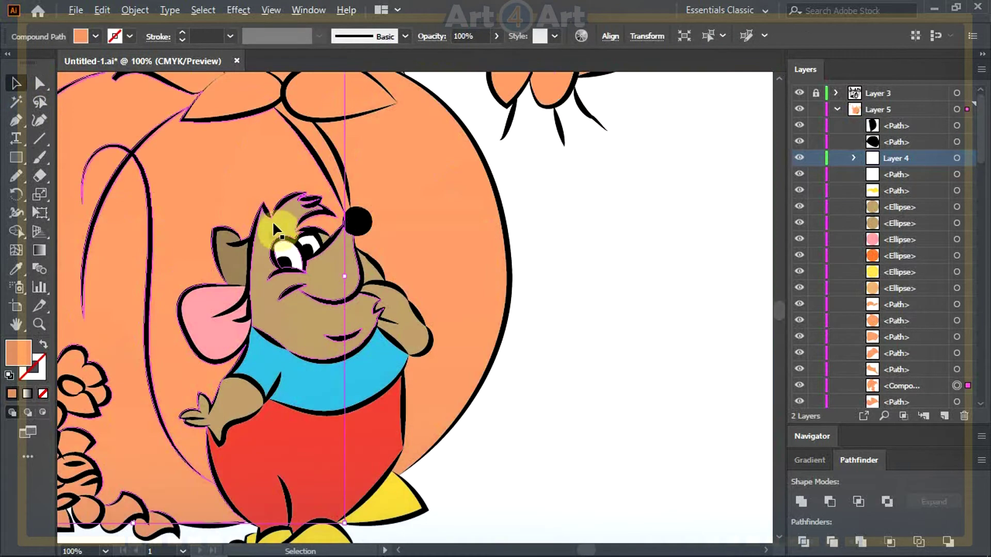
key("ctrl+minus")
left_click(521, 293)
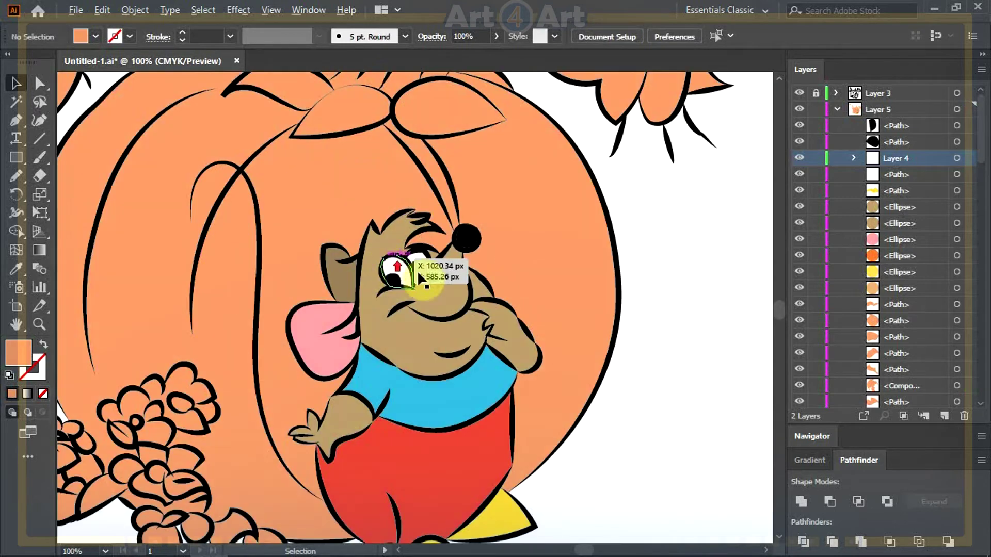
Add a small ellipse filled with white #FFFFFF as a highlight by the pupil of each mouse eye.
scroll(384, 266, "up", 5)
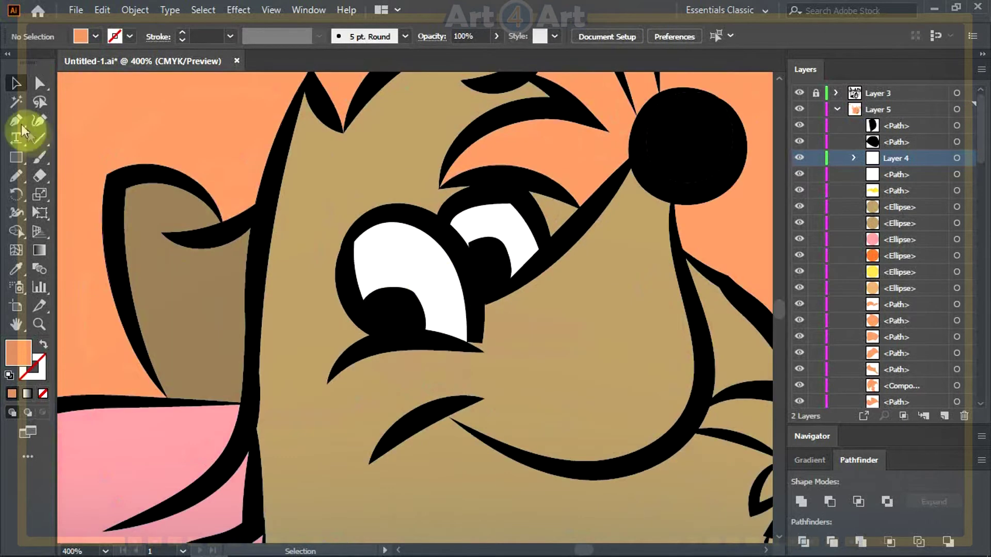
left_click_drag(16, 158, 77, 194)
double_click(18, 352)
type("ffffff")
left_click(905, 167)
left_click_drag(498, 236, 516, 254)
left_click_drag(425, 292, 409, 306)
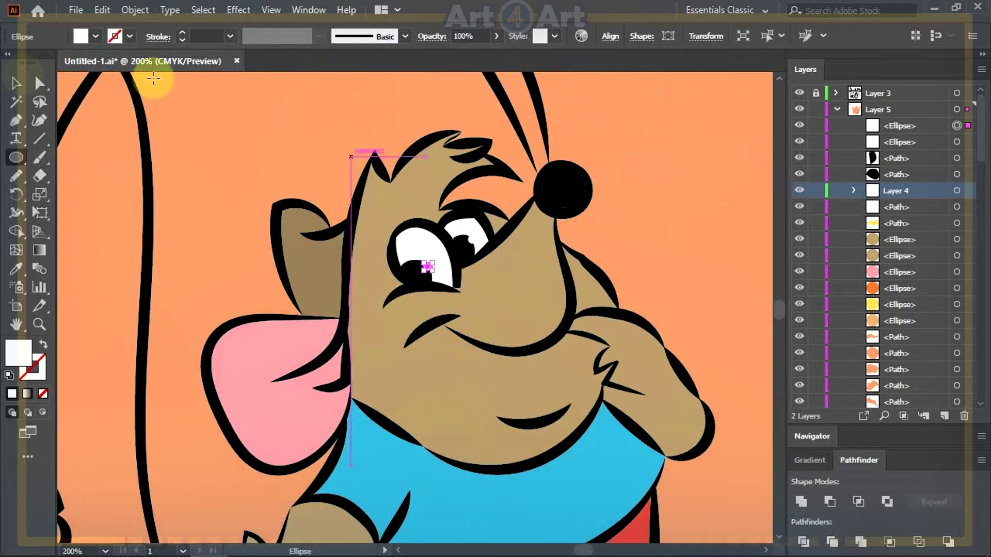
key("ctrl+minus")
key("ctrl+minus")
key("ctrl+minus")
key("ctrl+shift+a")
left_click_drag(431, 222, 488, 258)
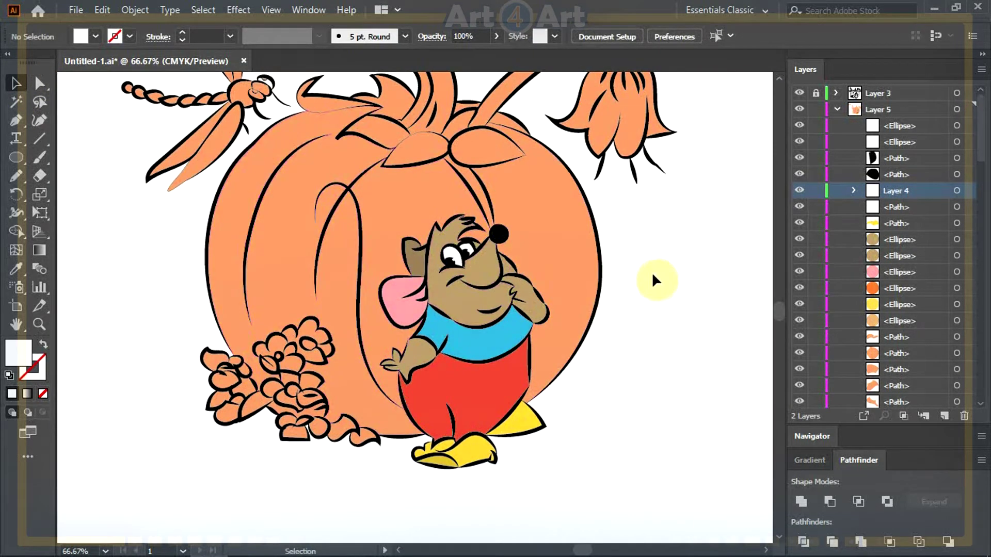
Fill the petals of the uppermost flowers beside the pumpkin with purple.
left_click(310, 353)
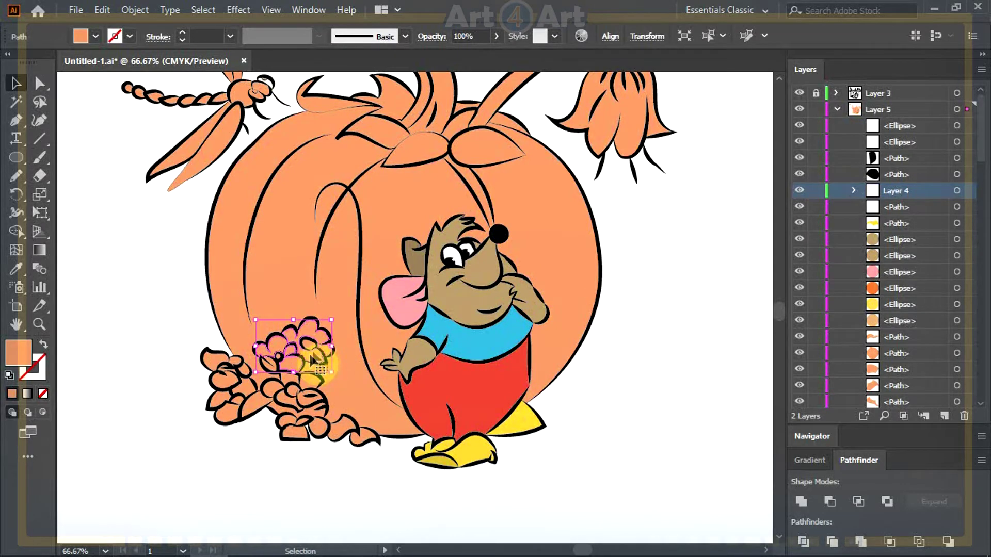
double_click(27, 358)
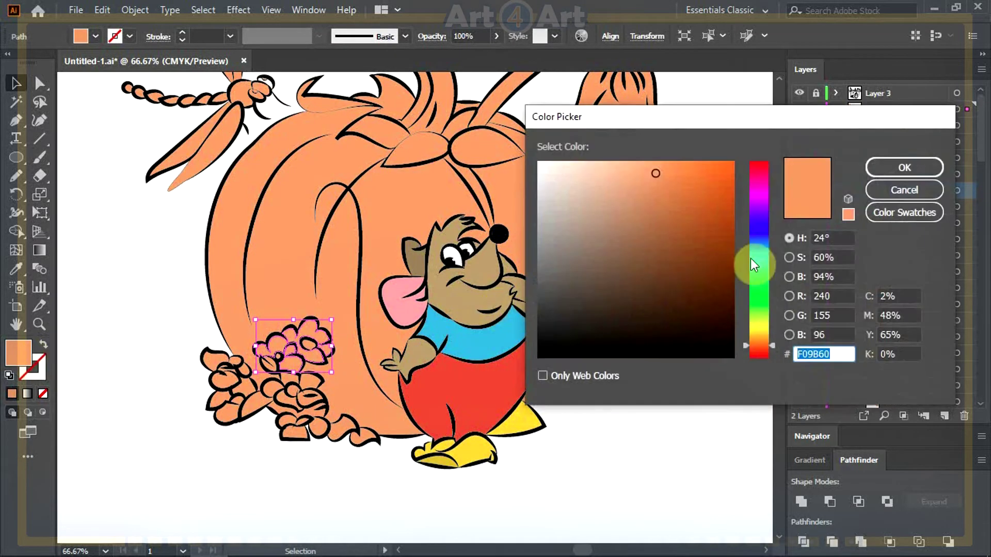
left_click_drag(760, 209, 760, 200)
left_click(668, 164)
left_click(891, 166)
left_click(317, 456)
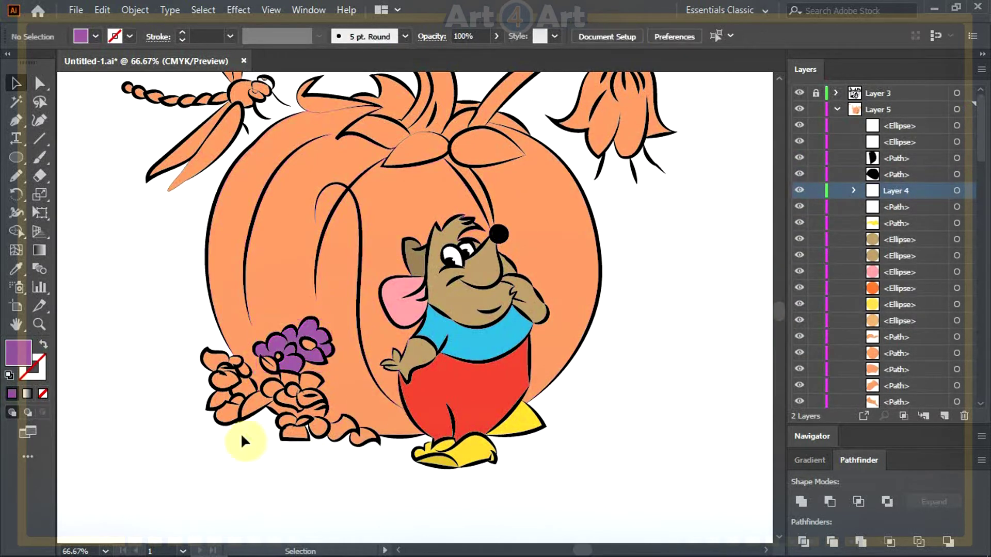
Change the uppermost flower petals' fill to a pale purple.
scroll(246, 416, "up", 2)
double_click(13, 352)
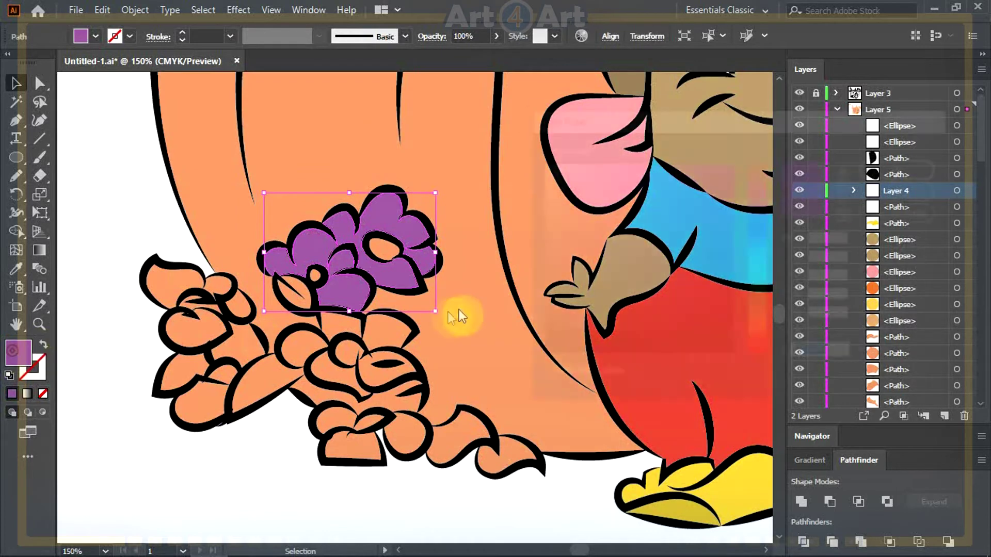
left_click(610, 162)
left_click(882, 163)
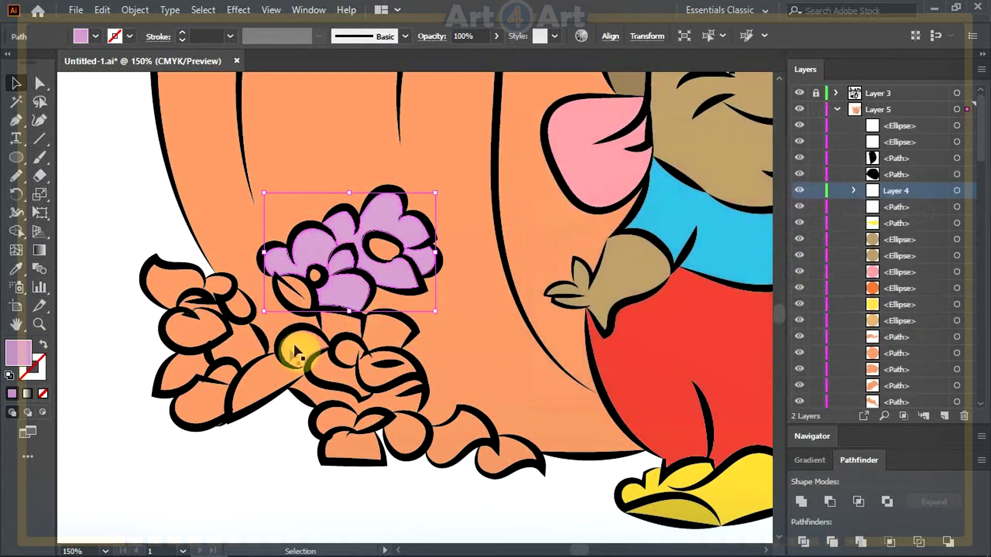
Fill the large pointed leaf in the middle of the flower cluster with bright green.
left_click(250, 362)
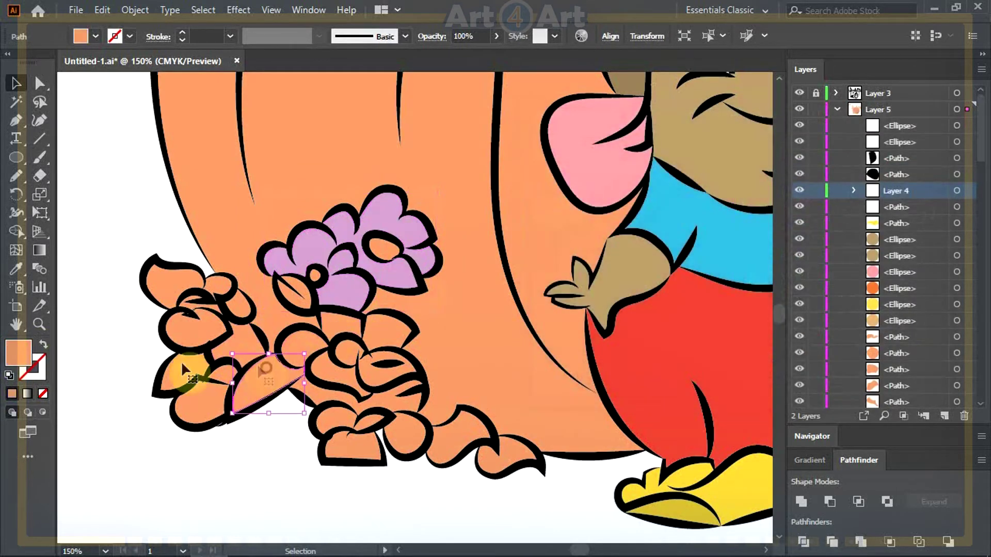
double_click(29, 356)
left_click(766, 314)
left_click_drag(708, 241, 730, 219)
left_click(877, 168)
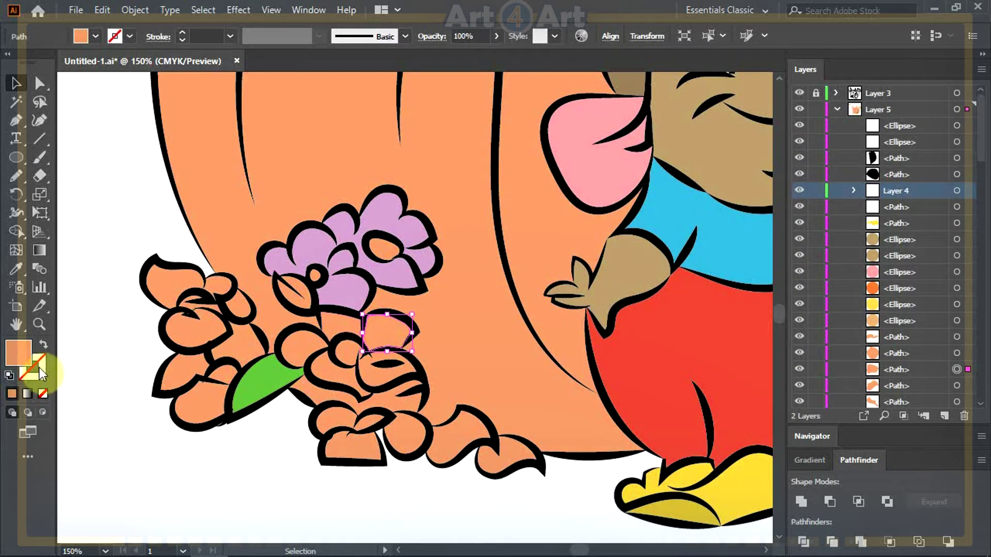
Copy the green fill with the Eyedropper to the leaf below the purple flowers and the rounded leaf at the cluster's outer side.
left_click(16, 268)
left_click(271, 379)
left_click(16, 82)
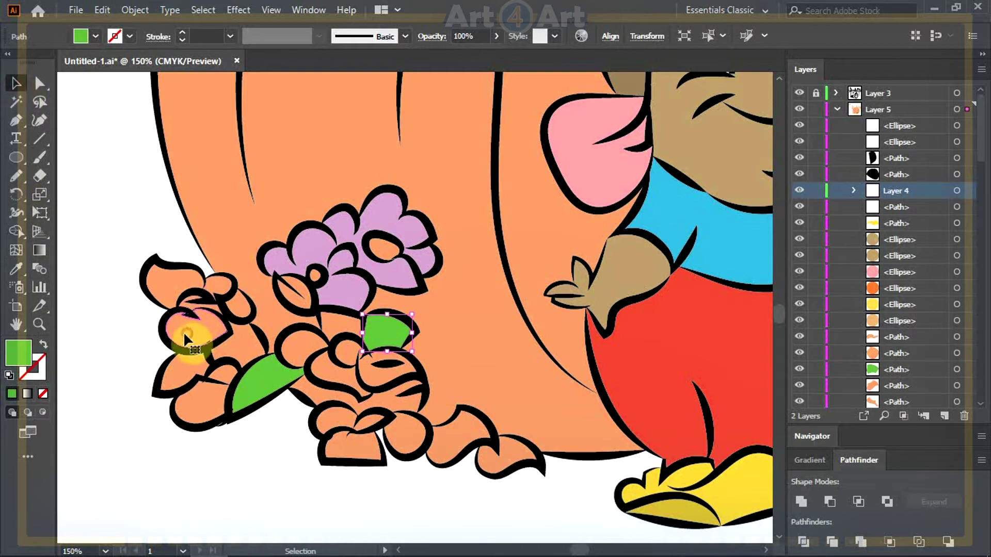
left_click(187, 338)
left_click(16, 268)
left_click(260, 374)
left_click(16, 82)
Select the curled outer leaf and the small leaf at the cluster's outer edge, and copy the green fill to both.
left_click(243, 313)
left_click(221, 286)
left_click_drag(222, 286, 174, 279)
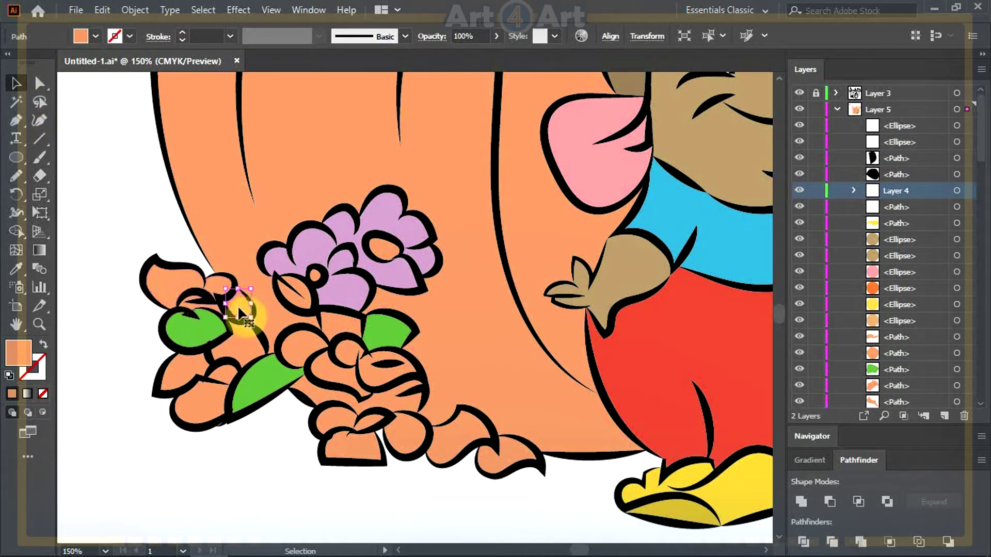
left_click(167, 277, "shift")
left_click(17, 268)
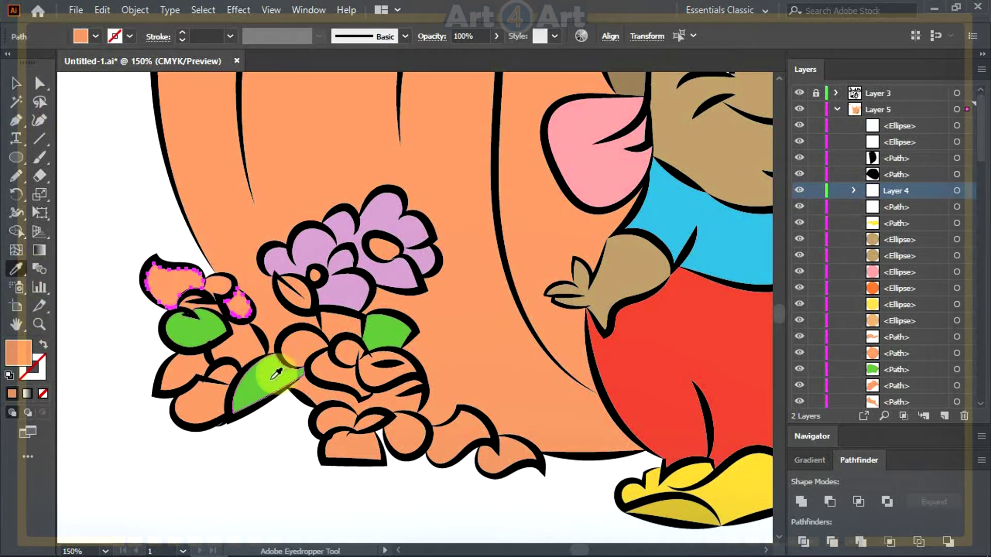
left_click(266, 381)
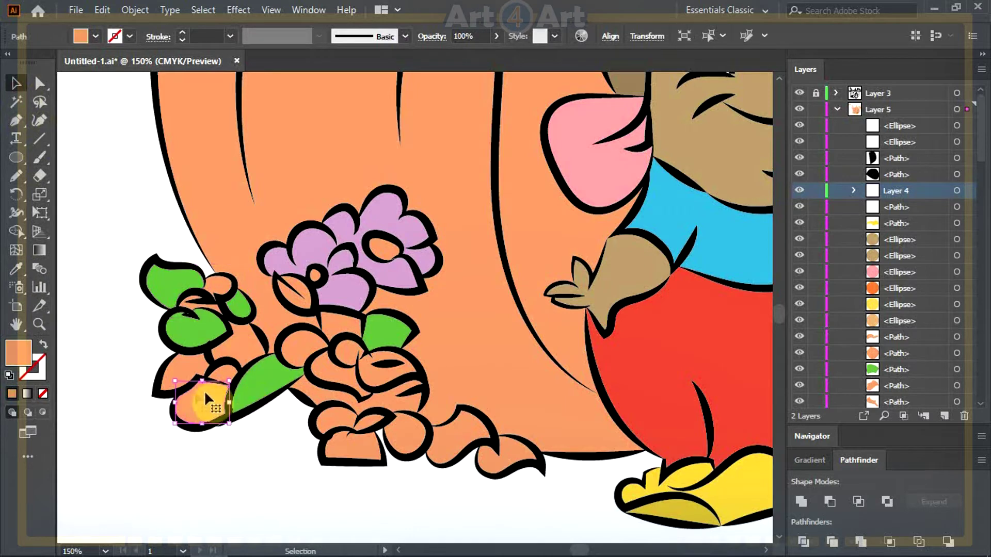
Select the three petals around the lower outer flower and copy the pale purple fill to them with the Eyedropper.
left_click(185, 366, "shift")
left_click(253, 343, "shift")
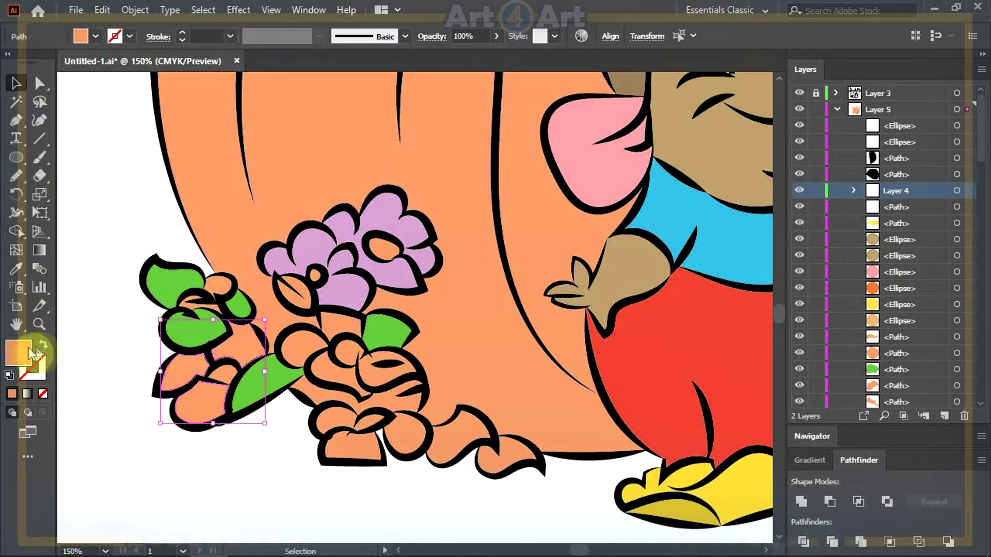
left_click(17, 268)
left_click(321, 243)
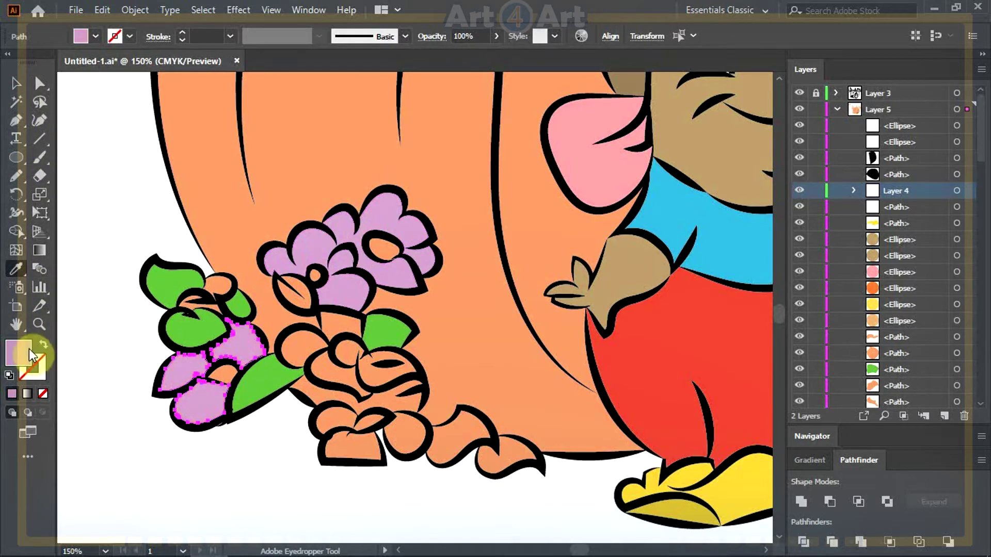
Change the fill of the three selected petals around the lower outer flower to orange-red, and deselect them.
double_click(18, 353)
left_click_drag(754, 345, 761, 349)
left_click_drag(718, 227, 709, 153)
left_click(908, 165)
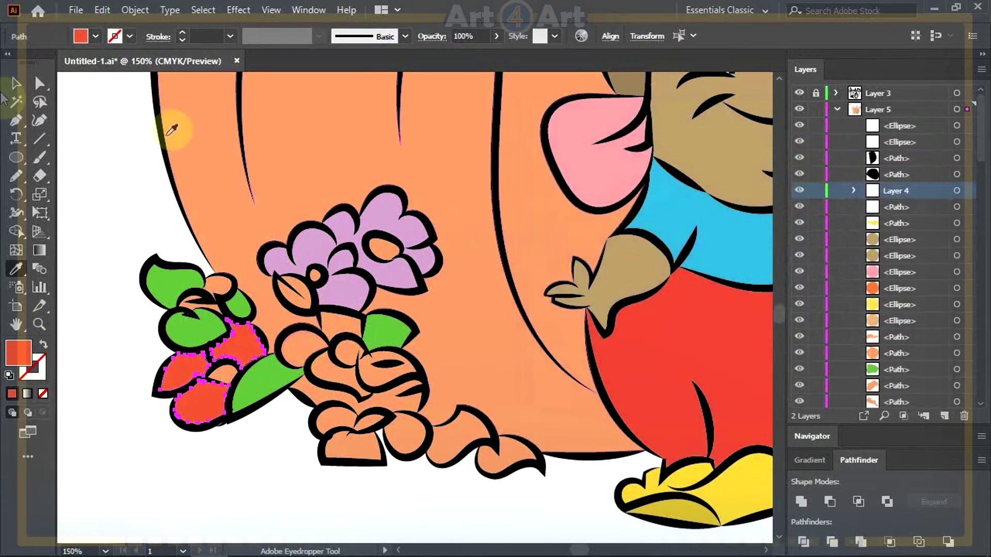
left_click(23, 84)
left_click(137, 212)
Select the centres of both purple flowers and of the red flower, and fill them with golden yellow FFC41D.
left_click(388, 249)
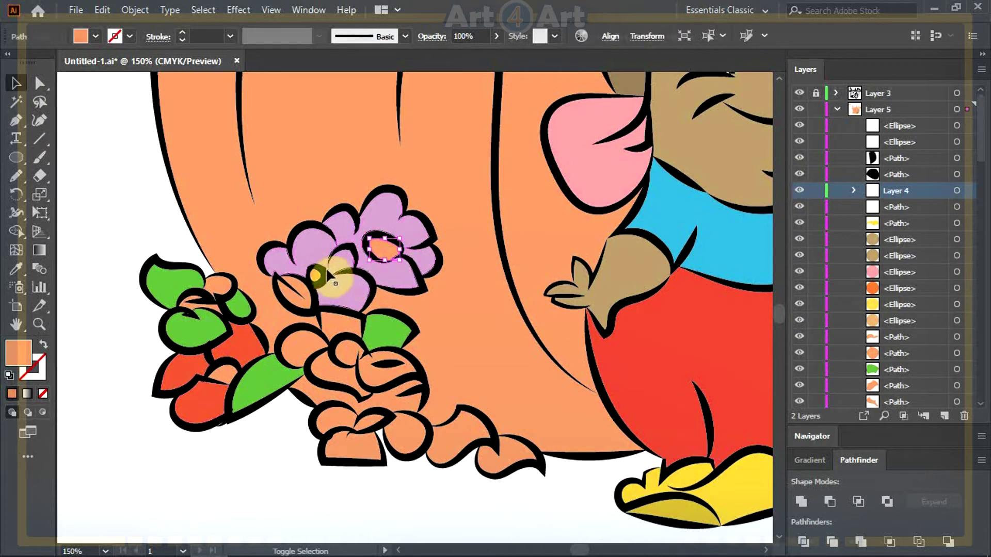
left_click(316, 279, "shift")
left_click(227, 382, "shift")
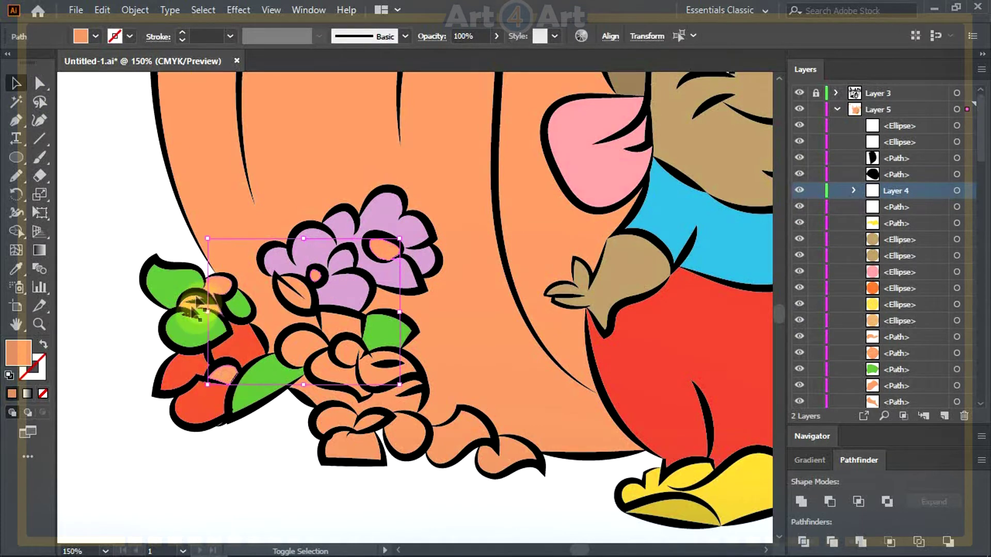
double_click(18, 352)
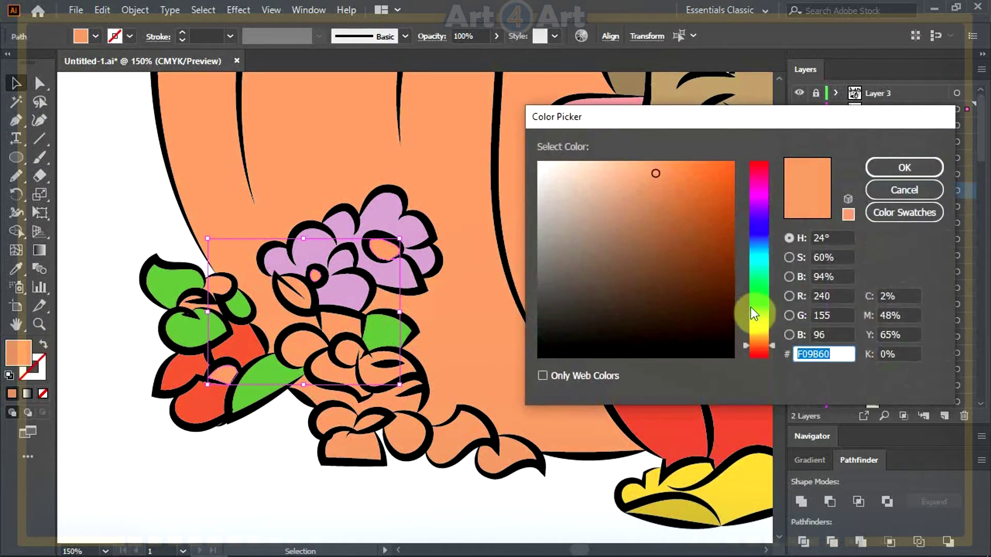
left_click(761, 336)
left_click(713, 169)
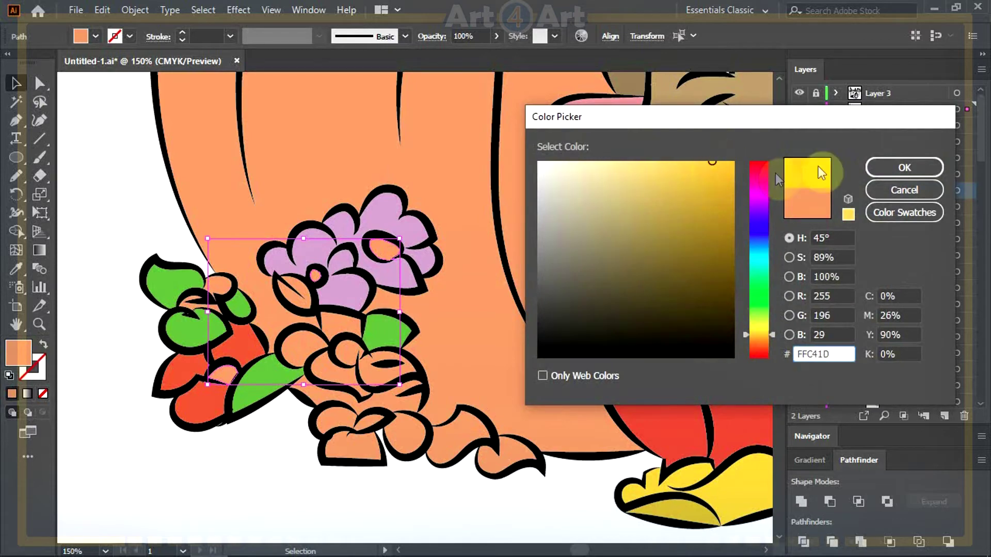
left_click(904, 167)
scroll(298, 325, "down", 2)
key("ctrl+shift+a")
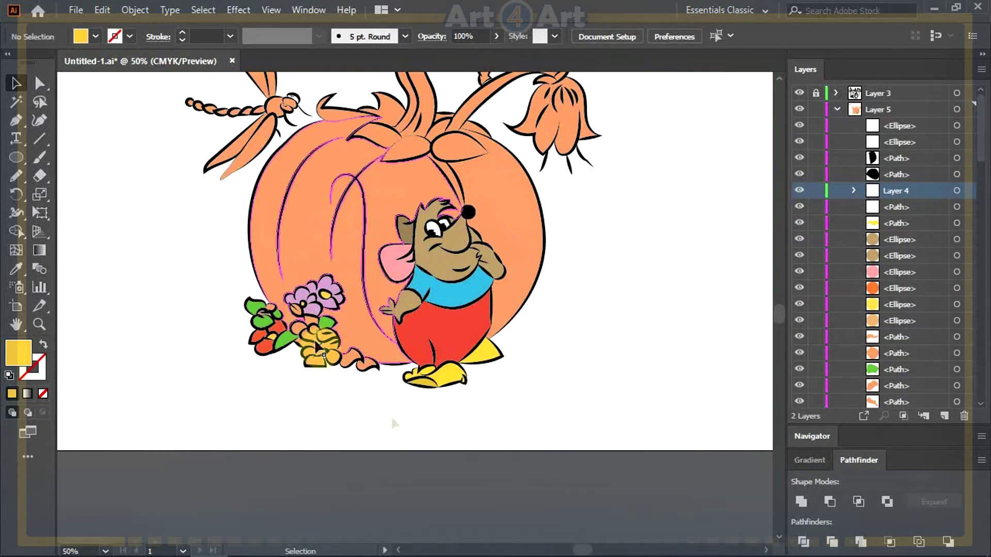
Copy the bright green fill with the Eyedropper to the two trailing curled leaves and the small leaf beside the lower purple flower.
scroll(348, 363, "up", 1)
scroll(349, 363, "up", 1)
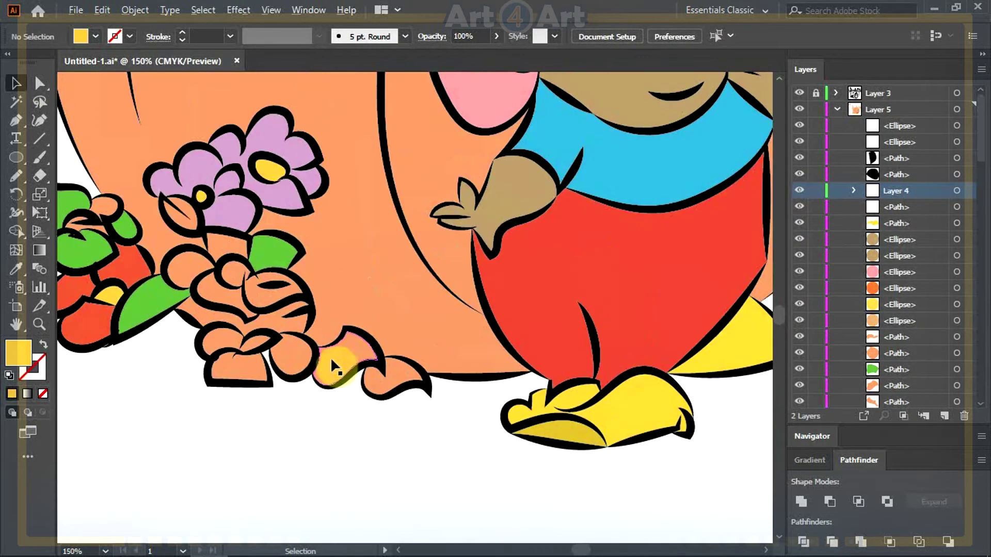
left_click(407, 380)
left_click(16, 269)
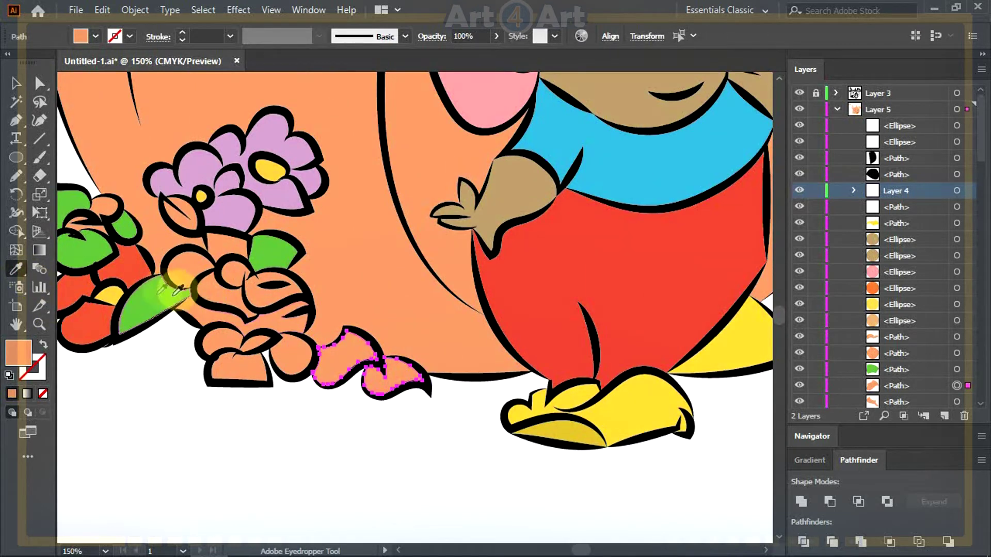
left_click(174, 293)
left_click(16, 83)
left_click(186, 211)
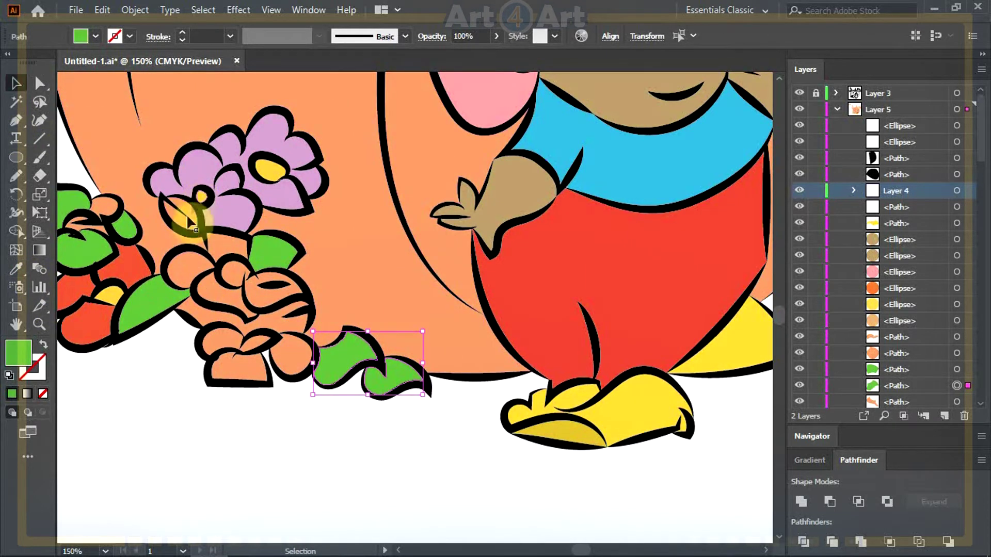
left_click(16, 268)
left_click(93, 247)
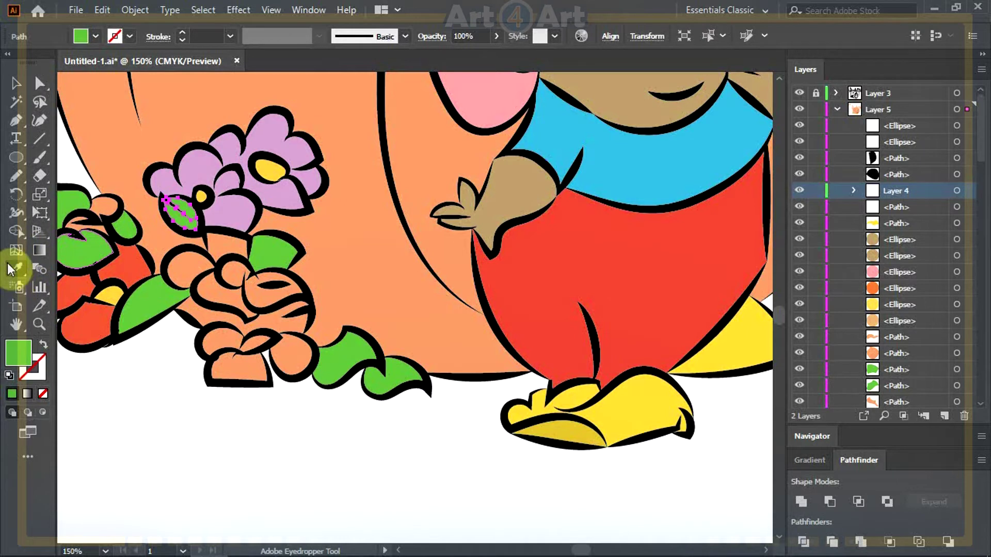
Select the rounded leaves in the lower middle of the flower cluster and fill them with a darker green based on the sampled leaf green.
left_click(16, 82)
left_click(180, 264)
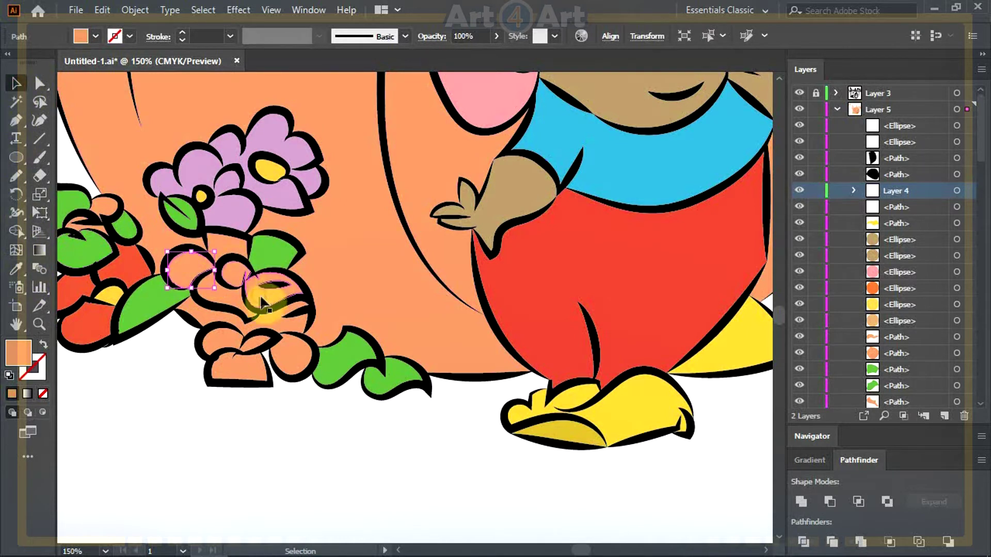
left_click(221, 296, "shift")
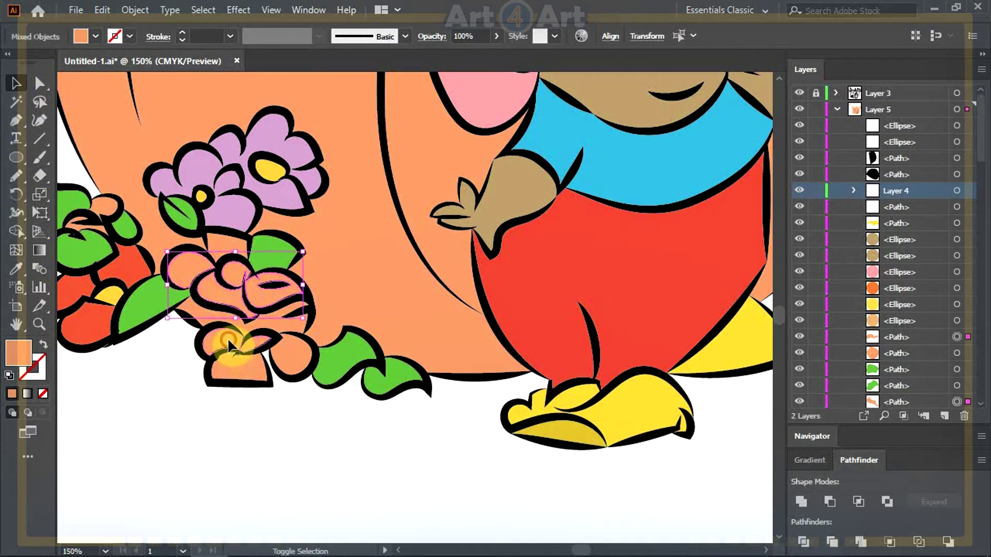
left_click(252, 367, "shift")
left_click(287, 358, "shift")
left_click(17, 268)
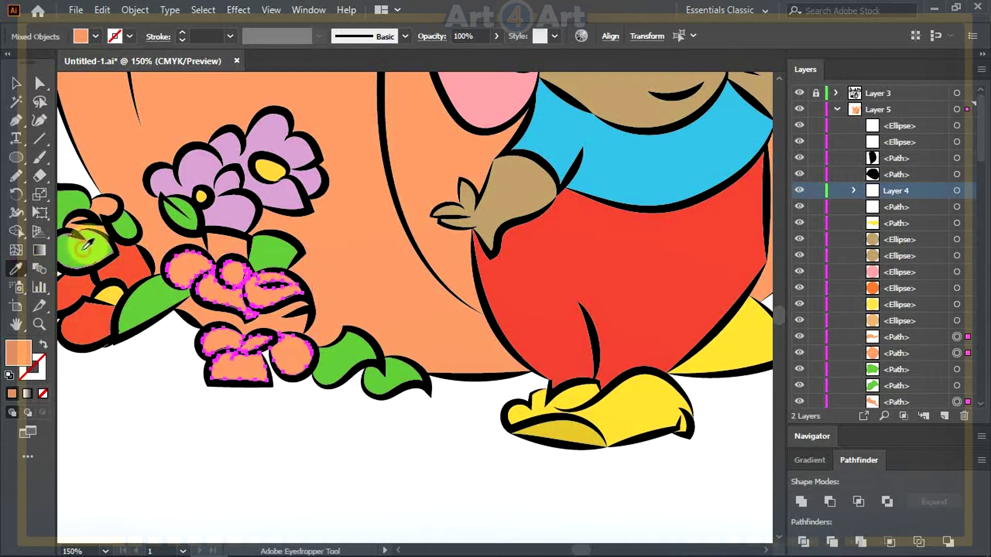
left_click(101, 287)
double_click(28, 356)
left_click(681, 238)
left_click(902, 166)
Copy the orange-red fill to the gaps between the dark green leaves and the piece below the purple flowers.
left_click(16, 83)
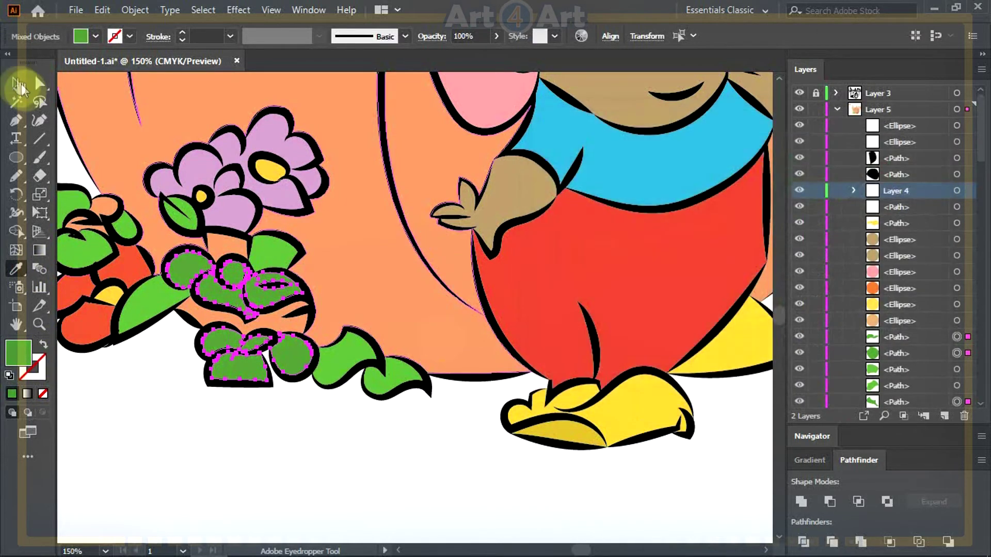
left_click(215, 327)
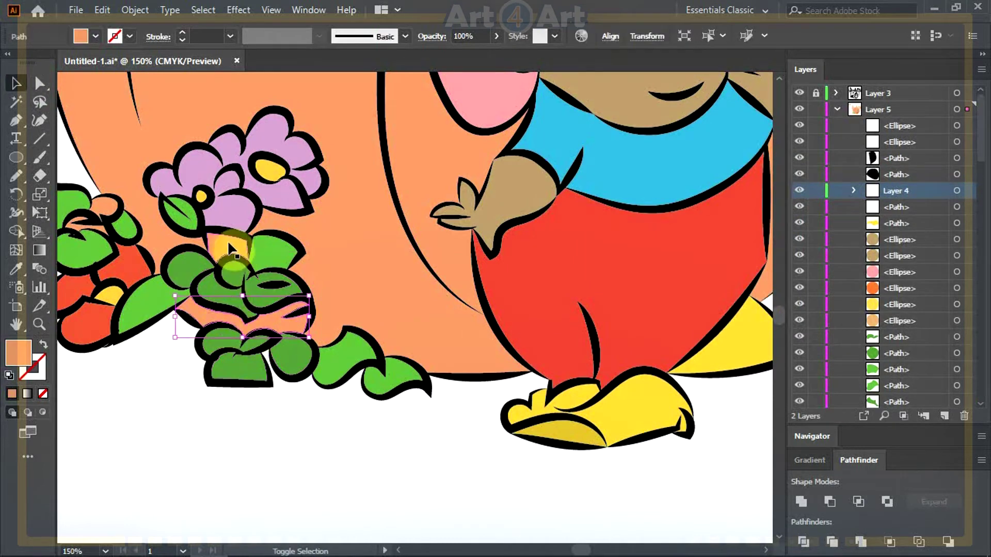
left_click(16, 268)
left_click(124, 265)
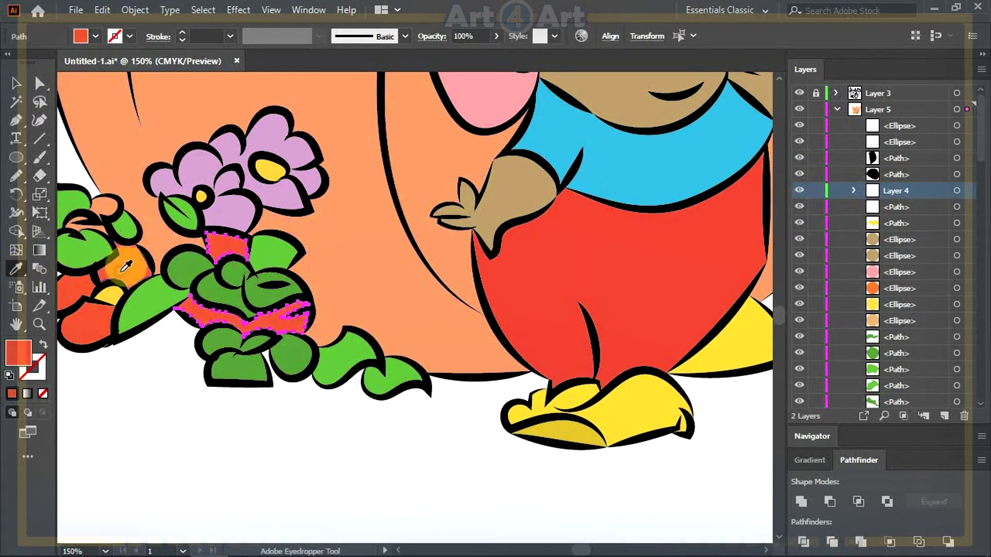
left_click(16, 83)
left_click(147, 388)
Select the remaining small orange leaf pieces at the cluster's outer edge and copy the bright green fill to them.
scroll(146, 388, "down", 2)
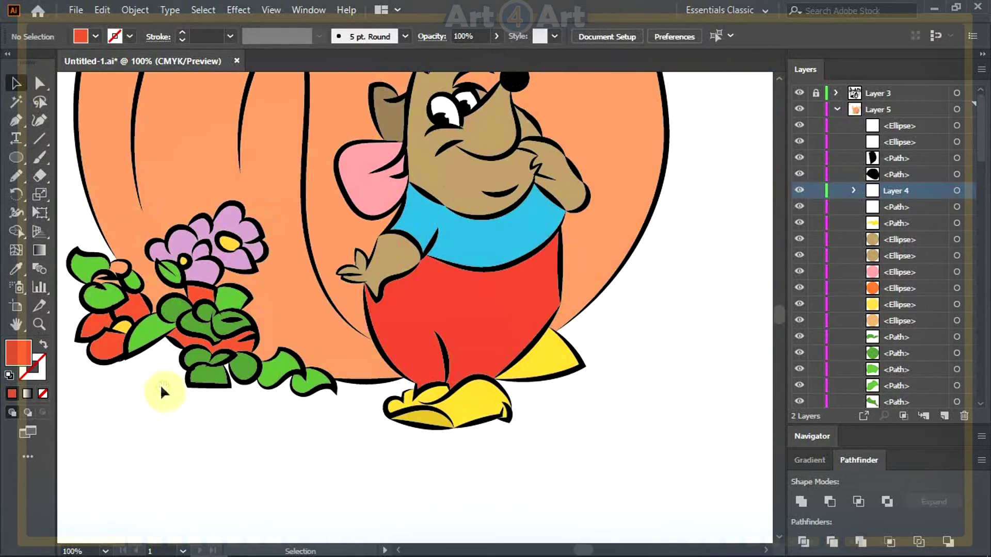
scroll(304, 369, "up", 1)
scroll(304, 369, "up", 2)
left_click(250, 287)
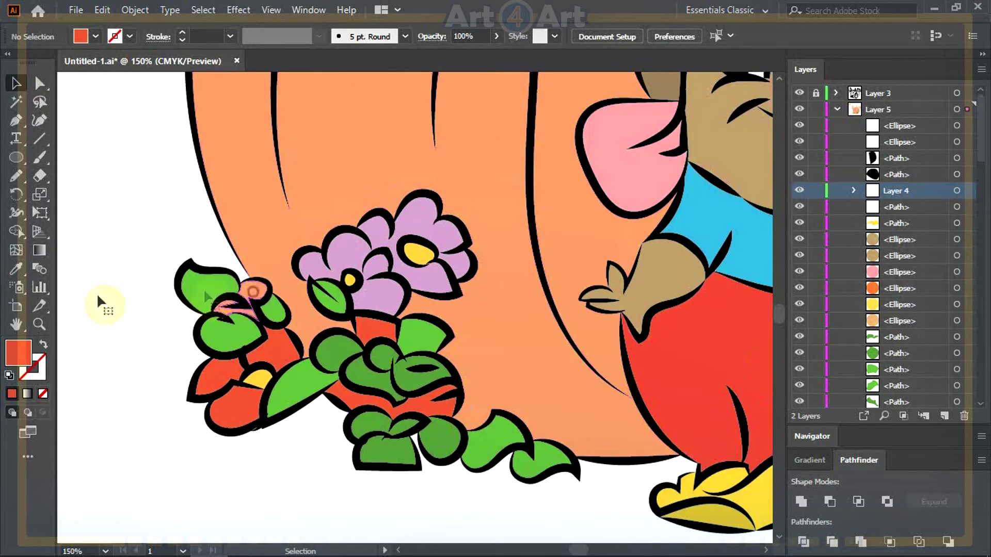
left_click(18, 356)
double_click(18, 356)
left_click(902, 167)
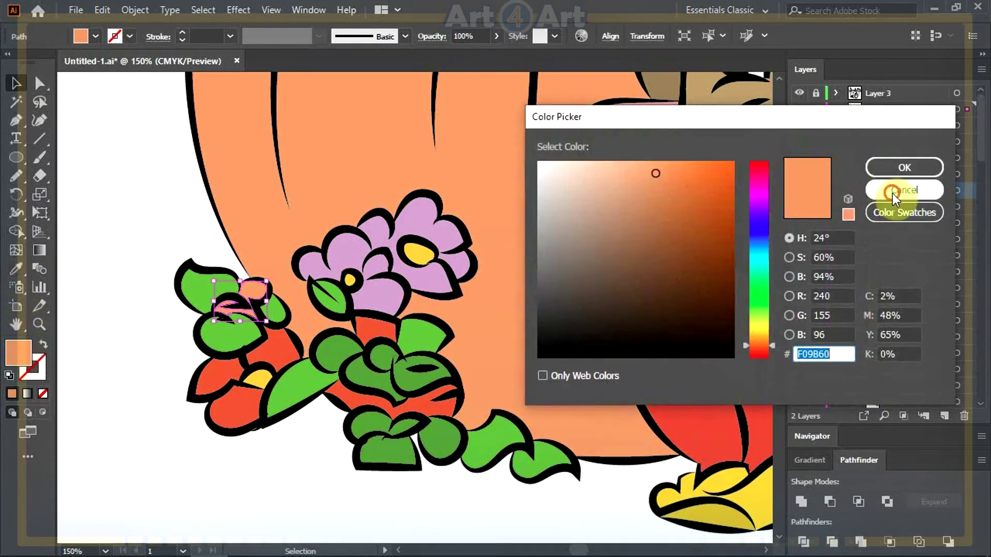
left_click(16, 268)
left_click(221, 331)
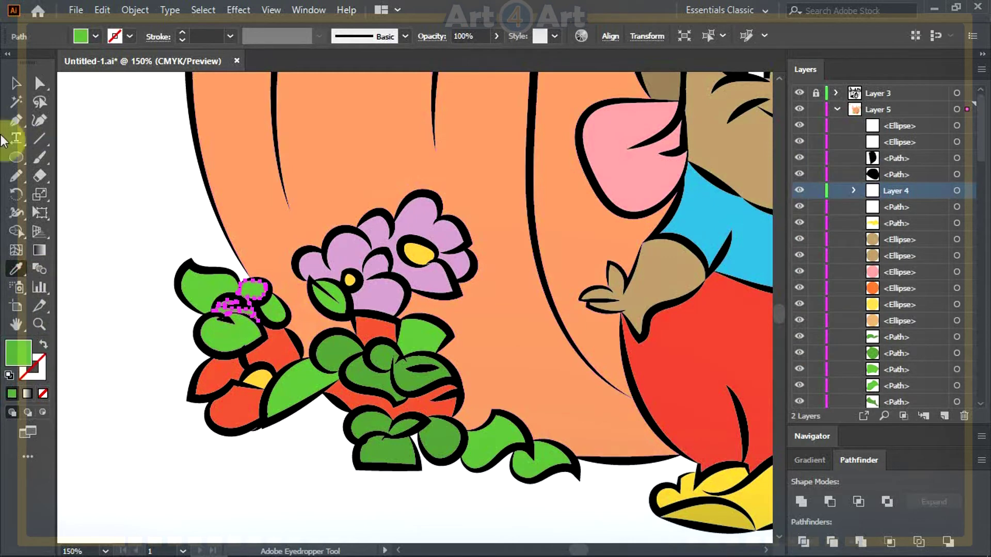
Darken the green fill of the small leaf pieces at the cluster's outer edge, and deselect them.
double_click(18, 354)
mouse_move(641, 261)
left_mouse_down()
mouse_move(686, 243)
mouse_move(683, 259)
left_mouse_up()
left_click(905, 166)
left_click(16, 83)
left_click(106, 149)
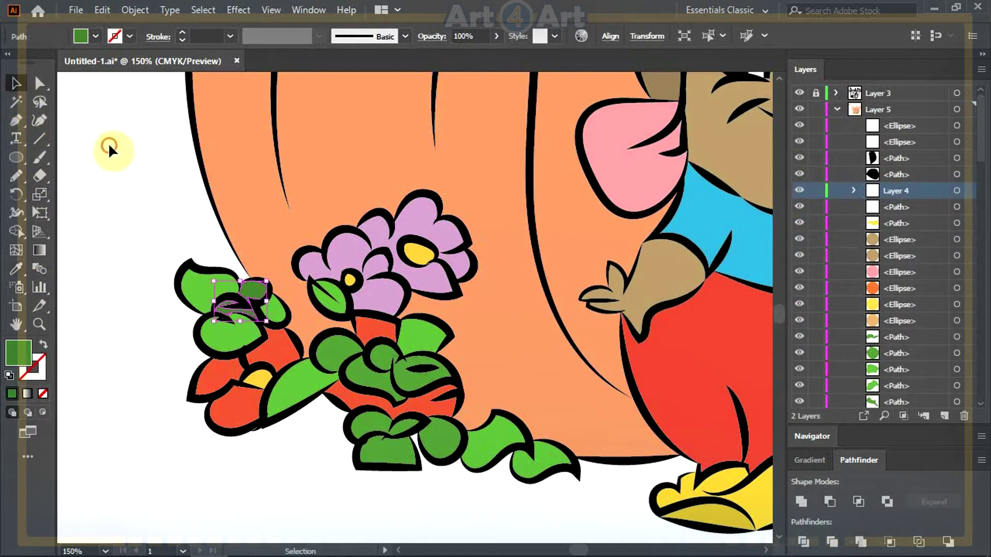
Select the main pumpkin body and change its fill to a darker brownish orange.
key("ctrl+minus")
key("ctrl+minus")
key("ctrl+minus")
key("ctrl+minus")
key("ctrl+plus")
key("ctrl+plus")
left_click_drag(371, 316, 562, 436)
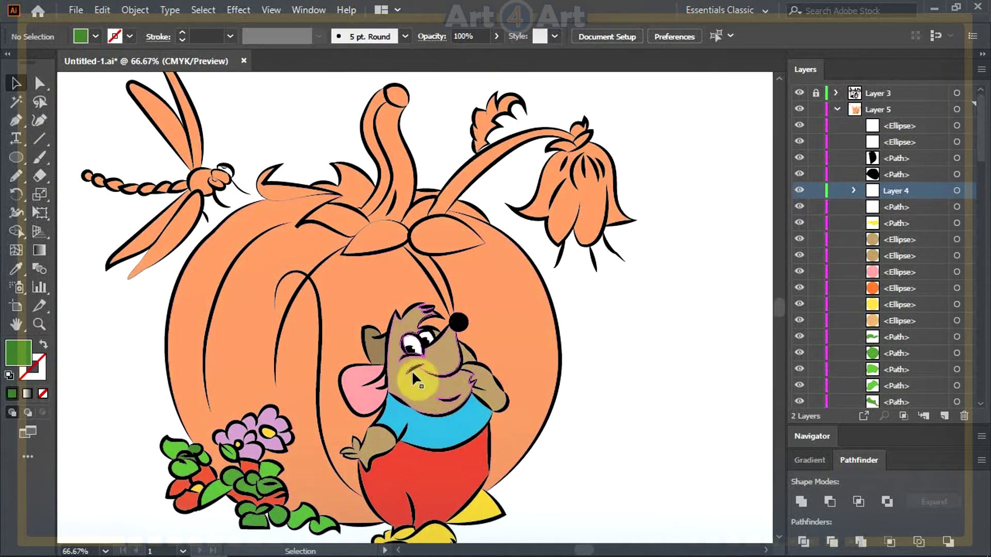
left_click(252, 324)
double_click(19, 353)
left_click(685, 202)
left_click(903, 167)
Copy the pumpkin body's dark orange fill with the Eyedropper to the pumpkin section behind the mouse.
left_click(522, 299)
left_click(16, 268)
left_click(266, 299)
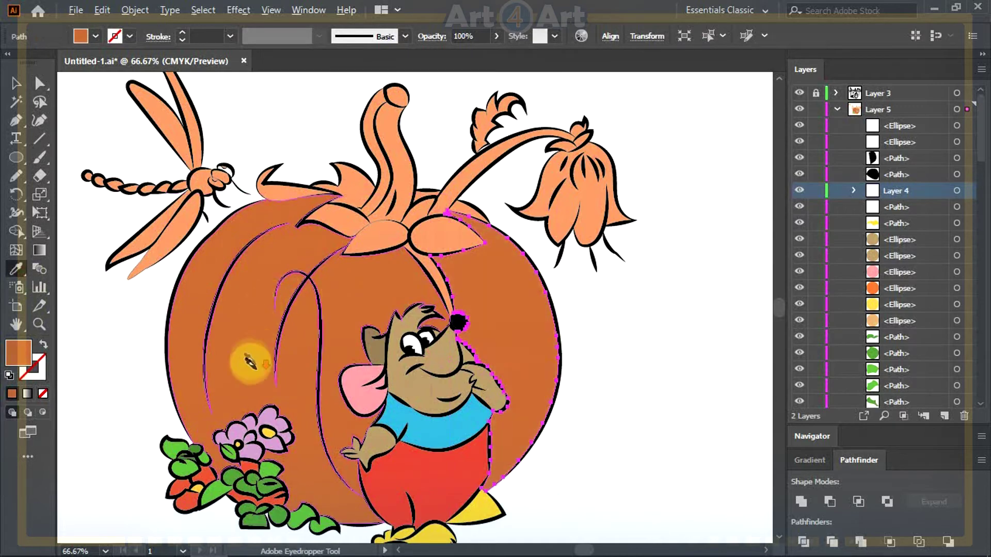
Select the two pointed leaves on top of the pumpkin and copy the bright green fill from the flower cluster to them.
key("ctrl+minus")
key("ctrl+minus")
key("ctrl+plus")
key("ctrl+plus")
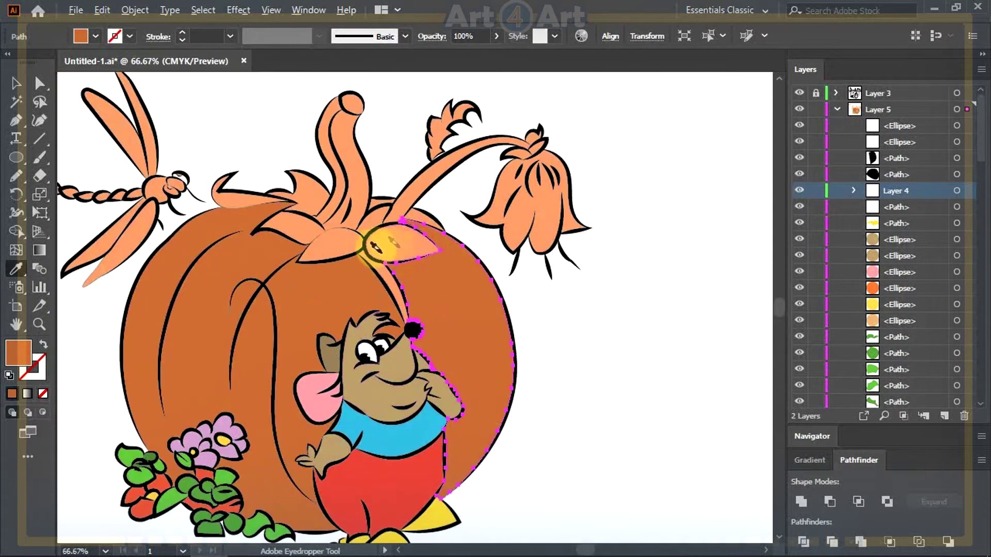
key("ctrl+plus")
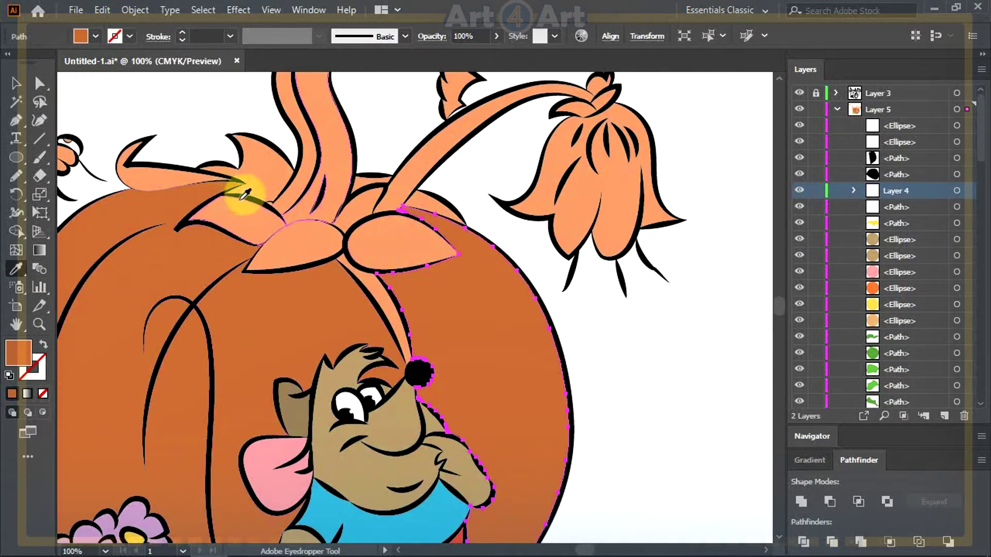
left_click(17, 84)
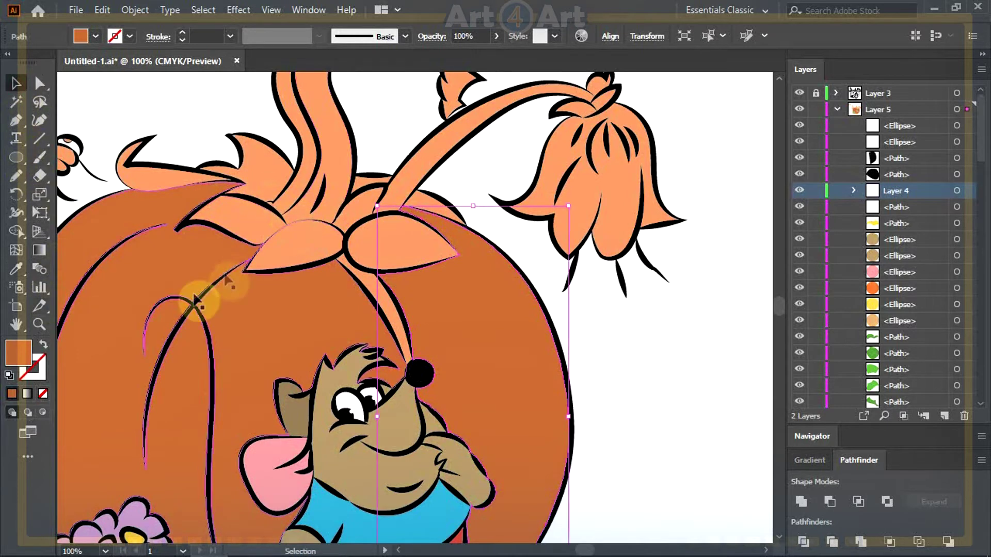
left_click(312, 236)
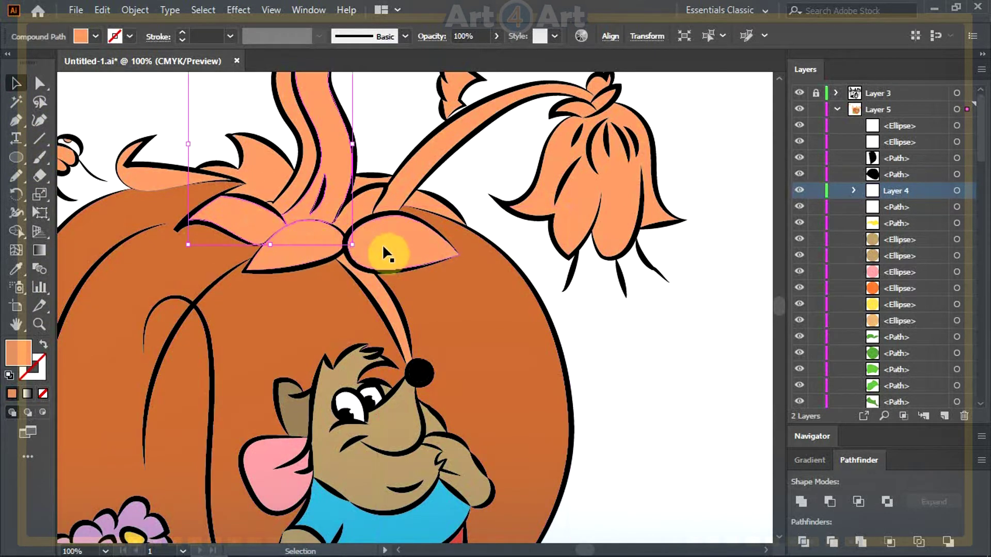
left_click(404, 248)
left_click(16, 268)
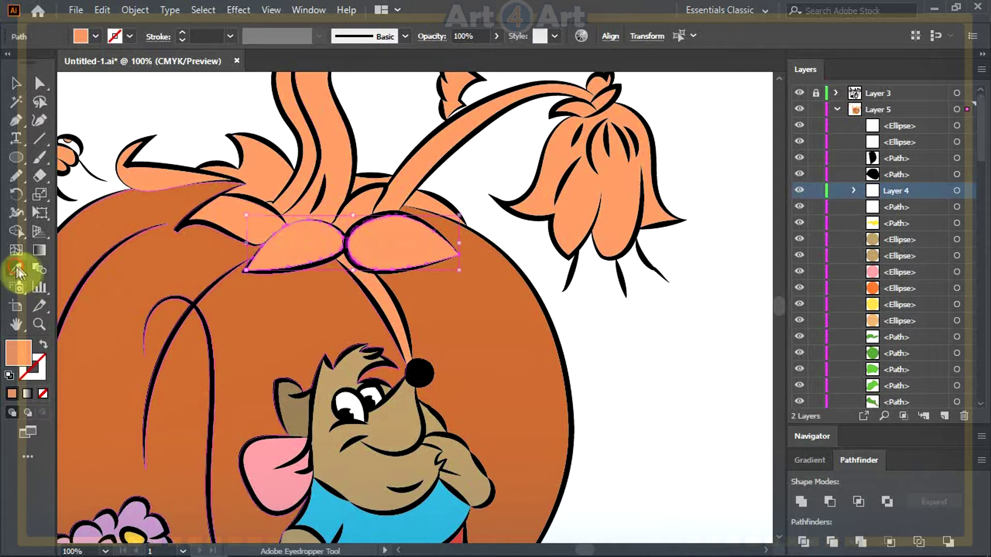
key("ctrl+minus")
key("ctrl+minus")
left_click(198, 426)
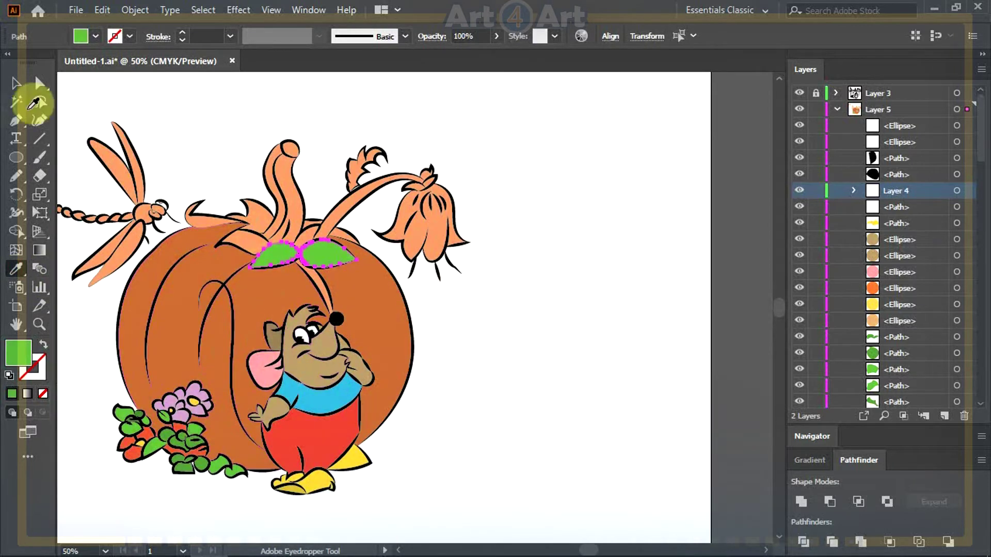
Replace the fill of the two pumpkin-top leaves with the darker green sampled from the flower cluster, and deselect them.
left_click(16, 85)
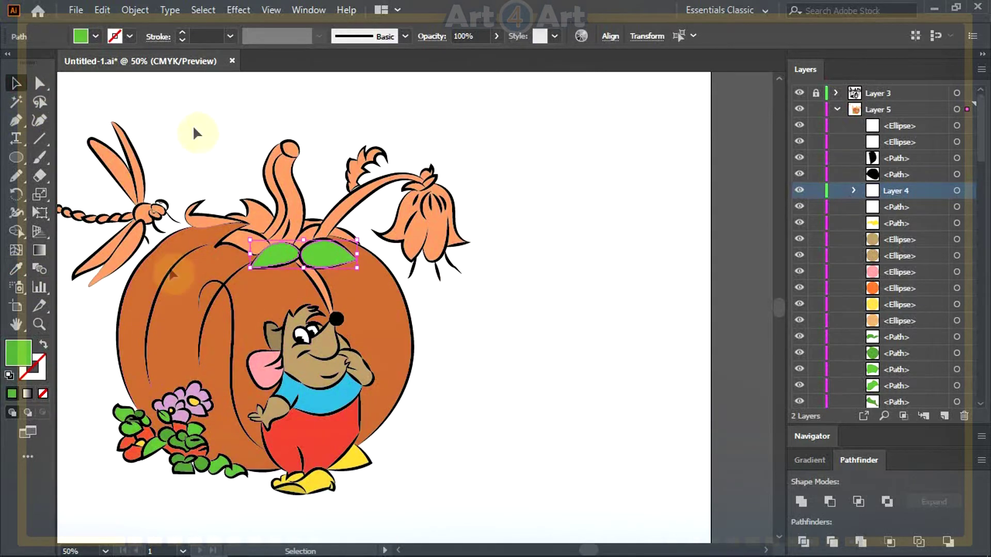
left_click(17, 265)
left_click(187, 466)
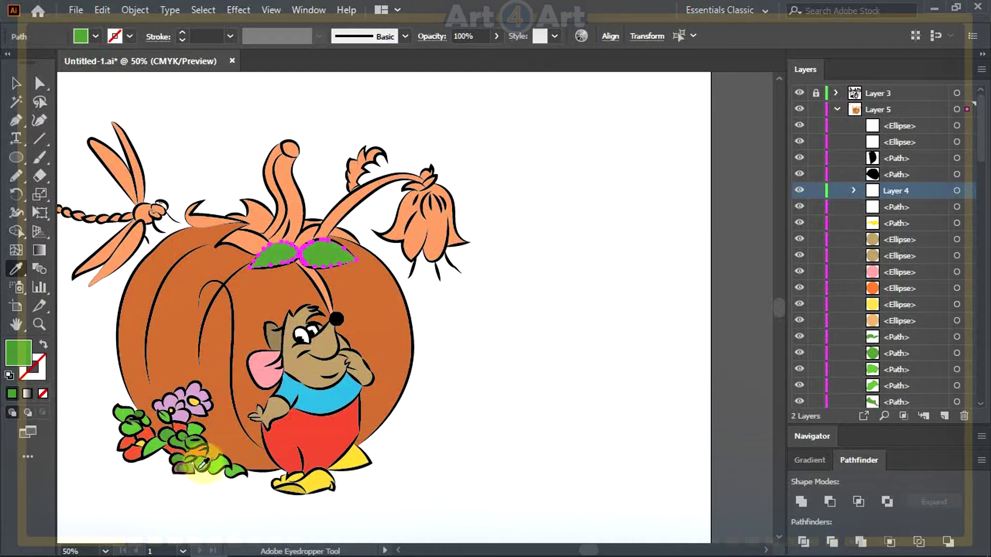
left_click(16, 83)
left_click(213, 103)
Select the round part of the dragonfly's body between the wings and fill it with medium blue.
scroll(316, 273, "down", 2)
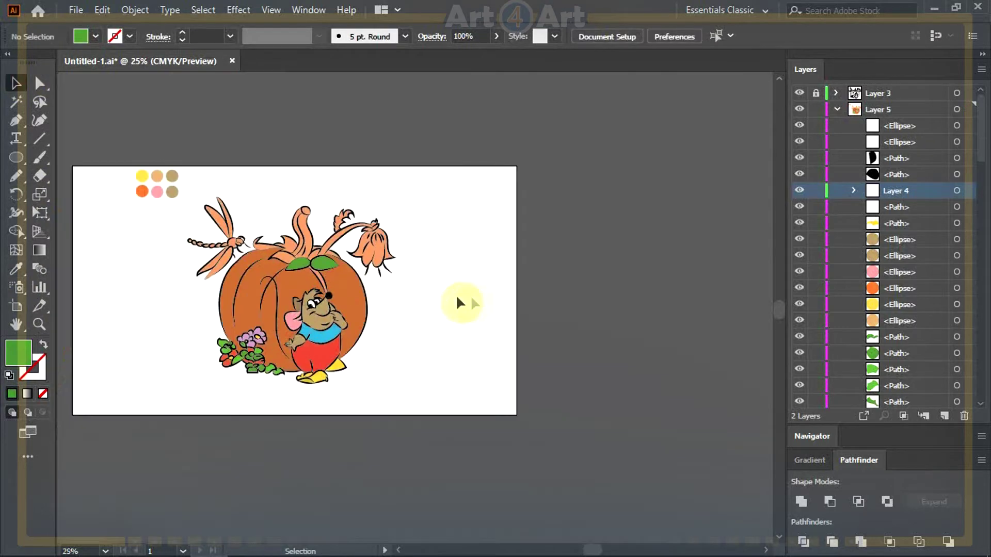
scroll(258, 281, "up", 3)
left_click_drag(233, 272, 296, 259)
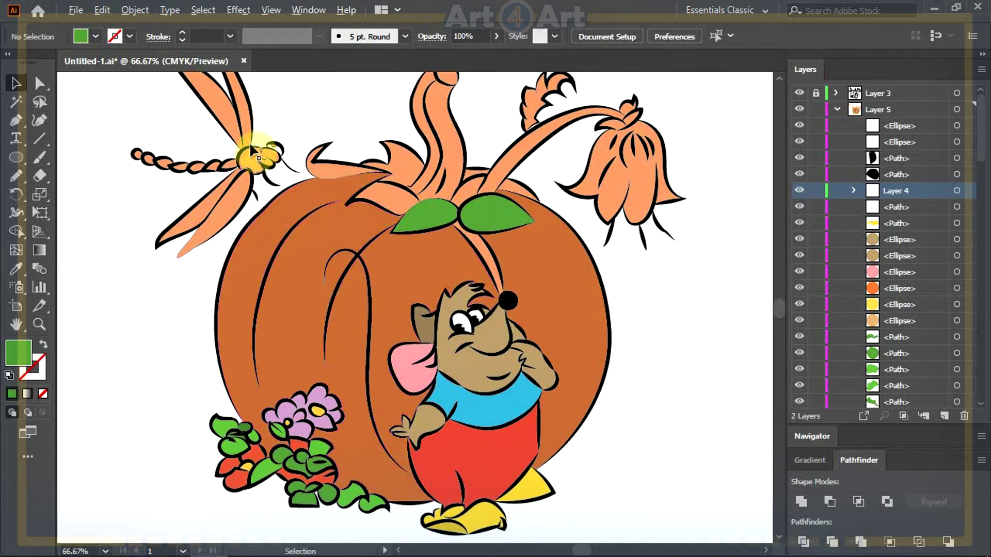
scroll(253, 158, "up", 3)
left_click(253, 170)
double_click(24, 344)
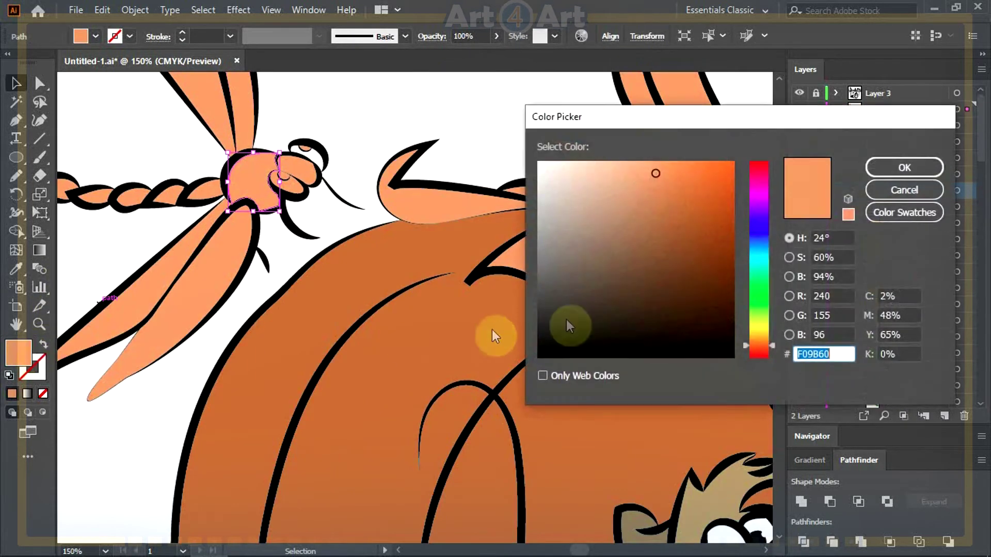
left_click_drag(761, 304, 770, 238)
left_click(713, 168)
left_click(698, 159)
key("Return")
Select the area of the dragonfly's head between the eyes and fill it with teal #21938D.
left_click(297, 171)
double_click(17, 354)
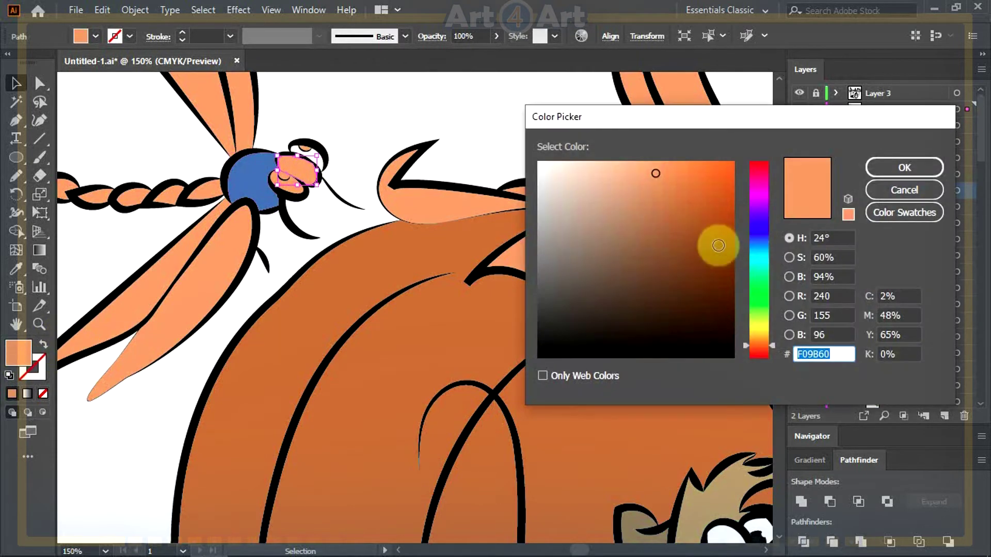
left_click(759, 260)
left_click(690, 241)
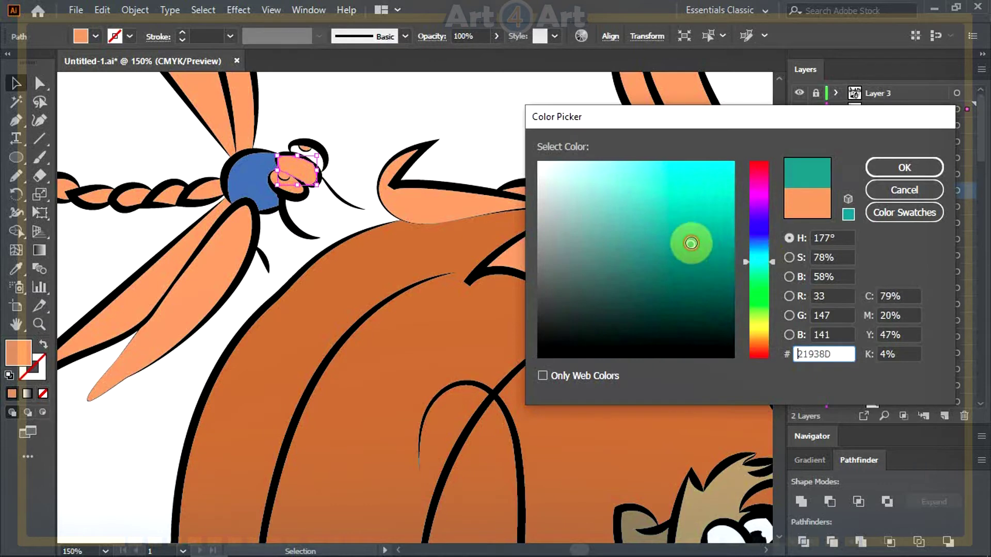
left_click(888, 168)
Set the dragonfly's front lower wing to 36% opacity and copy its appearance to the other wings with the Eyedropper.
left_click_drag(206, 224, 392, 266)
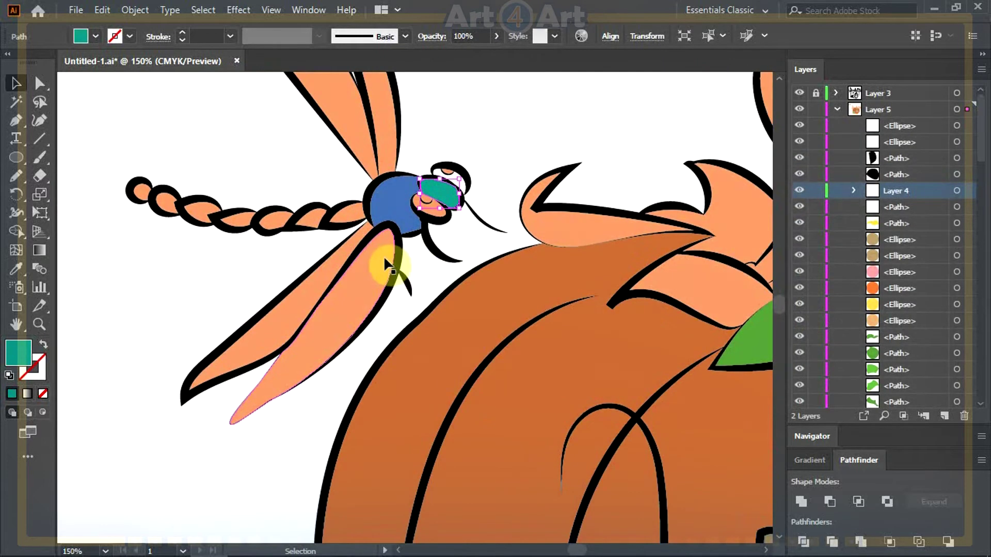
left_click(349, 281)
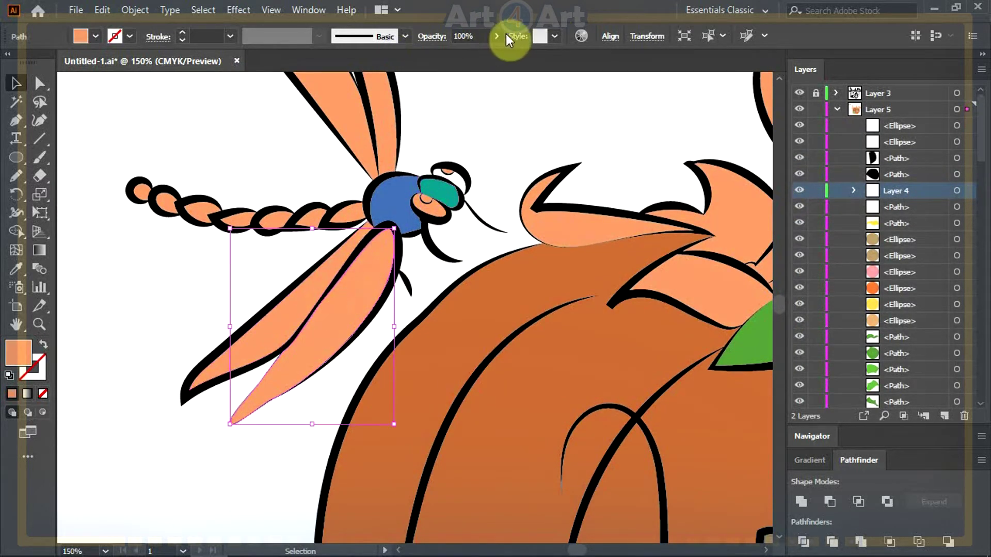
left_click_drag(468, 54, 463, 55)
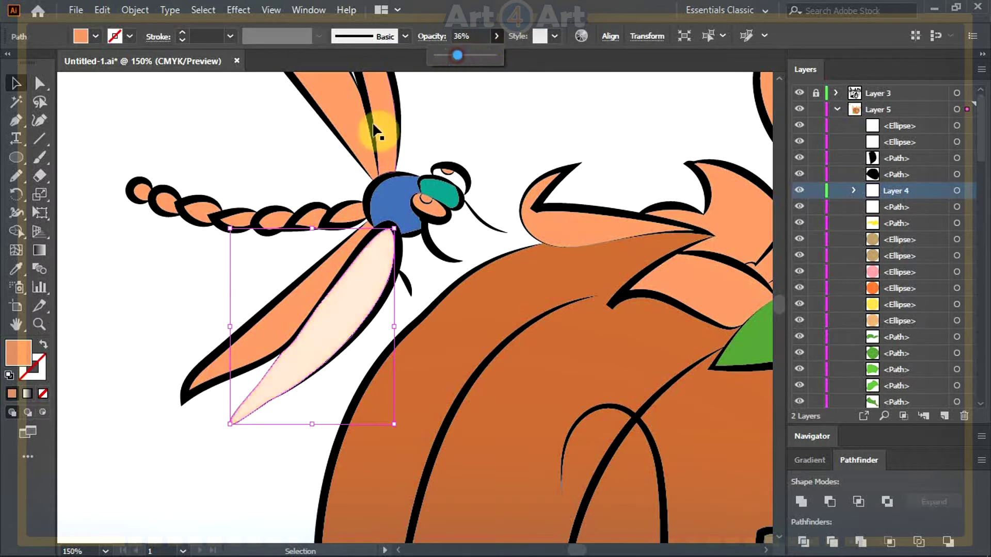
left_click(364, 96)
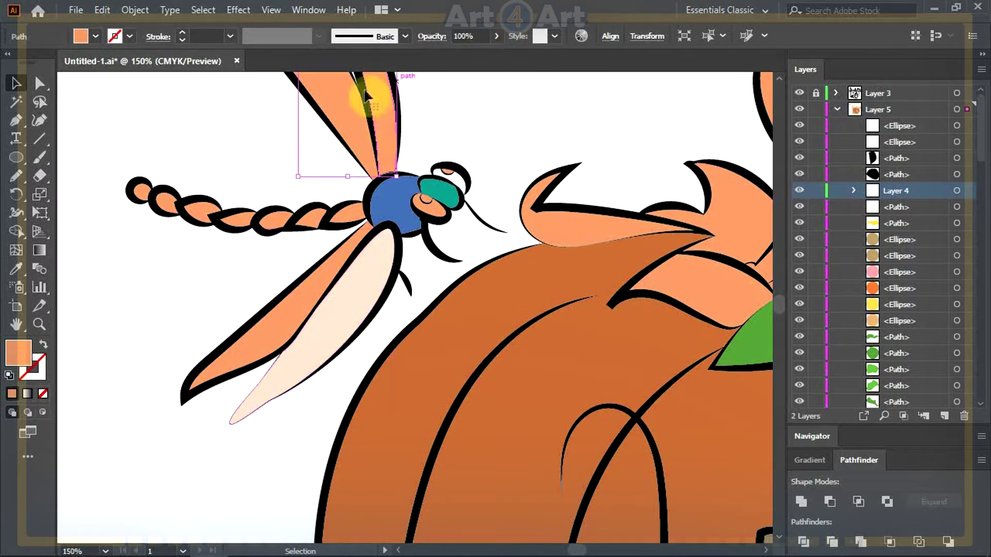
left_click(19, 269)
left_click(364, 294)
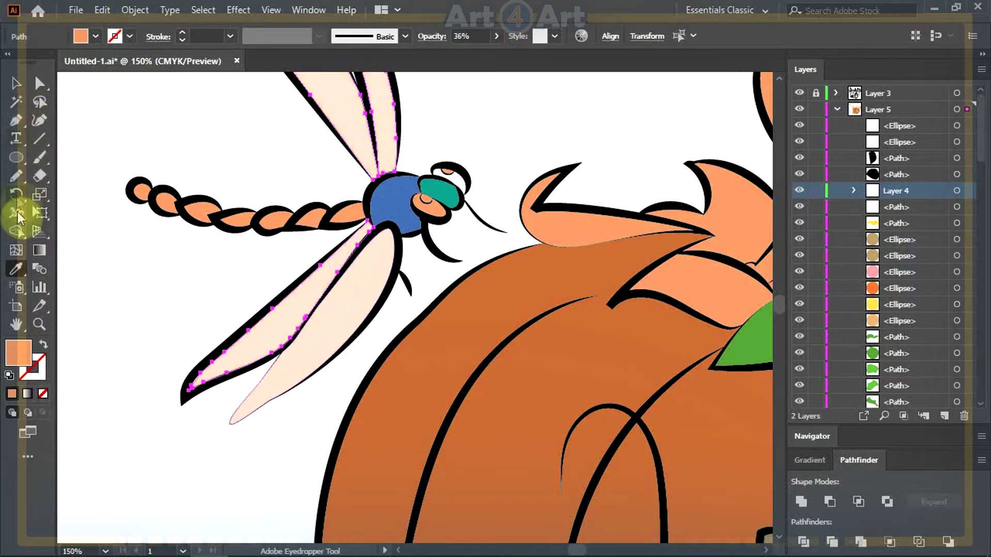
Select every other segment of the dragonfly's tail, including the tip, and copy the head's teal fill to them.
left_click(16, 83)
left_click(345, 220)
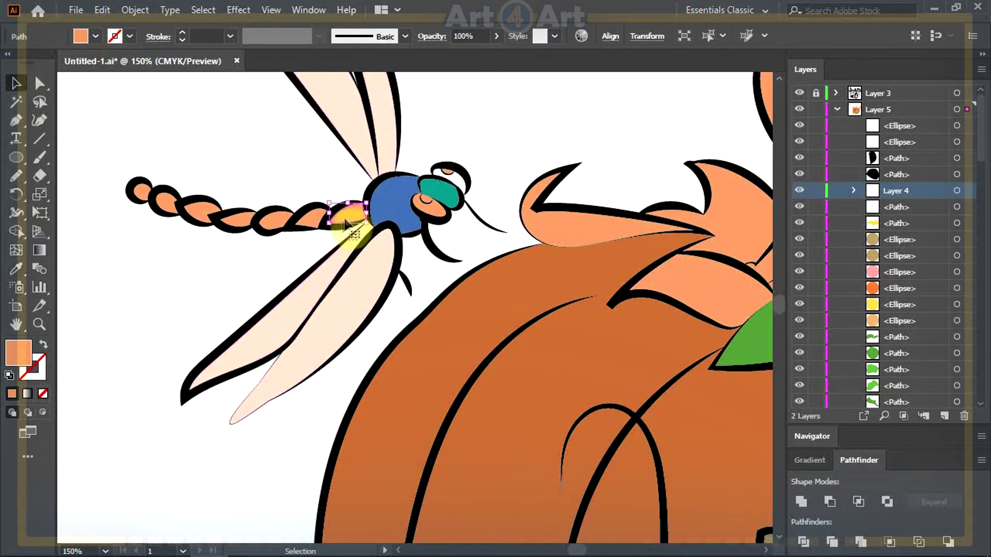
left_click(277, 223, "shift")
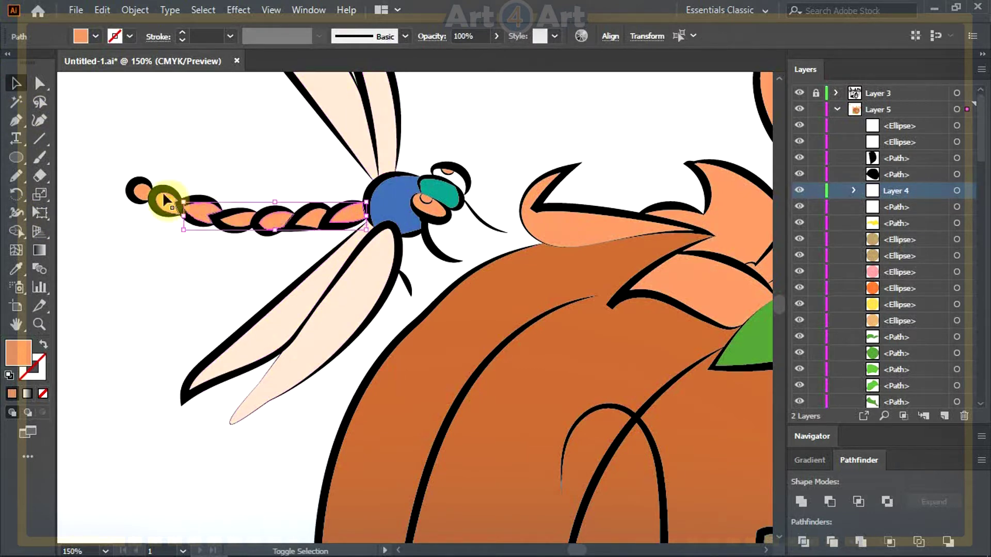
left_click(141, 197, "shift")
left_click(16, 268)
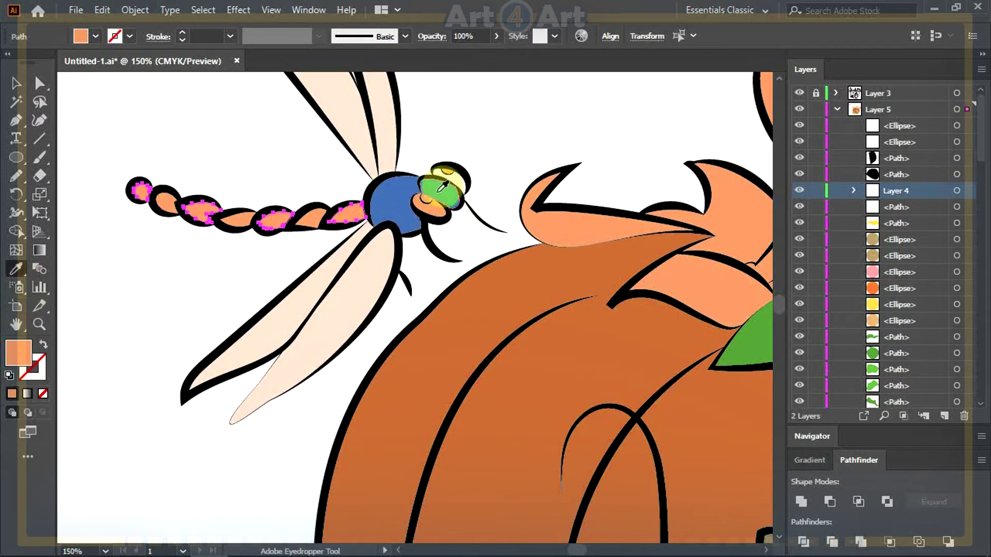
left_click(434, 186)
Copy the blue fill of the dragonfly's round body to the remaining orange tail segments and deselect them.
left_click(16, 83)
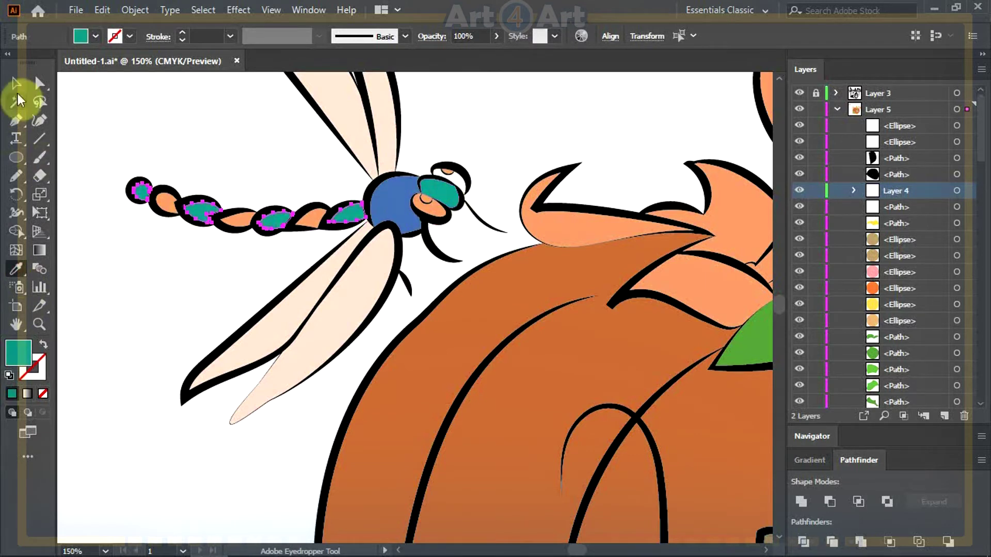
left_click(240, 220, "shift")
left_click(313, 221, "shift")
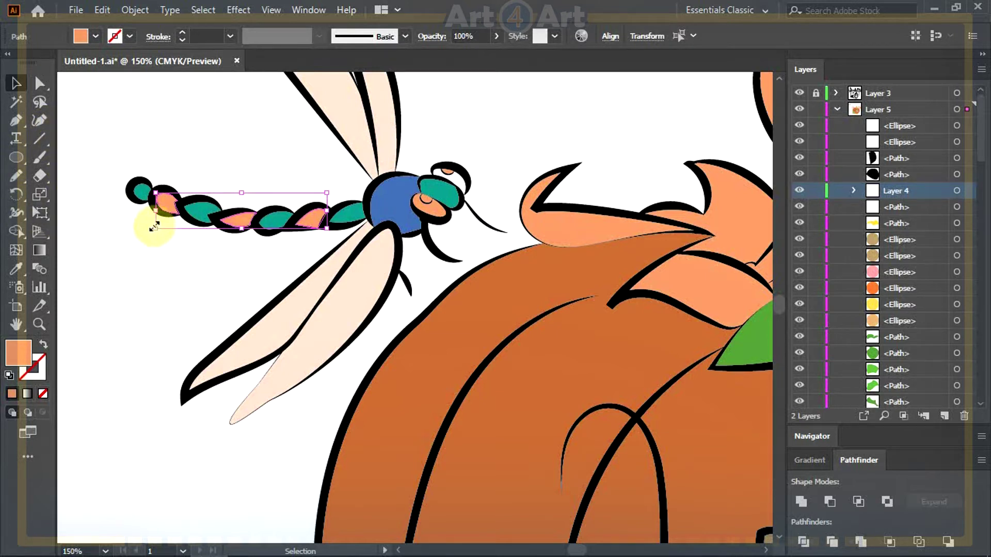
left_click(16, 269)
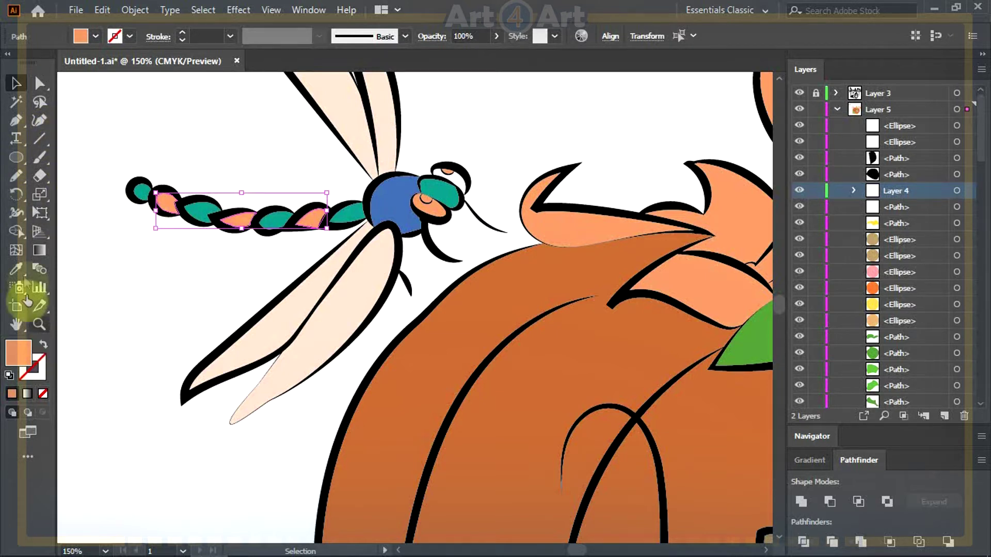
left_click(395, 203)
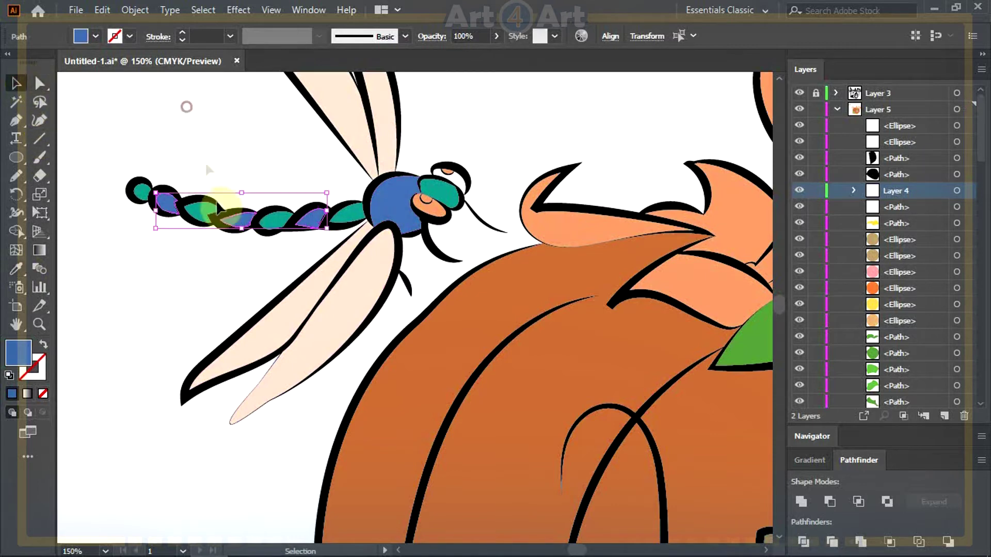
left_click(186, 107)
Delete the orange fill shape covering the white of the dragonfly's lower eye.
scroll(221, 235, "down", 5)
scroll(172, 241, "up", 2)
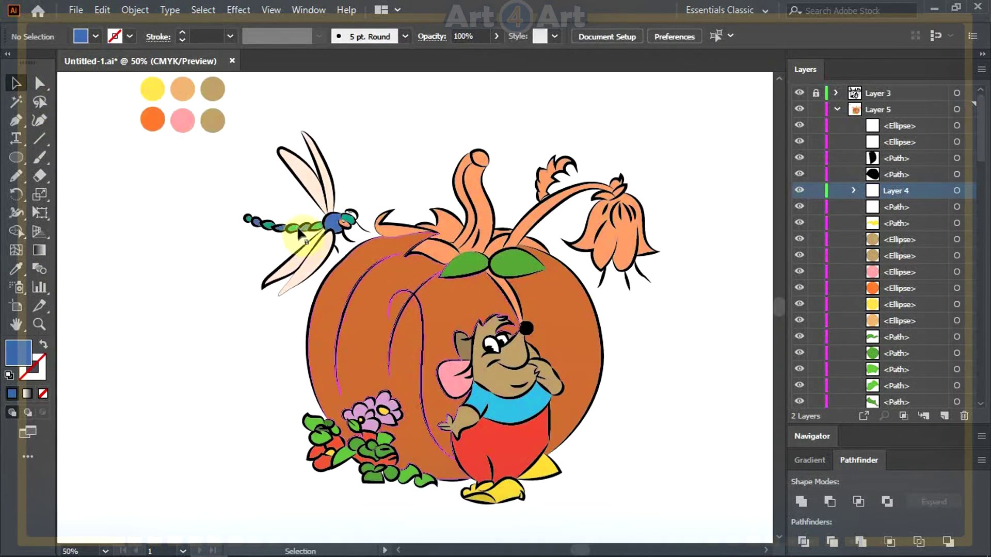
scroll(355, 219, "up", 1)
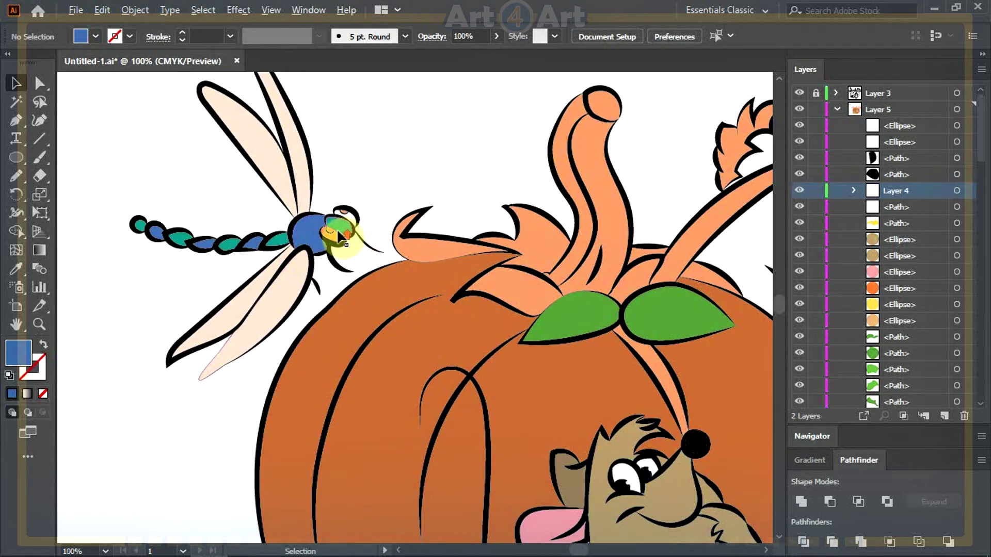
scroll(337, 228, "up", 5)
left_click(339, 248)
key("Delete")
Fill both pupils of the dragonfly's eyes with black and deselect them.
left_click(295, 219)
double_click(19, 354)
left_click(598, 337)
left_click(903, 167)
left_click(387, 108)
double_click(26, 358)
left_click(592, 347)
left_click(904, 167)
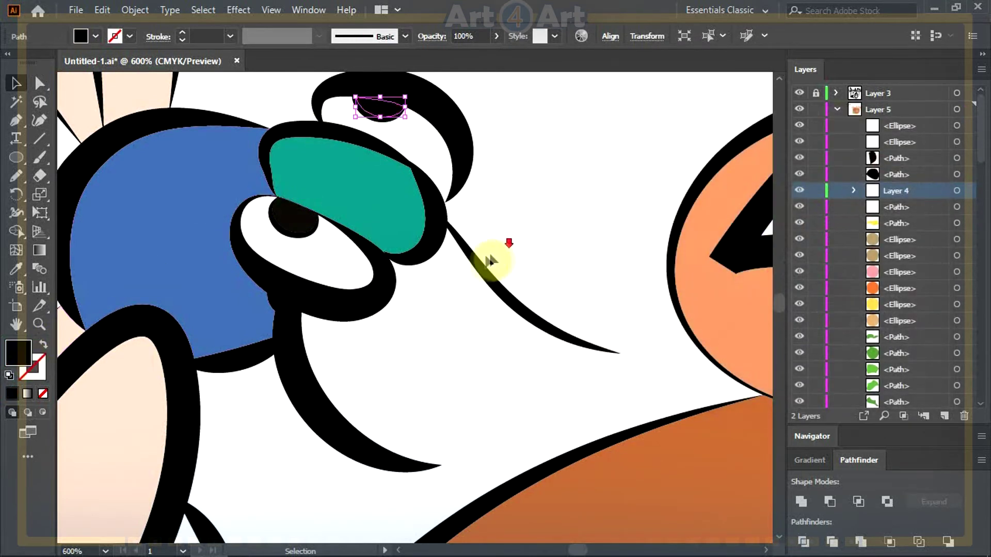
scroll(489, 261, "down", 3)
left_click(471, 259)
Replace the pumpkin body's dark orange fill with the light orange sampled from the curled leaf above it.
scroll(469, 258, "down", 5)
left_click_drag(537, 315, 470, 302)
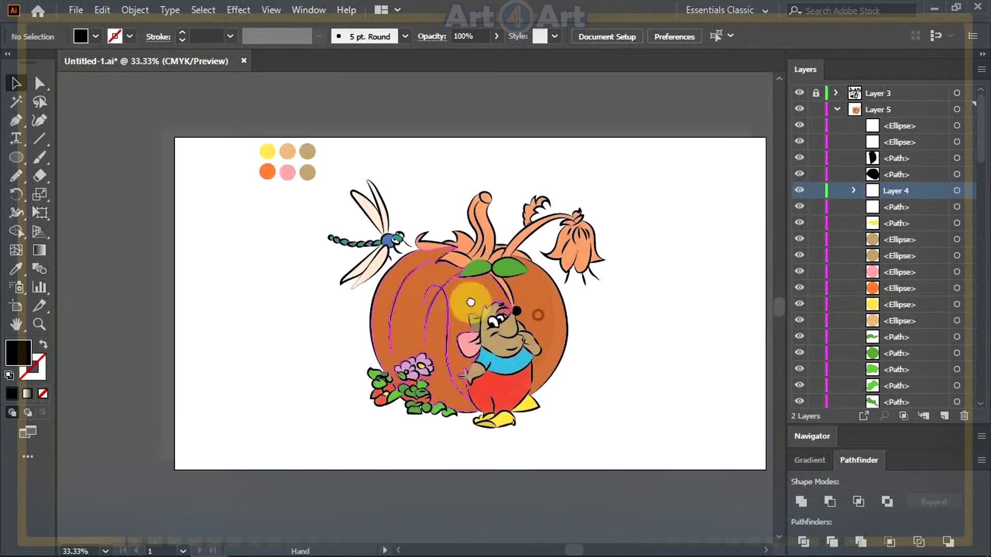
scroll(564, 320, "up", 2)
left_click_drag(509, 280, 597, 348)
left_click(433, 181)
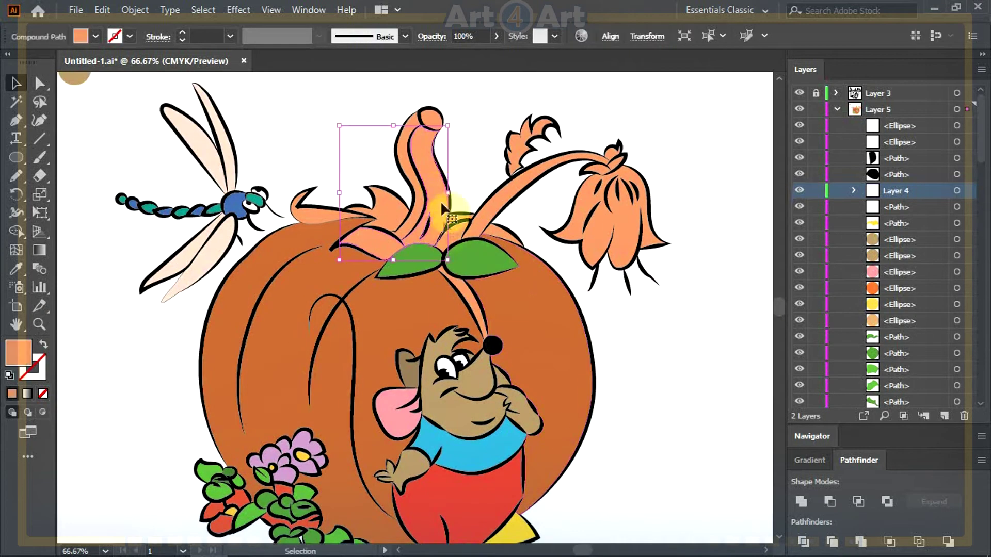
scroll(441, 200, "up", 1)
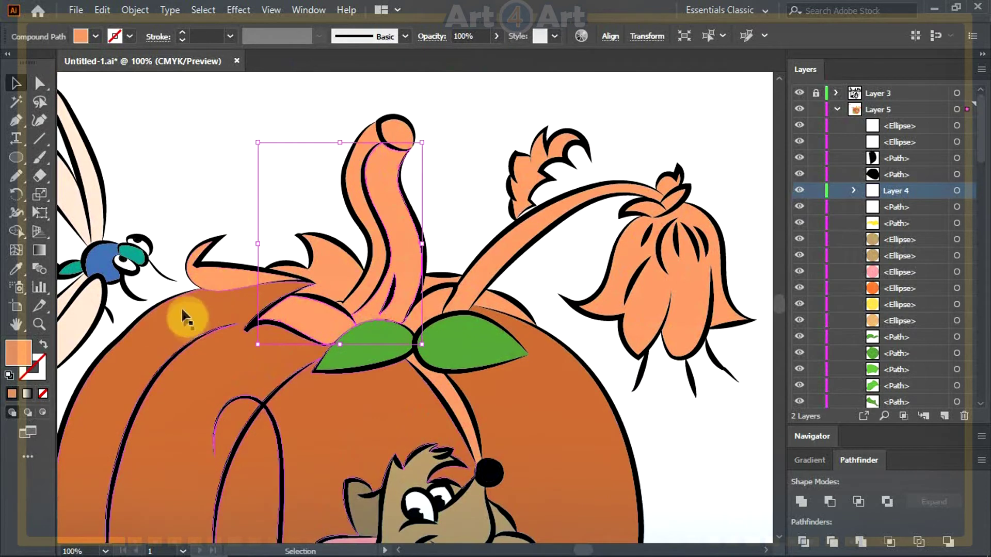
left_click(108, 344)
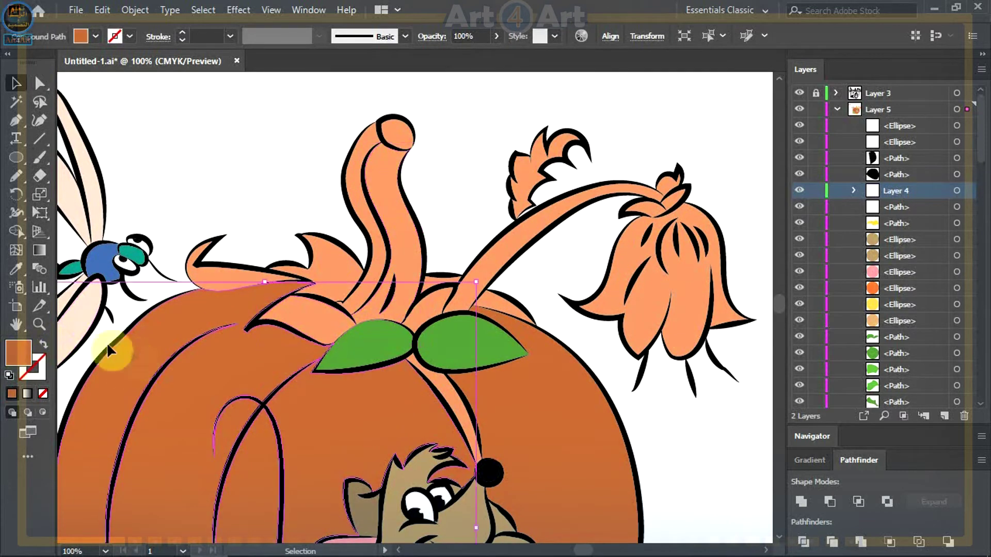
left_click(16, 268)
left_click(266, 289)
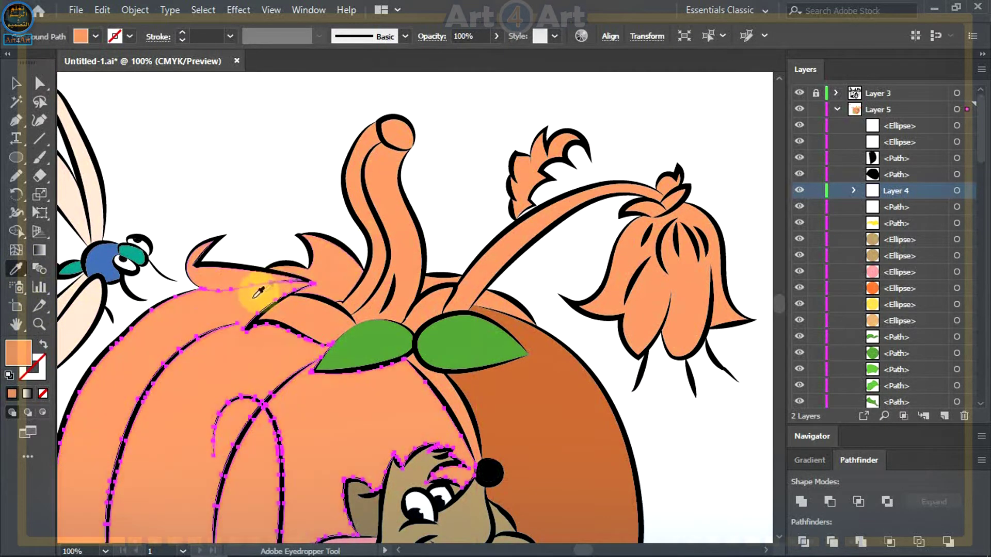
Copy the light orange fill from the pumpkin's stalk to the dark orange pumpkin section behind the mouse.
left_click(15, 83)
left_click(600, 410)
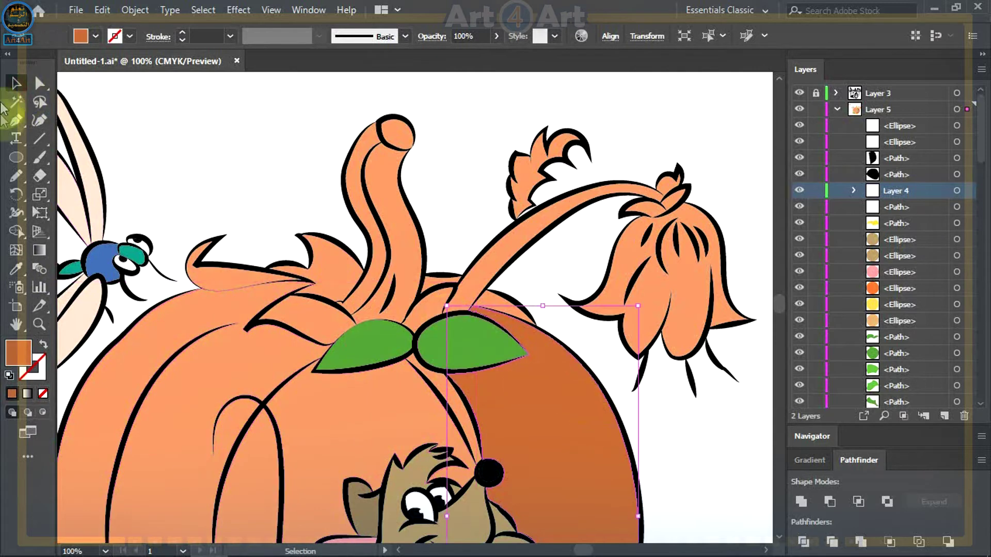
left_click(16, 268)
left_click(401, 232)
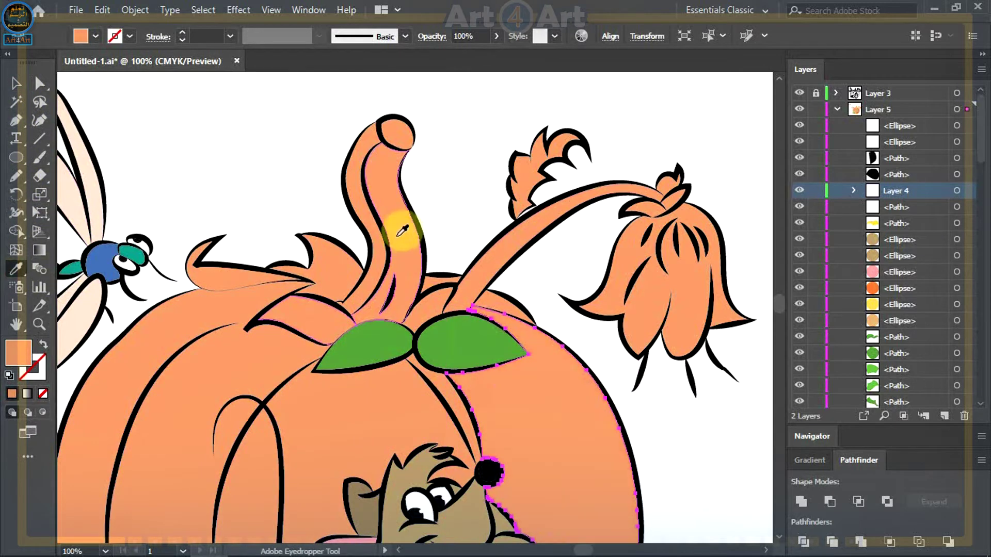
Select the curved stem of the drooping flower and fill it with dark green #416D03.
left_click(15, 83)
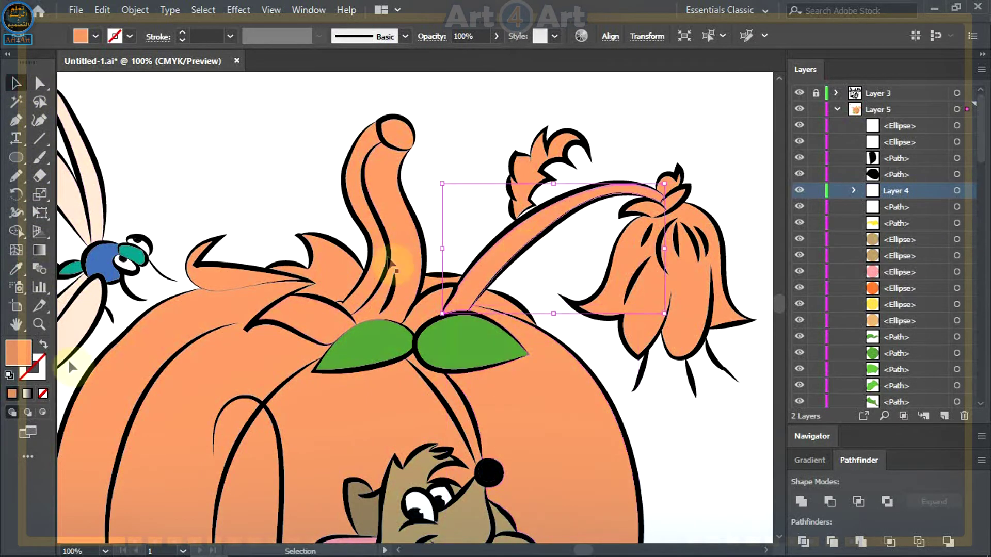
double_click(20, 353)
left_click_drag(759, 343, 764, 313)
mouse_move(724, 258)
left_mouse_down()
mouse_move(729, 248)
mouse_move(728, 273)
left_mouse_up()
left_click(884, 166)
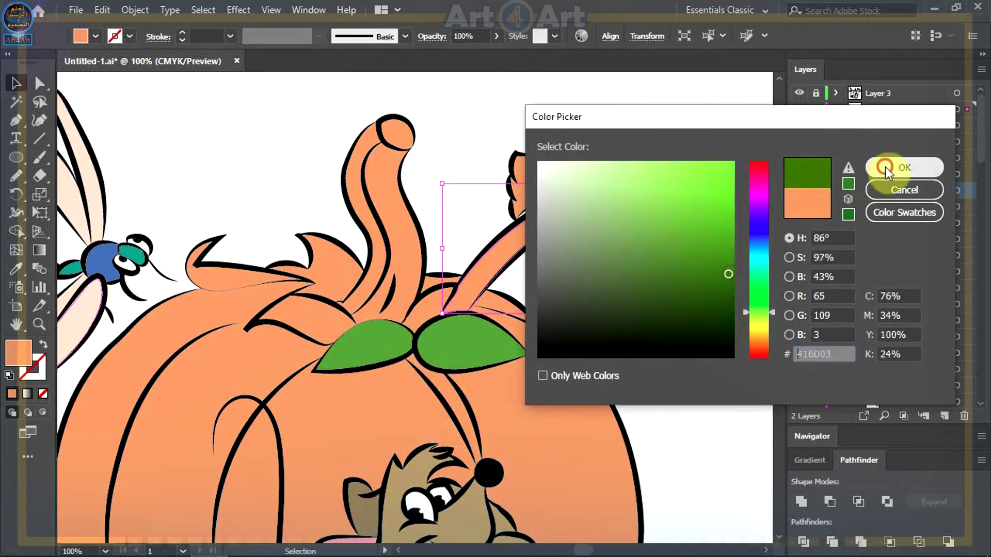
Copy the green fill of the pumpkin-top leaf to the jagged leaf on the flower's stem.
left_click(522, 167)
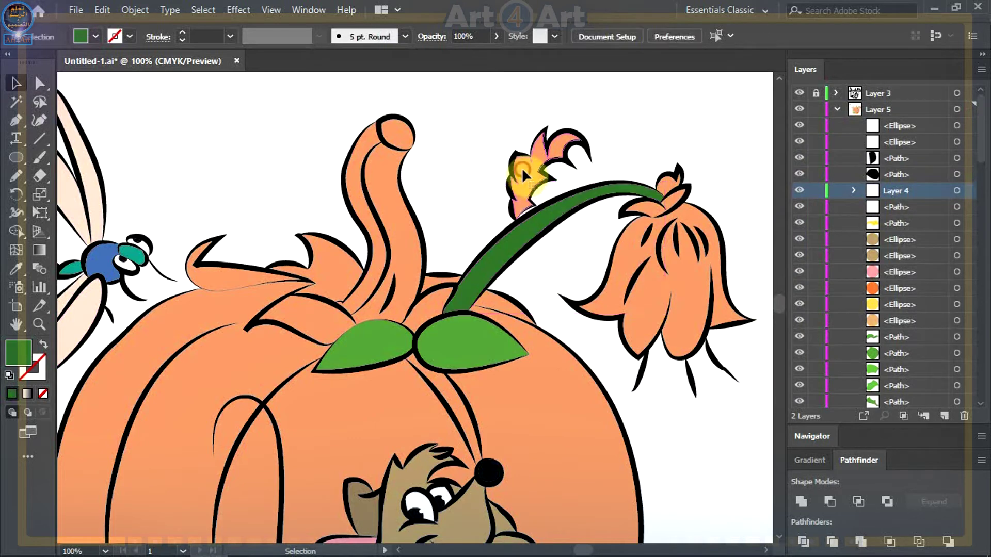
left_click(16, 269)
left_click(364, 336)
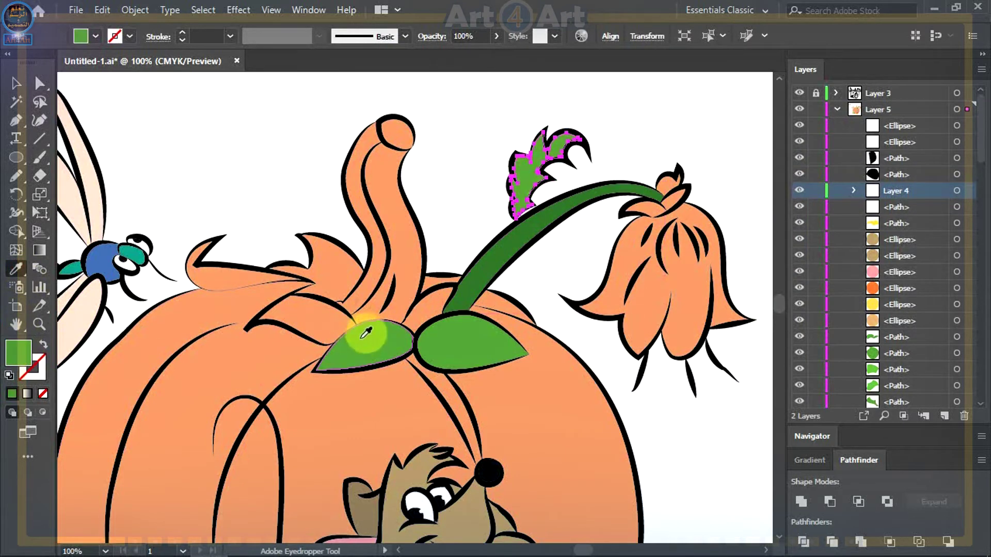
Select the leaf parts on both sides behind the pumpkin's stalk and copy the pumpkin-top leaf's green fill to them.
left_click(342, 265)
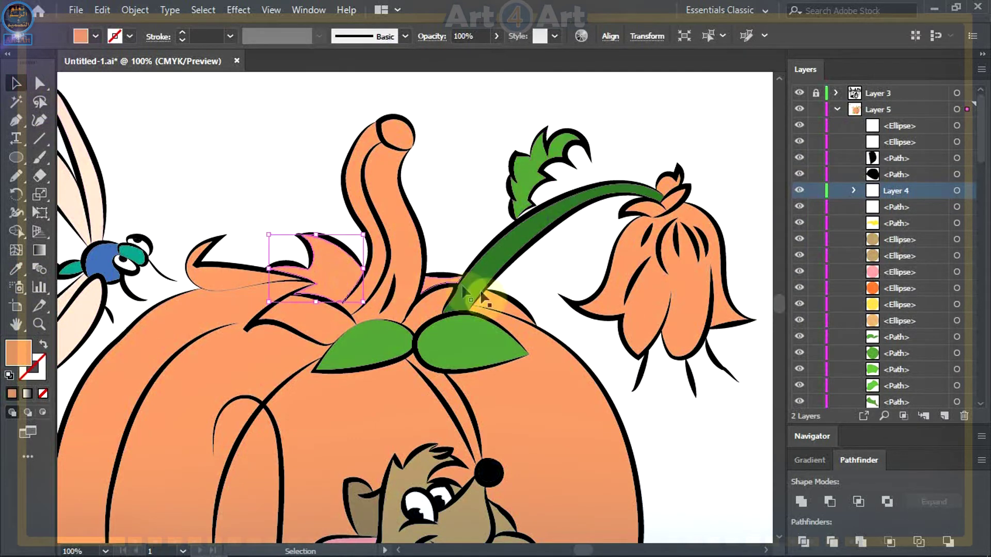
left_click(434, 290, "shift")
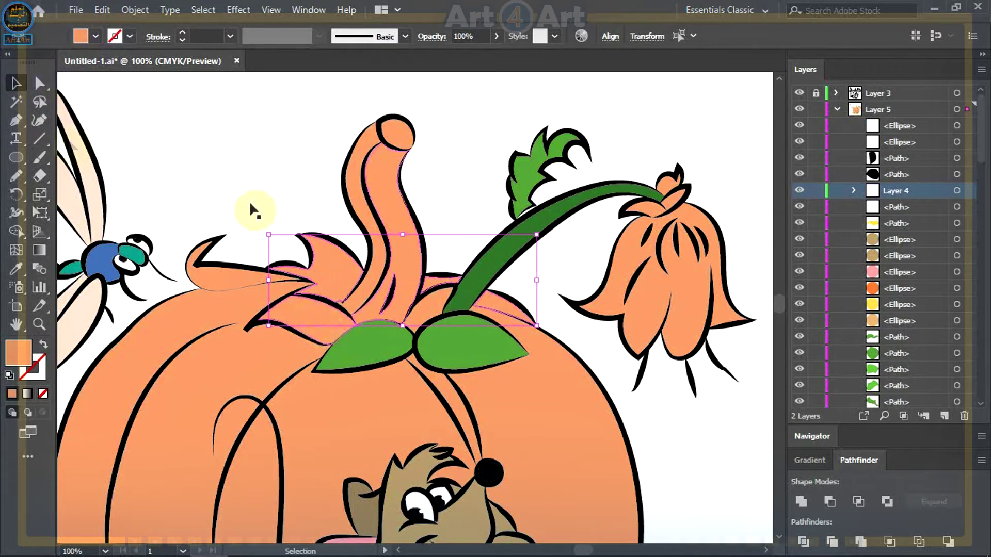
left_click(16, 269)
left_click(383, 352)
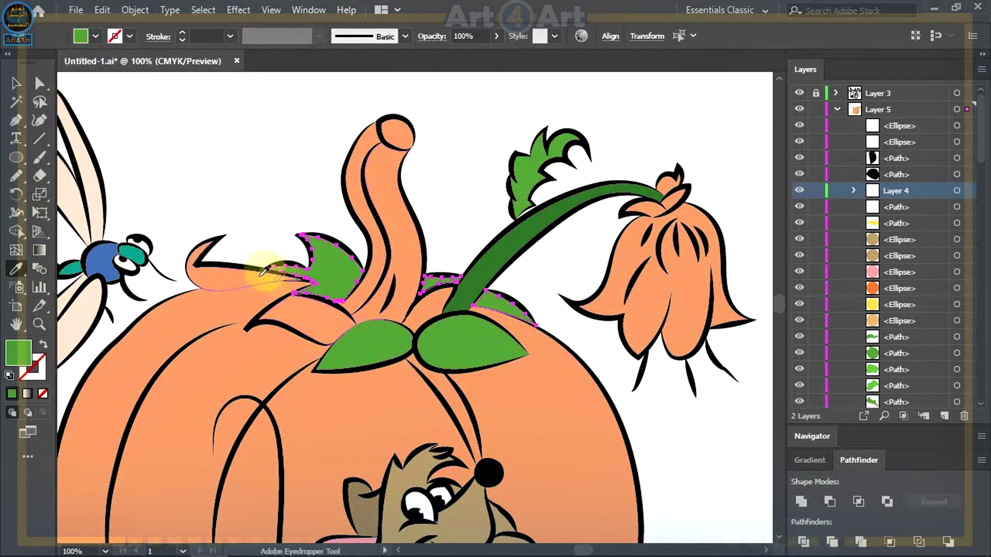
Copy the pumpkin-top leaf's green fill to the long curled leaf nearest the dragonfly and deselect it.
left_click(16, 82)
left_click(254, 276)
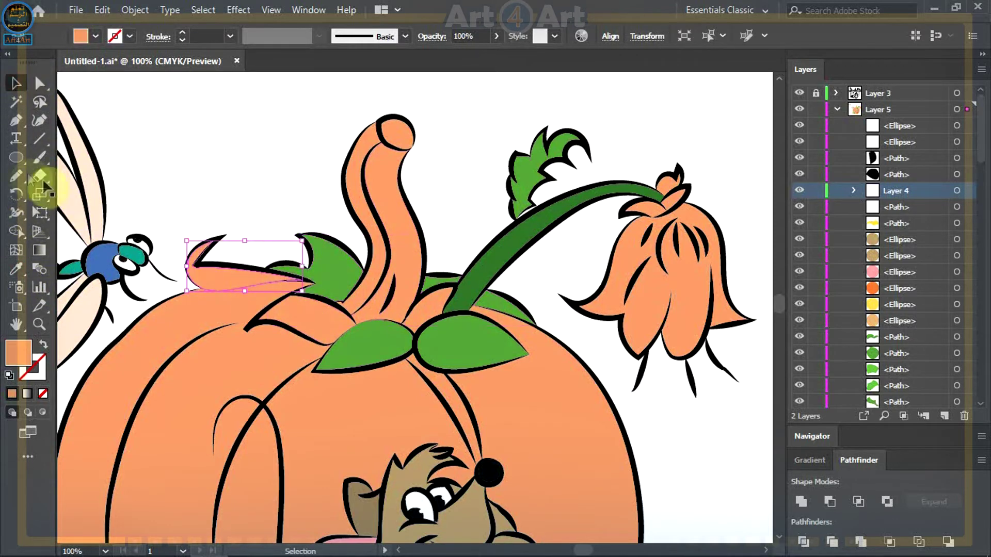
left_click(16, 268)
left_click(392, 342)
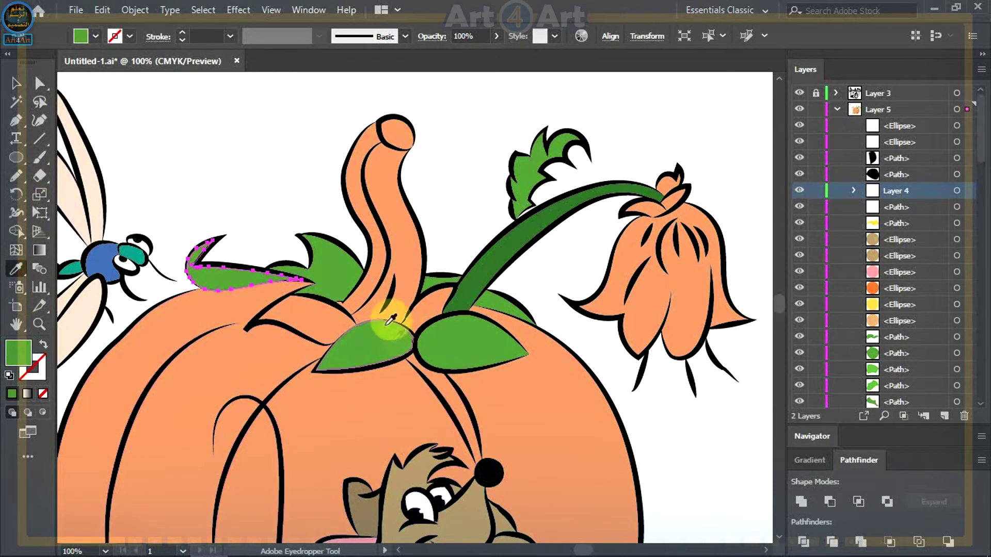
left_click(197, 106)
Select the petals of the drooping flower and fill them with bright red.
scroll(214, 161, "down", 3)
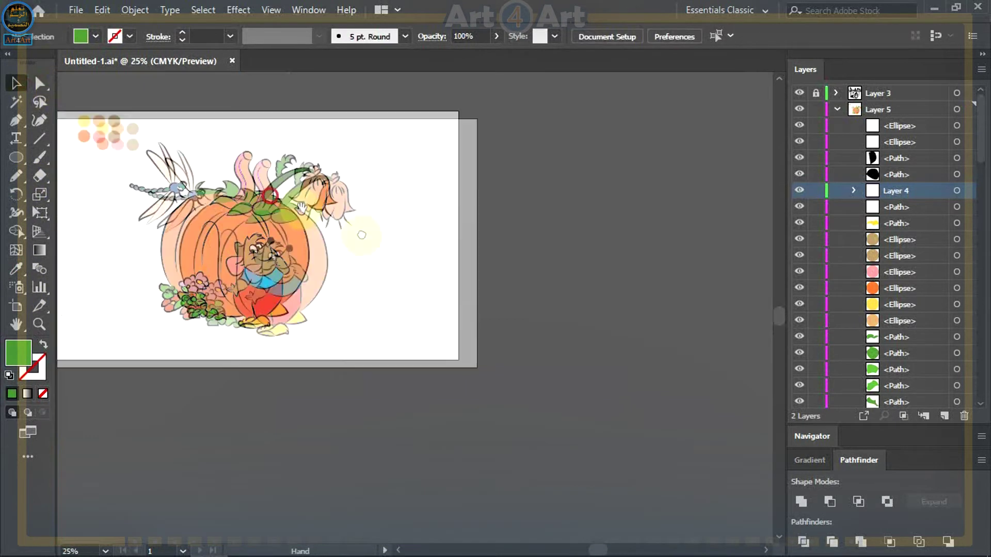
scroll(410, 257, "up", 2)
left_click(517, 240)
scroll(517, 241, "up", 3)
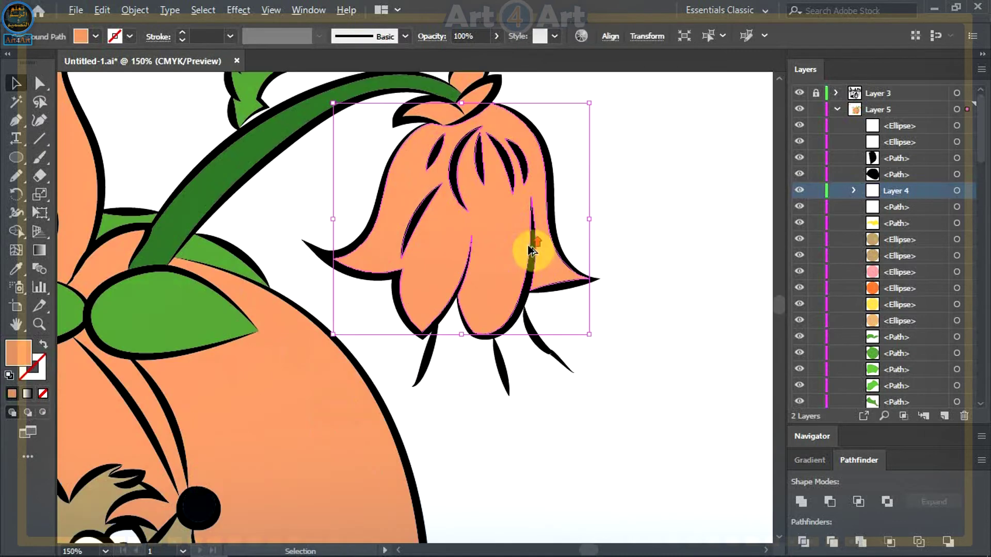
scroll(491, 212, "up", 2)
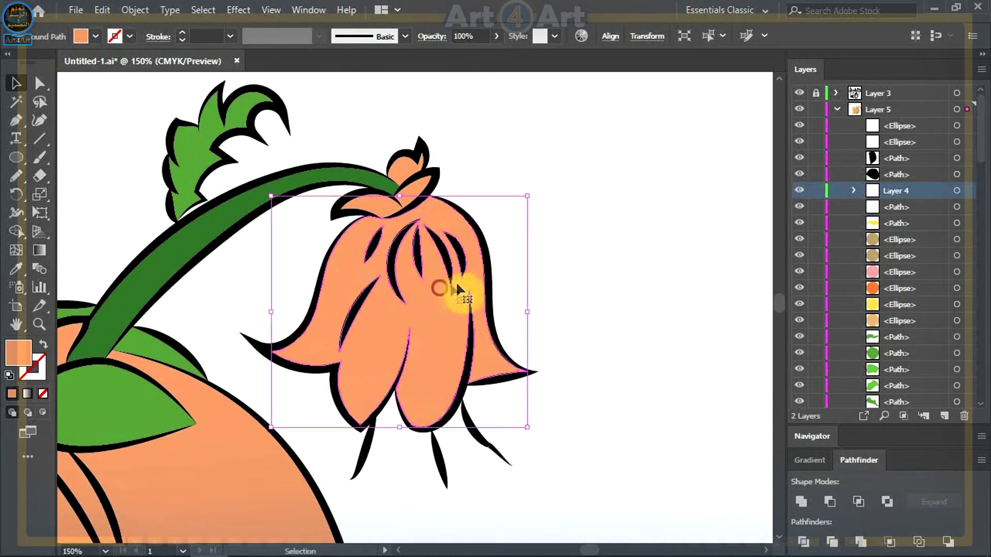
double_click(17, 348)
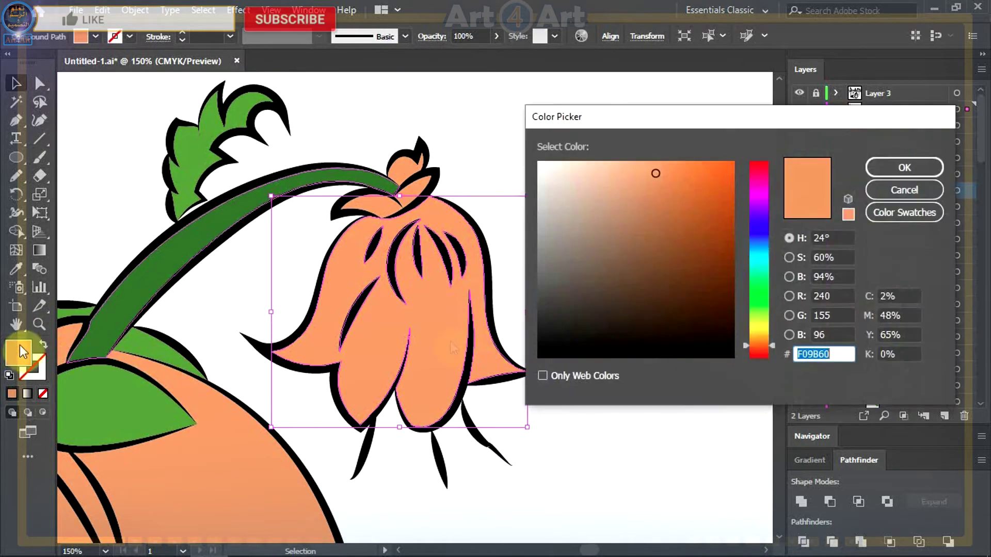
left_click_drag(769, 334, 763, 352)
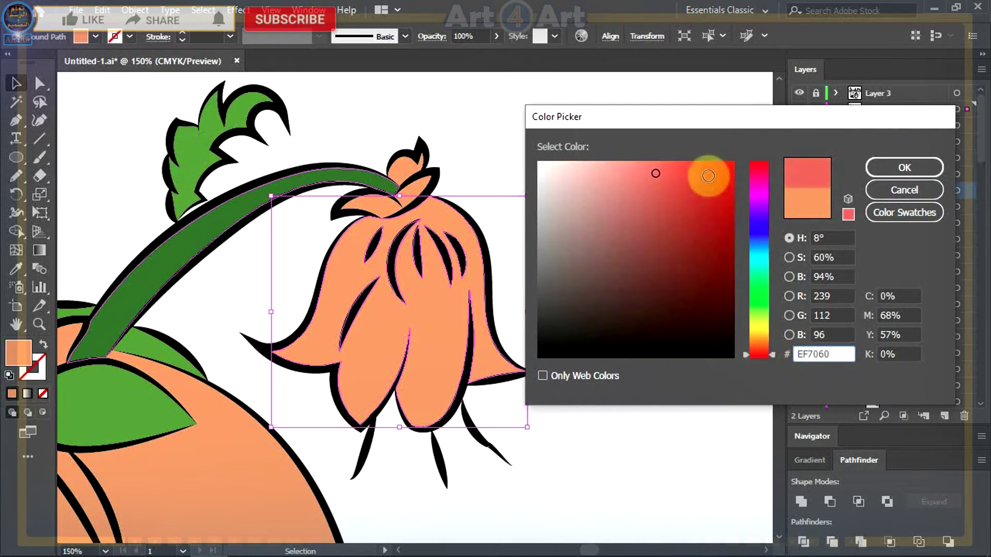
left_click_drag(707, 172, 709, 161)
left_click(904, 167)
Select the small leaves at the top of the drooping flower, copy the jagged leaf's green fill to them and deselect.
left_click(405, 164)
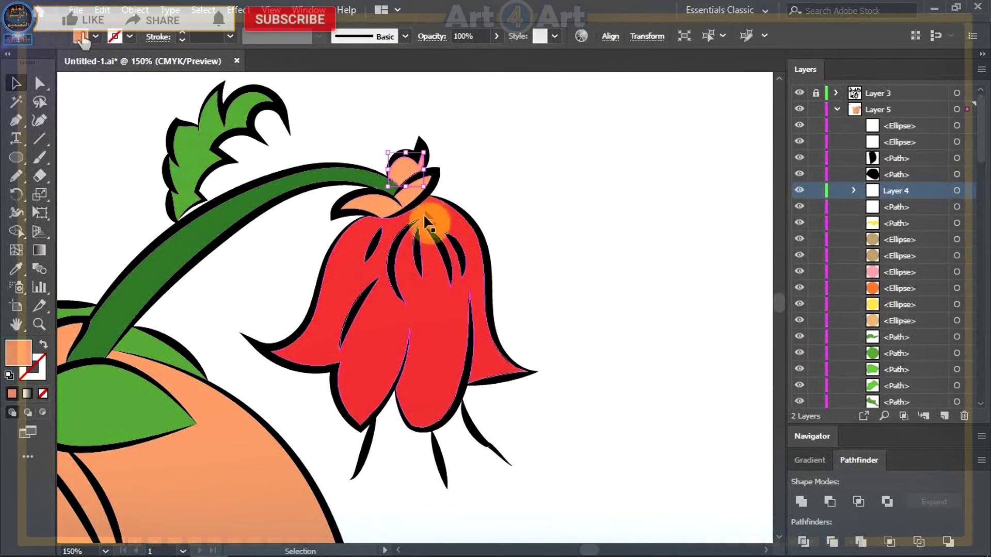
left_click(379, 208, "shift")
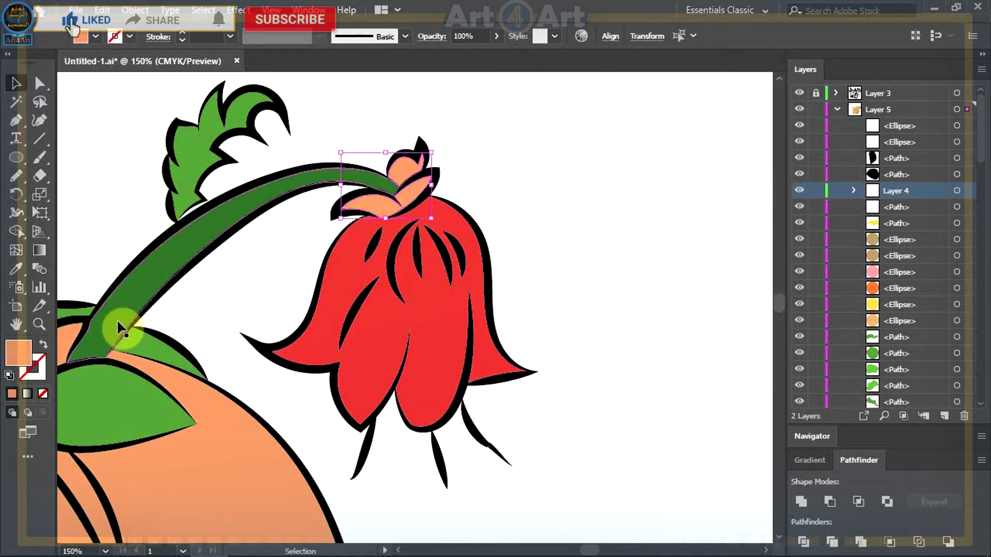
left_click(16, 269)
left_click(195, 162)
scroll(210, 275, "down", 4)
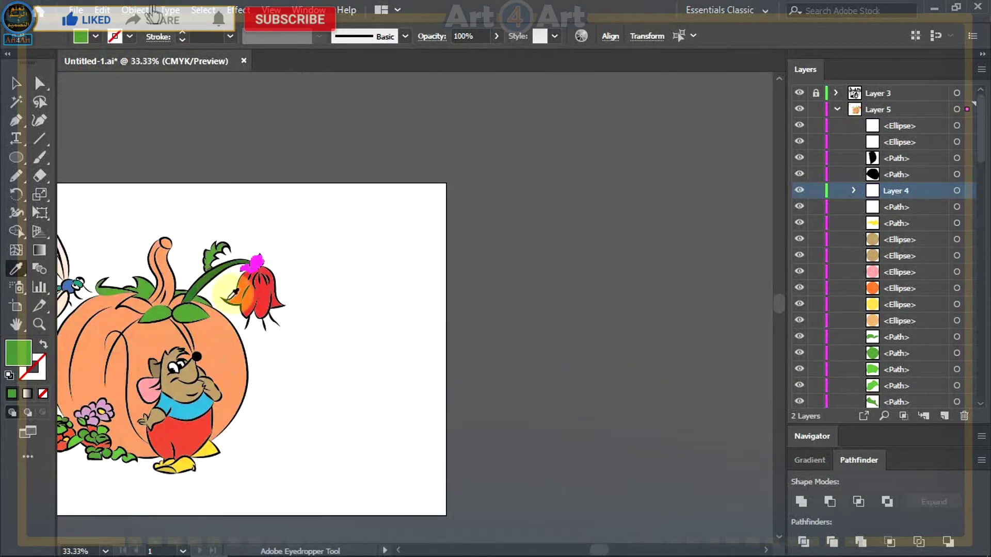
scroll(330, 271, "up", 1)
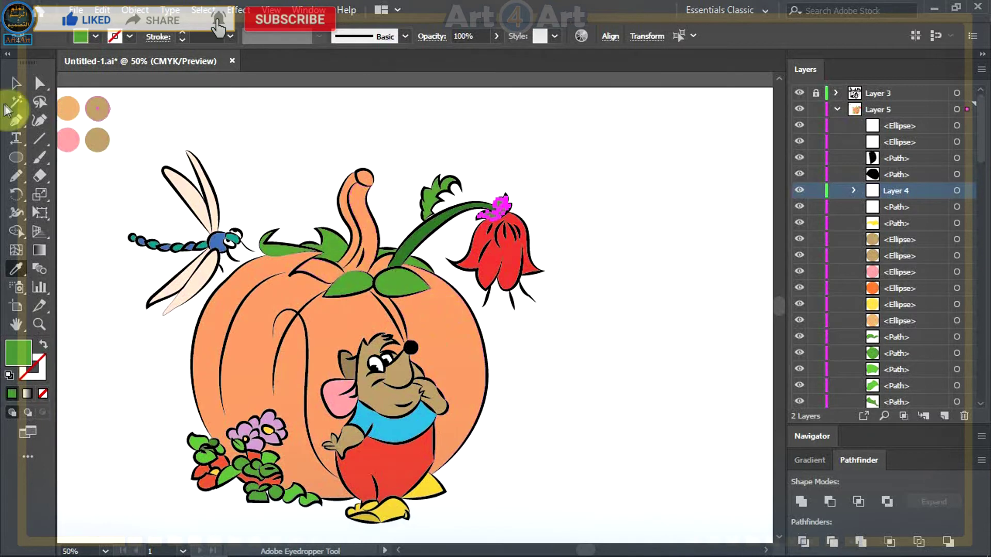
left_click(16, 83)
left_click(400, 155)
Fill the round cut end of the pumpkin's stalk with dark brown and deselect it.
left_click(365, 177)
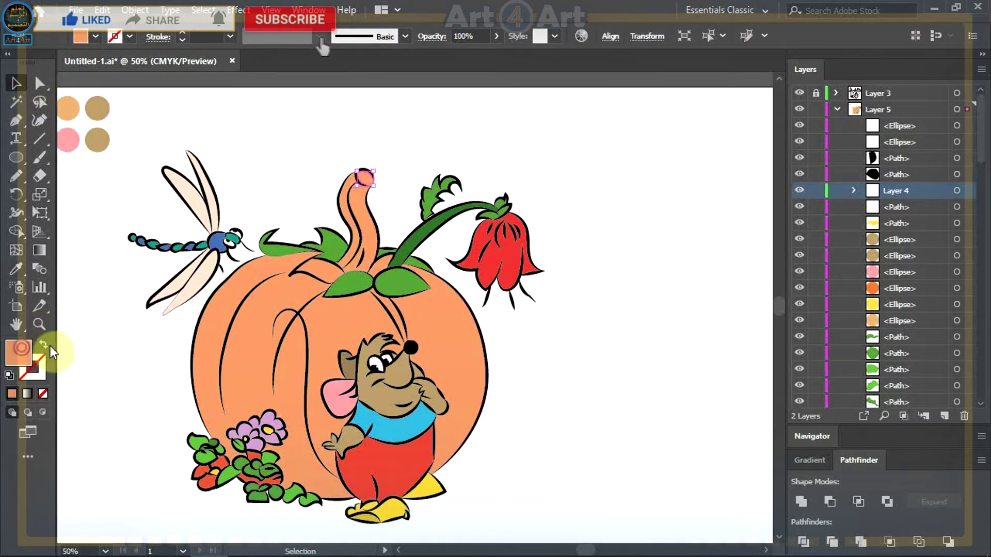
double_click(18, 353)
left_click(654, 295)
left_click(900, 168)
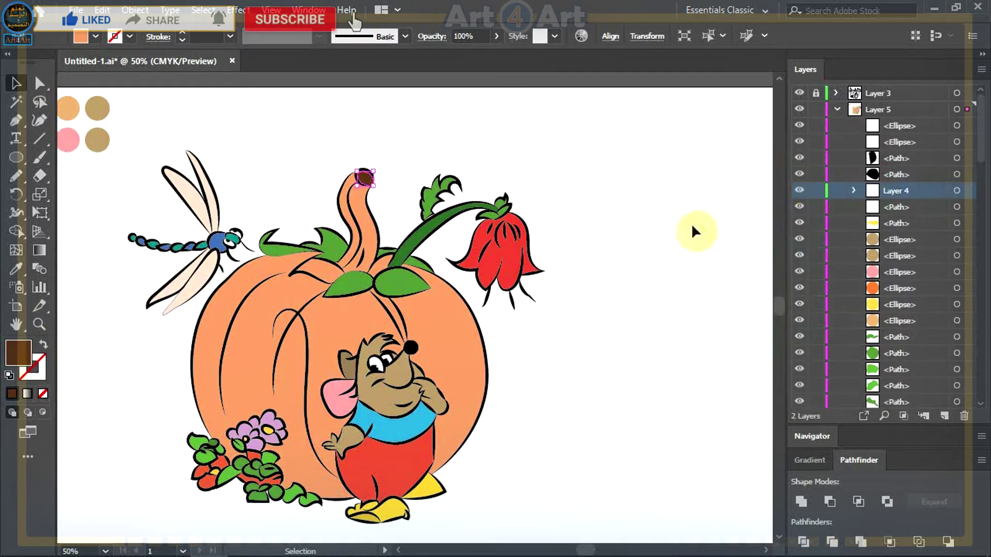
left_click(693, 231)
Copy the cut end's dark brown to the narrow side strip of the stalk, lighten it to #7F4B28 and deselect.
left_click(347, 204)
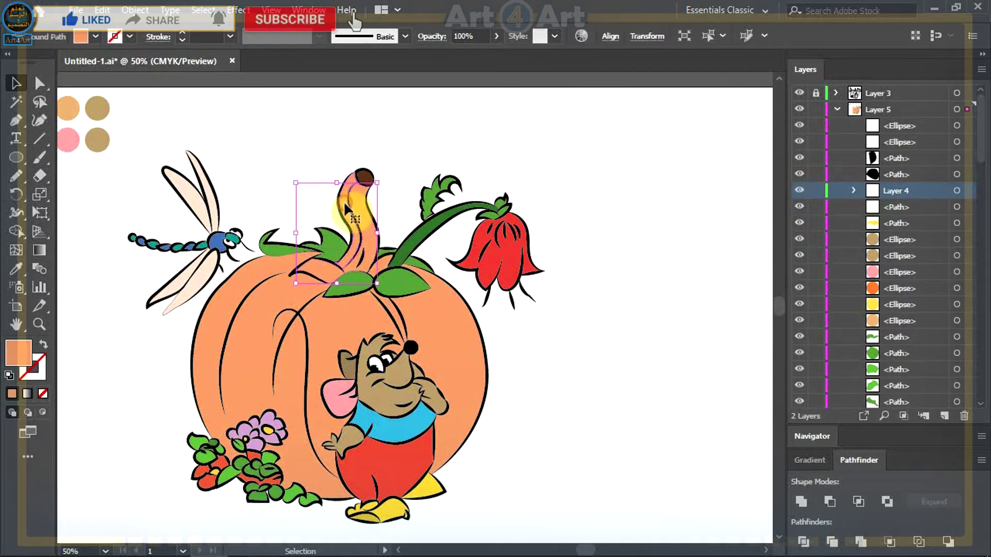
left_click(16, 268)
left_click(366, 176)
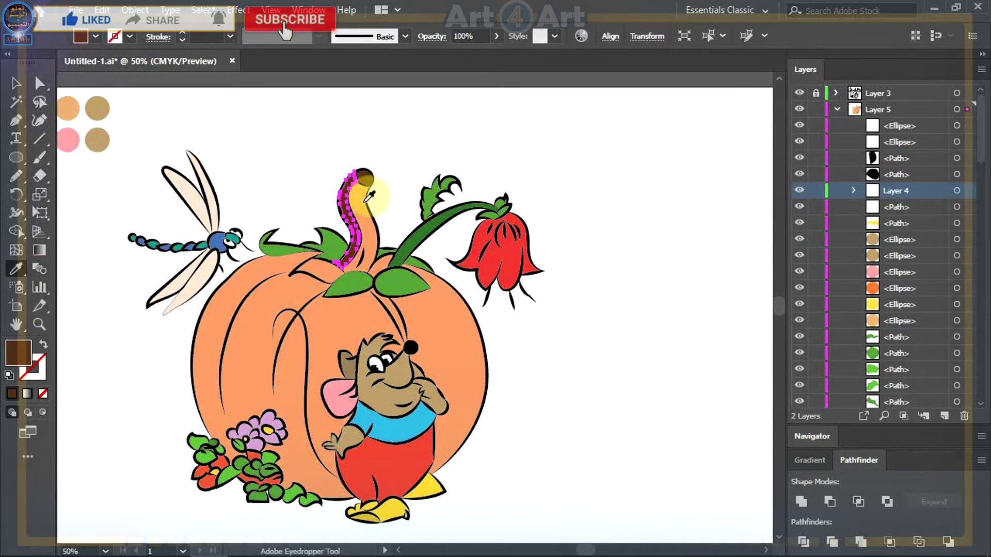
double_click(21, 361)
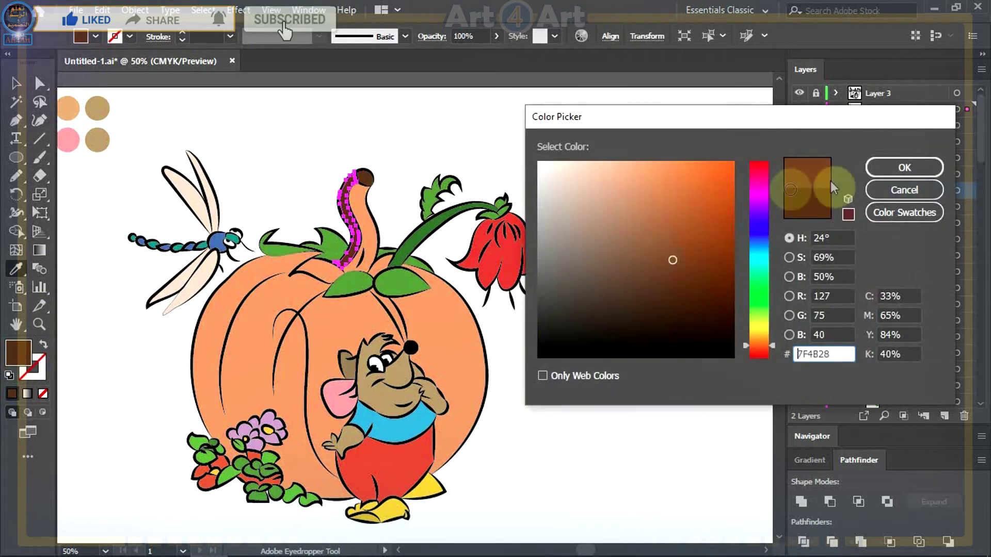
left_click(900, 168)
key("v")
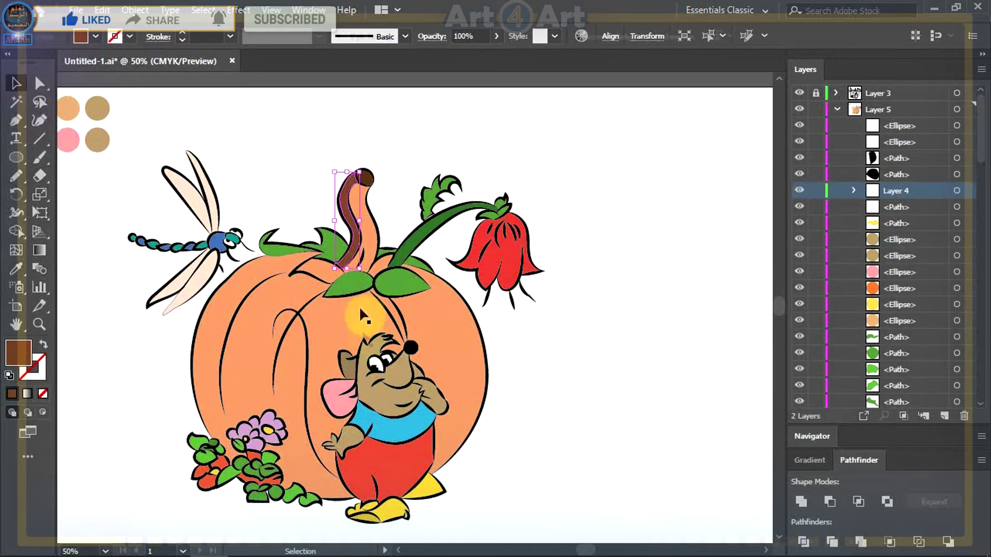
key("ctrl+shift+a")
Copy the side strip's brown fill to the main part of the stalk, lighten it to a reddish brown and deselect.
scroll(368, 315, "up", 1)
left_click(370, 212)
scroll(372, 268, "up", 2)
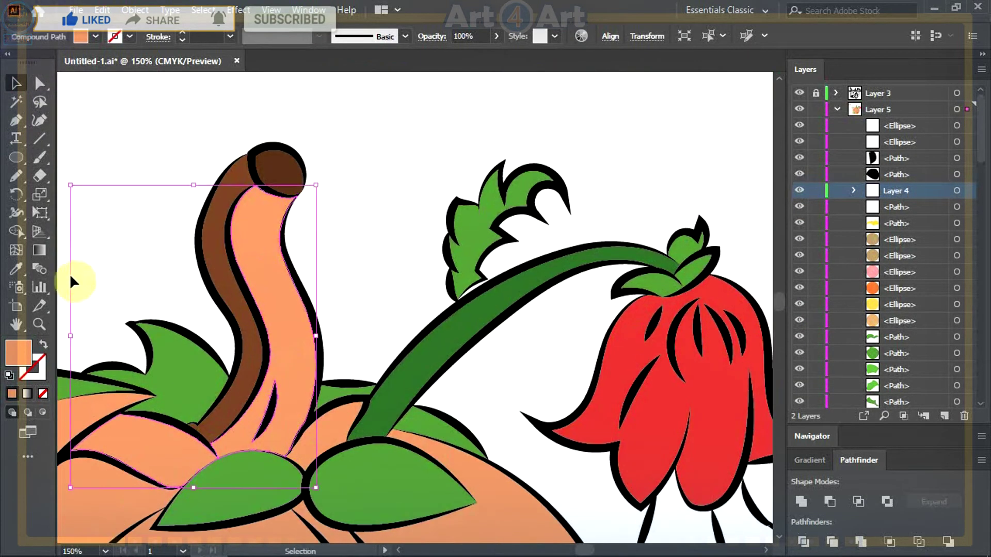
key("i")
left_click(219, 225)
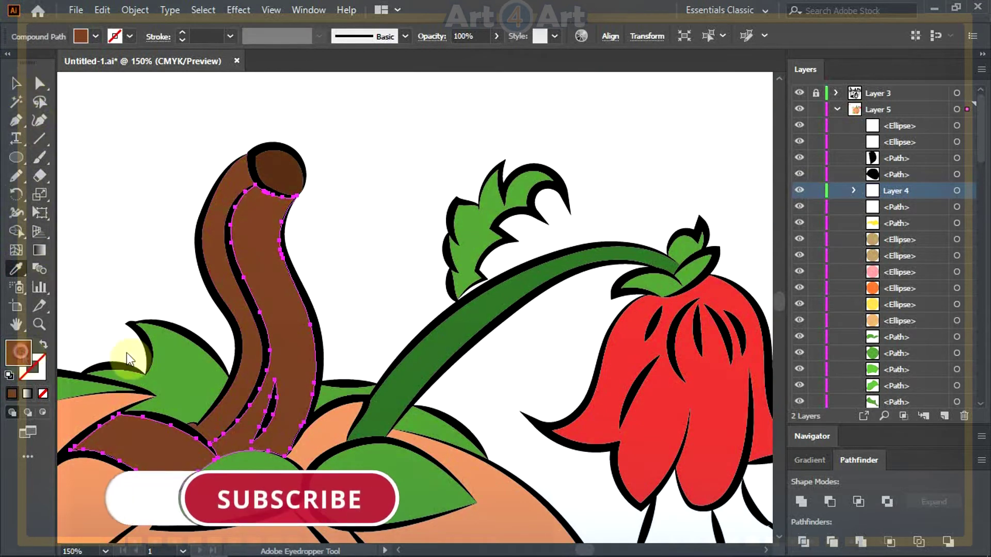
double_click(20, 353)
left_click(668, 232)
left_click(903, 166)
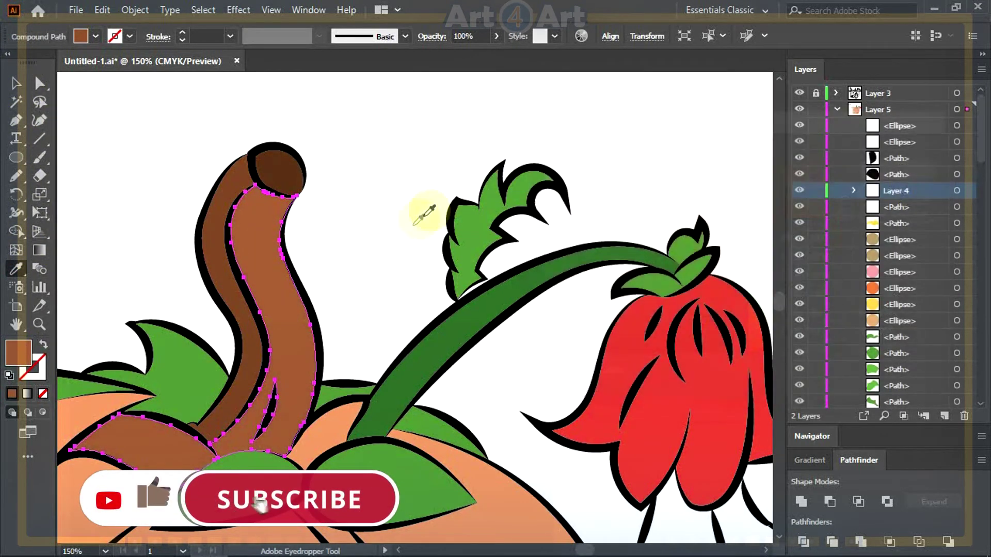
left_click(16, 84)
left_click(187, 328)
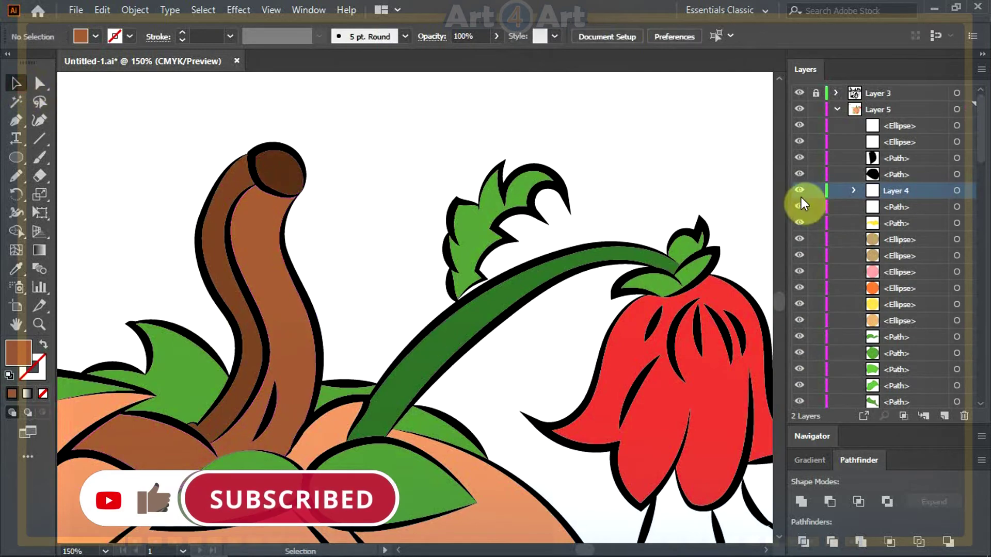
Trace a closed Pen tool path around the brown leaf shape at the base of the pumpkin's stalk.
left_click_drag(475, 254, 747, 144)
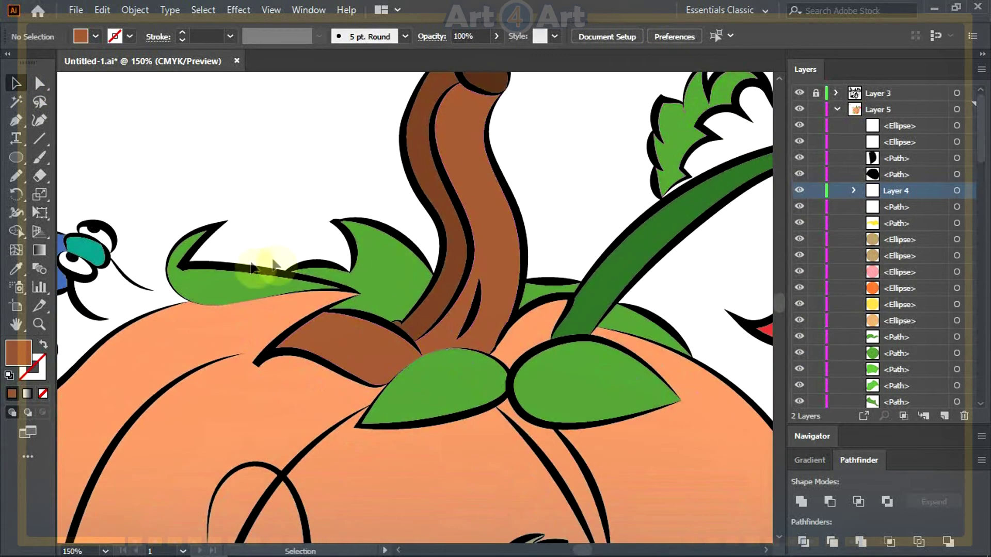
scroll(431, 357, "up", 1)
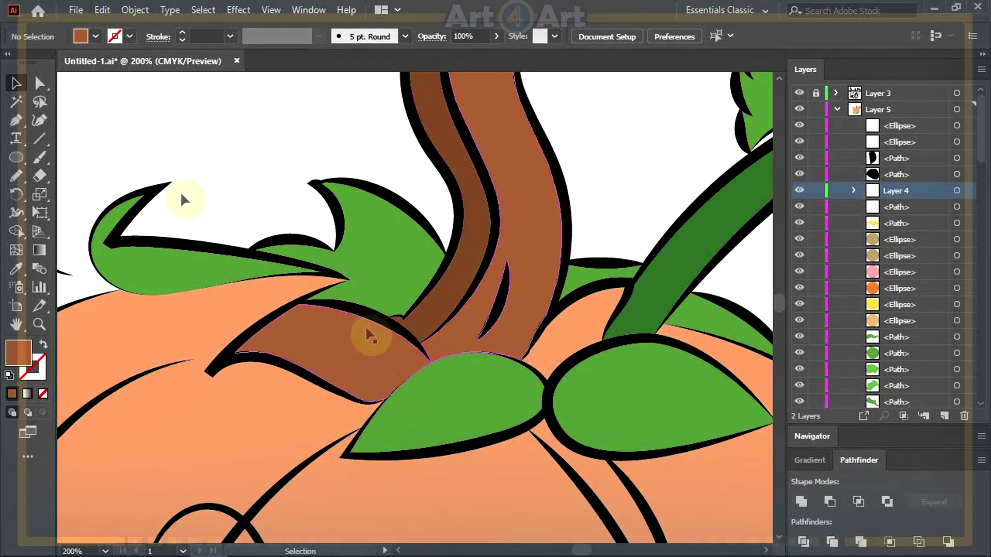
left_click(16, 123)
scroll(380, 354, "up", 2)
left_click(483, 366)
left_click_drag(445, 317, 329, 256)
left_click_drag(225, 253, 224, 250)
left_click_drag(130, 299, 150, 297)
left_click_drag(87, 342, 77, 353)
left_click_drag(131, 351, 133, 353)
left_click_drag(229, 381, 227, 392)
left_click_drag(297, 427, 487, 371)
Copy the neighbouring leaf's green fill to the traced leaf path at the stalk's base and deselect it.
left_click(16, 268)
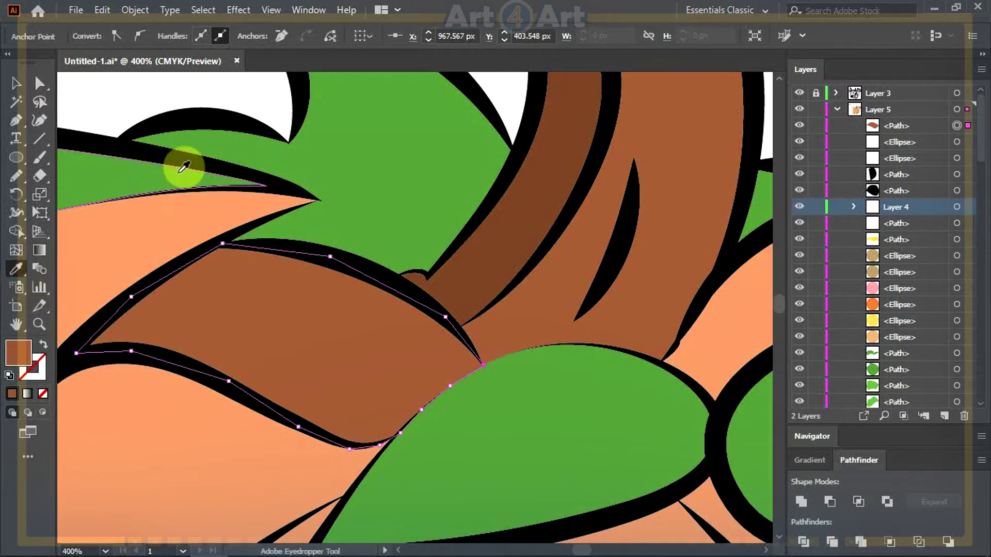
left_click(336, 210)
scroll(397, 311, "down", 8)
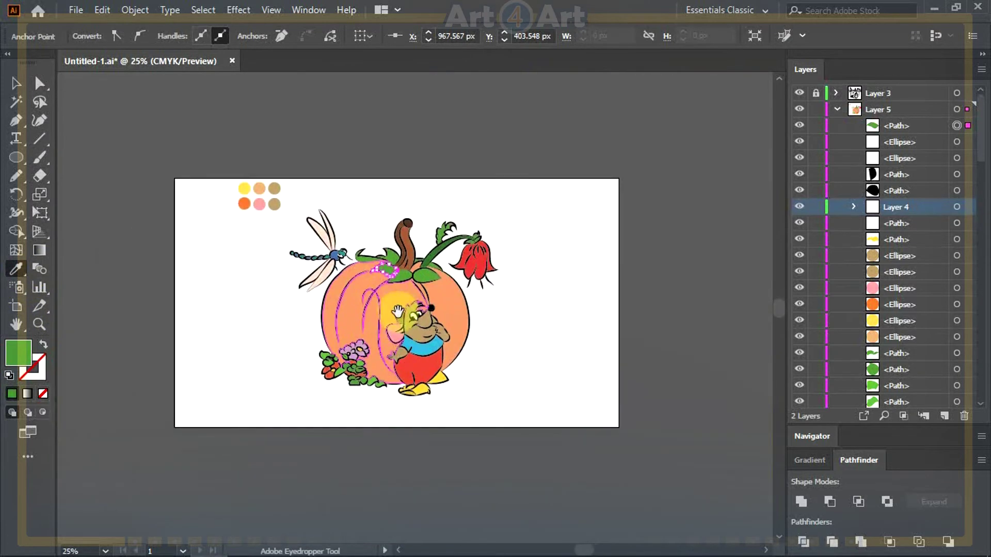
scroll(397, 311, "up", 2)
scroll(384, 324, "up", 2)
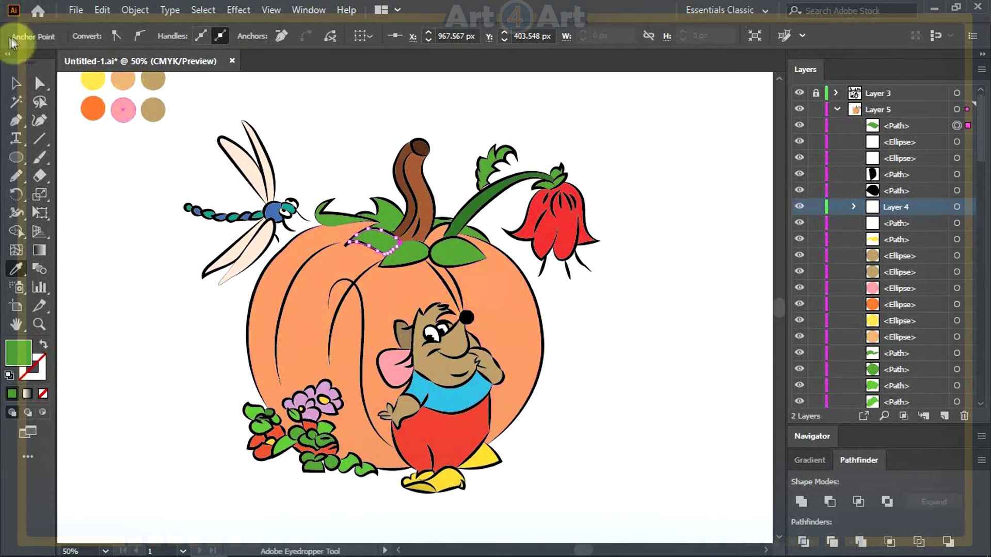
left_click(16, 82)
left_click(170, 222)
Collapse and lock Layer 5, and toggle its visibility to check the colour fills against the line art.
left_click(836, 110)
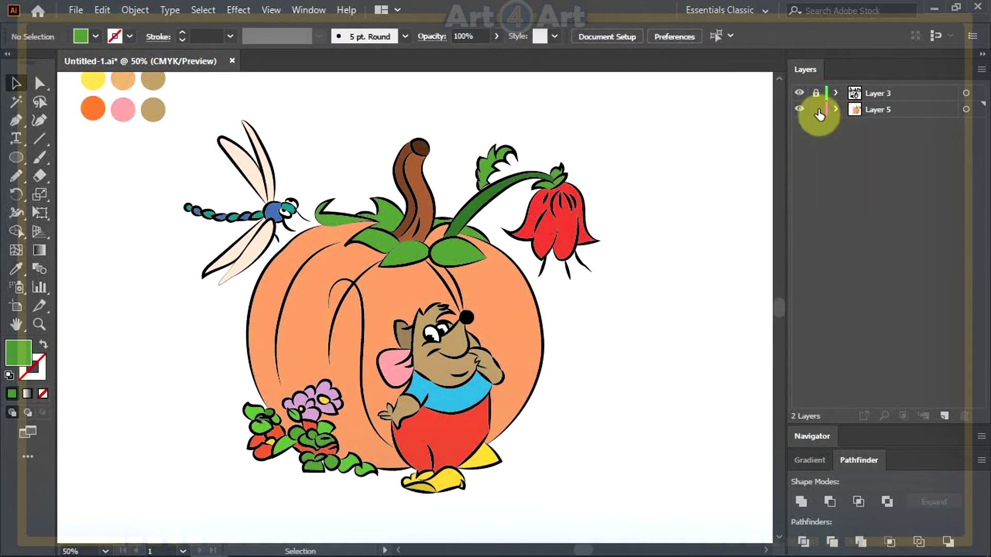
left_click(809, 109)
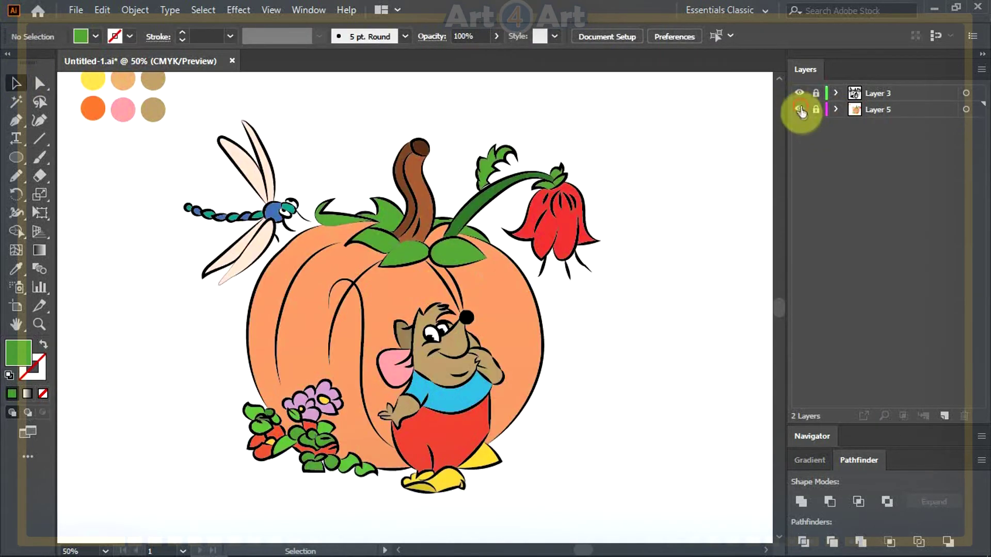
left_click(800, 110)
left_click(799, 110)
left_click(799, 110)
left_click(798, 110)
left_click(798, 110)
left_click(798, 110)
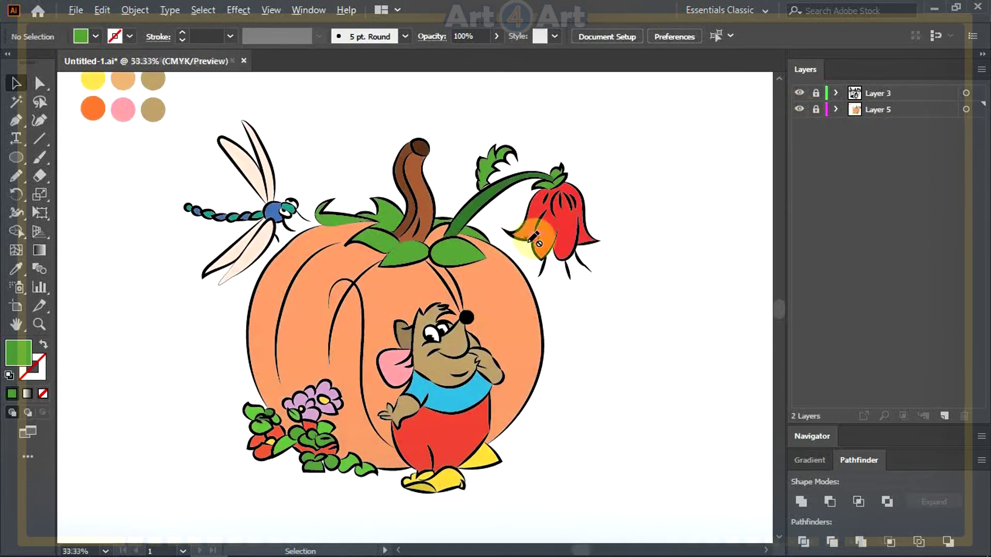
scroll(536, 239, "down", 2)
scroll(539, 240, "up", 2)
left_click_drag(488, 323, 449, 256)
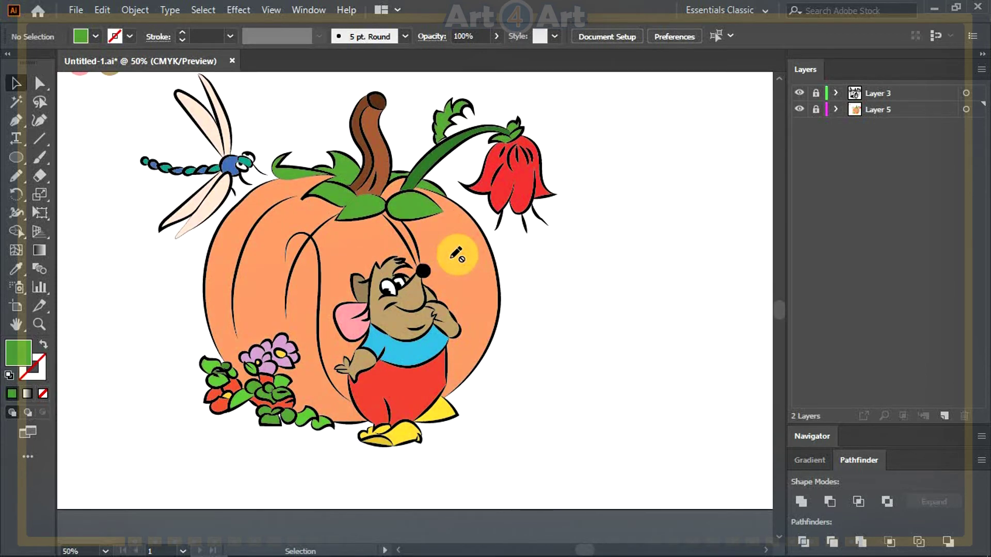
scroll(423, 284, "down", 3)
scroll(433, 279, "up", 2)
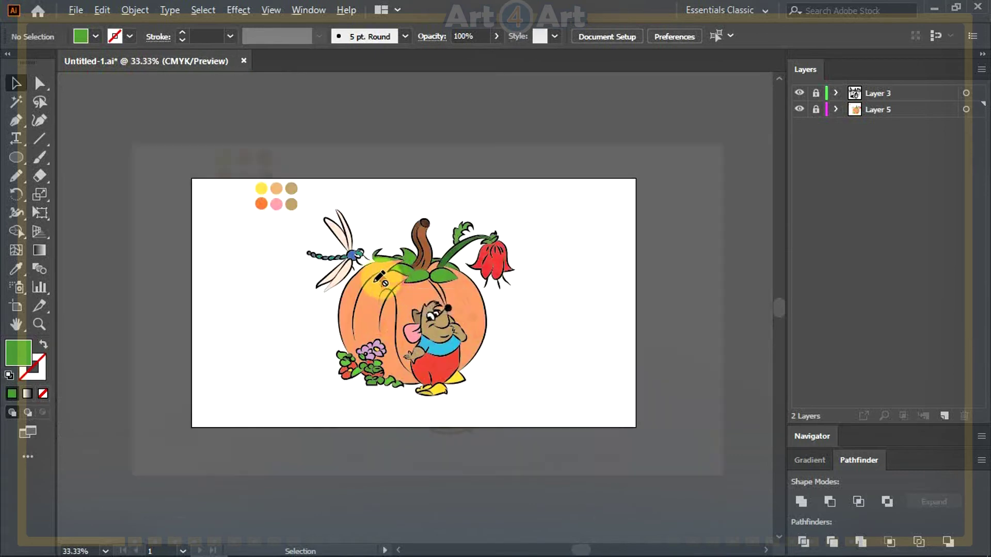
Unlock Layer 3 and Layer 5, and delete the six colour sample circles beside the drawing.
left_click(10, 77)
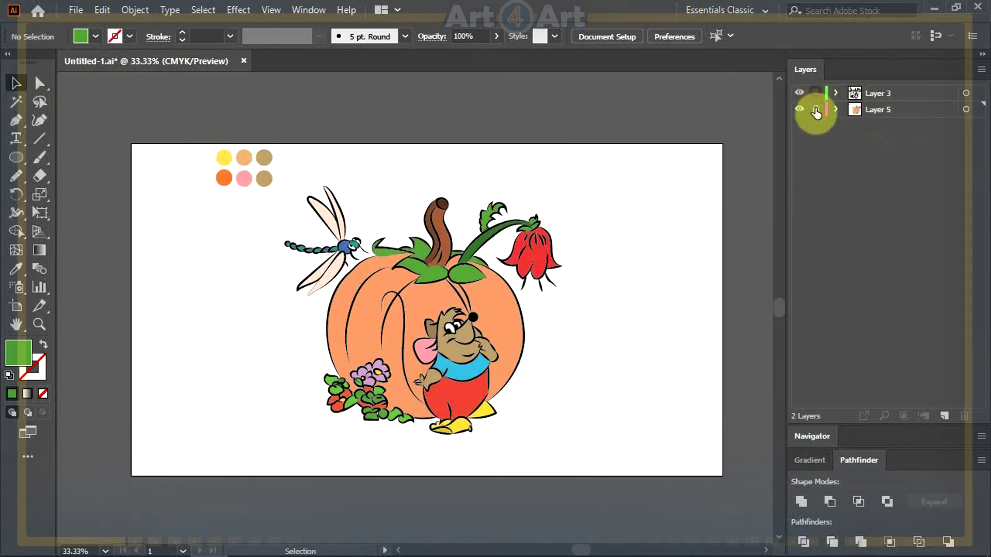
left_click_drag(280, 192, 280, 192)
key("Delete")
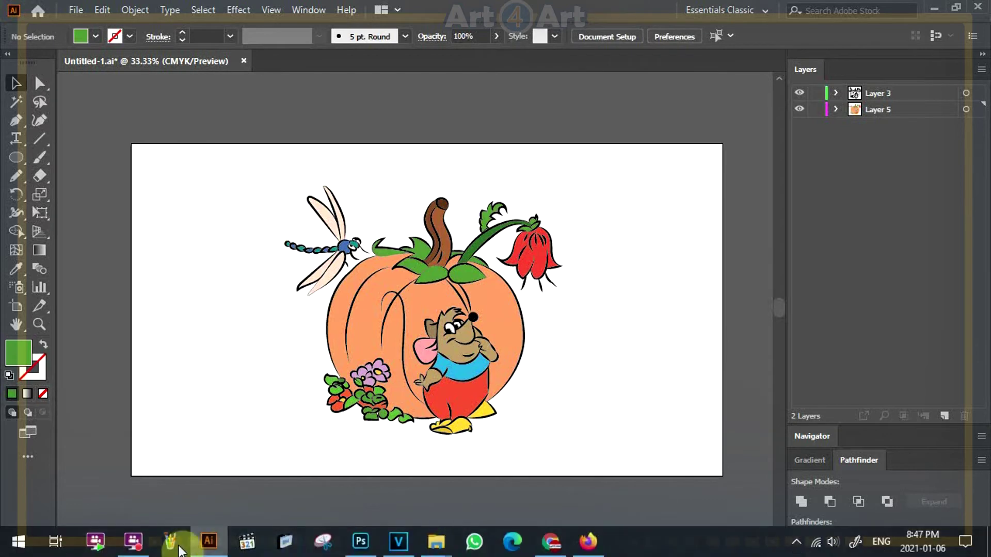
Hatch the dark side strip of the pumpkin's stalk with short black 1 pt Pencil strokes on Layer 6.
left_click(516, 233)
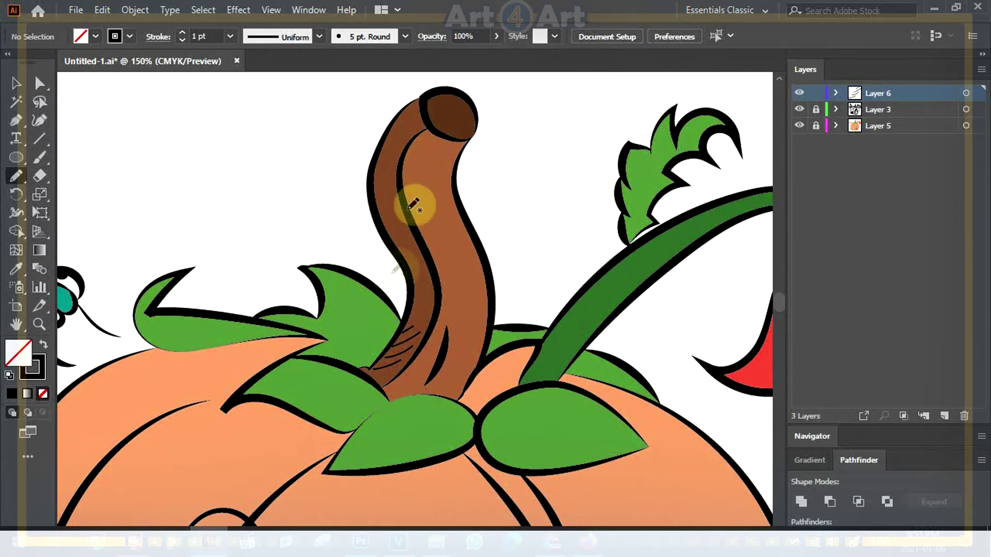
mouse_move(406, 323)
left_mouse_down()
mouse_move(425, 313)
mouse_move(416, 313)
mouse_move(429, 281)
mouse_move(412, 290)
mouse_move(425, 266)
left_mouse_up()
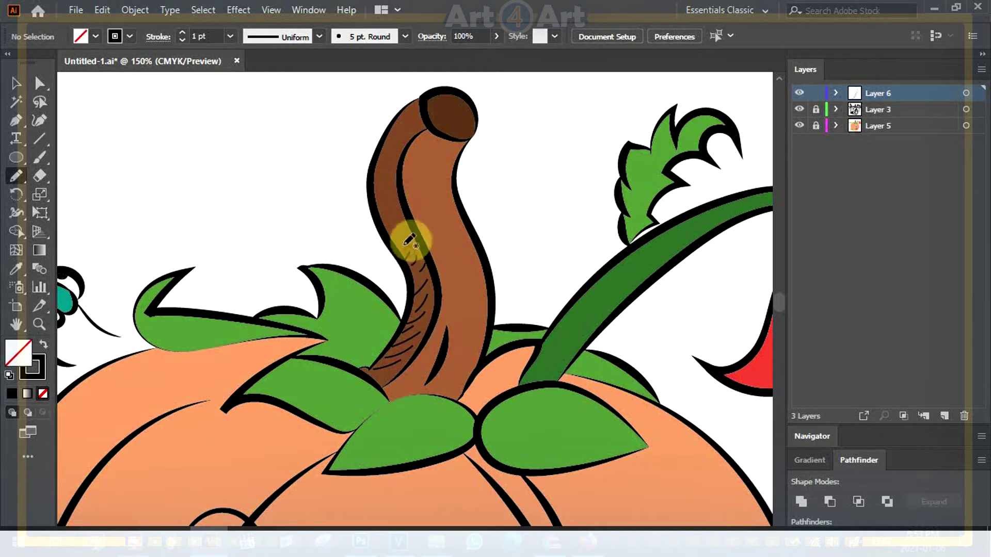
mouse_move(386, 212)
left_mouse_down()
mouse_move(397, 160)
mouse_move(383, 169)
mouse_move(427, 111)
mouse_move(412, 181)
left_mouse_up()
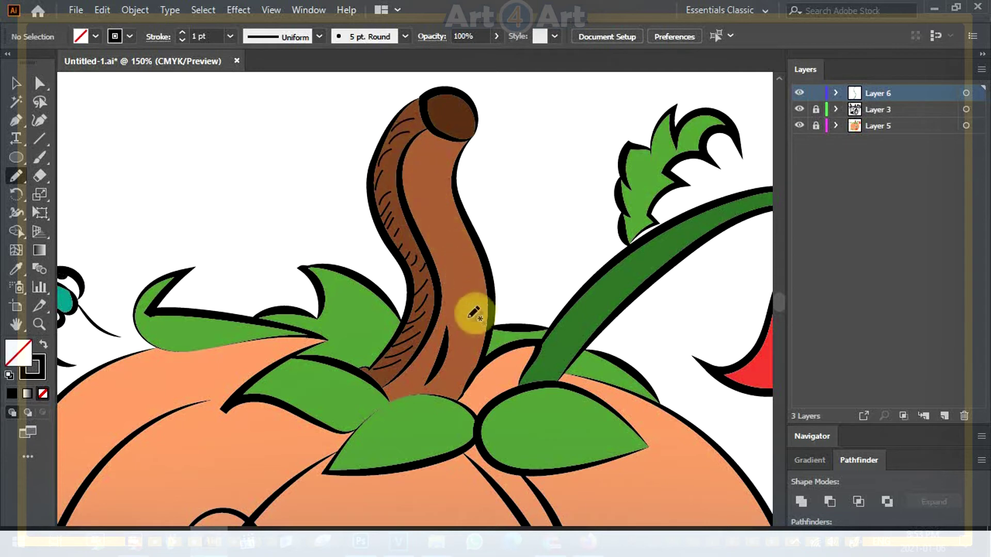
left_click_drag(474, 332, 469, 339)
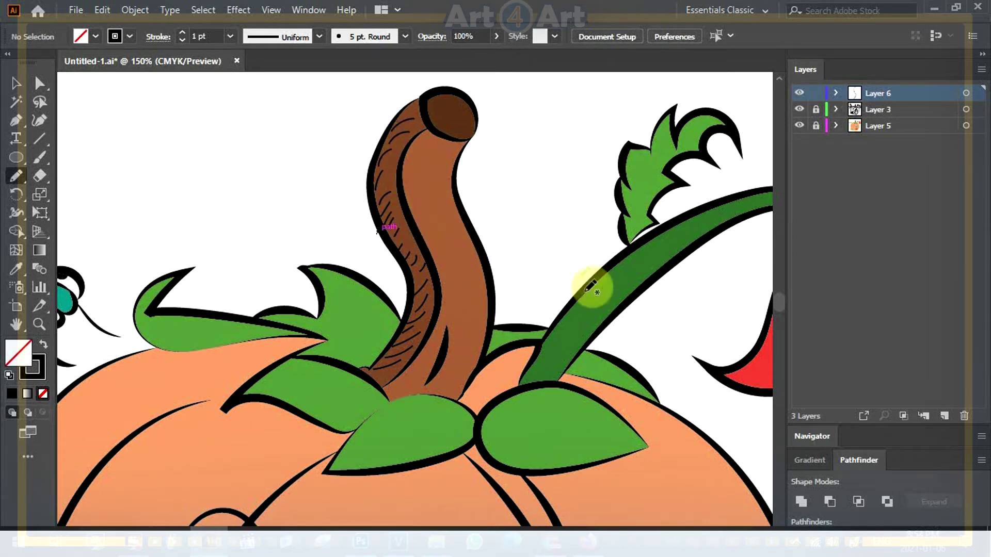
Hatch the lighter face of the pumpkin's stalk with short black Pencil strokes and draw a spiral on its cut end.
left_click_drag(479, 342, 459, 371)
mouse_move(467, 320)
left_mouse_down()
mouse_move(457, 361)
mouse_move(467, 371)
left_mouse_up()
left_click_drag(482, 289, 470, 330)
left_click_drag(472, 259, 459, 310)
left_click_drag(451, 227, 450, 258)
mouse_move(447, 206)
left_mouse_down()
mouse_move(447, 234)
mouse_move(451, 219)
left_mouse_up()
mouse_move(453, 155)
left_mouse_down()
mouse_move(456, 178)
mouse_move(439, 198)
mouse_move(445, 146)
mouse_move(435, 170)
left_mouse_up()
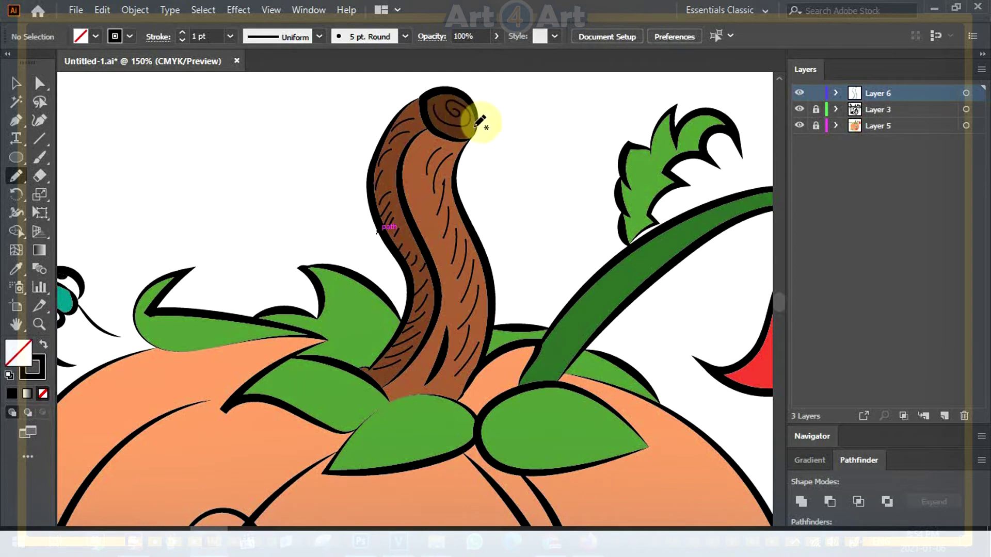
Draw a curved midrib and short side veins on the two leaves in front of the pumpkin's stalk.
scroll(480, 124, "down", 2)
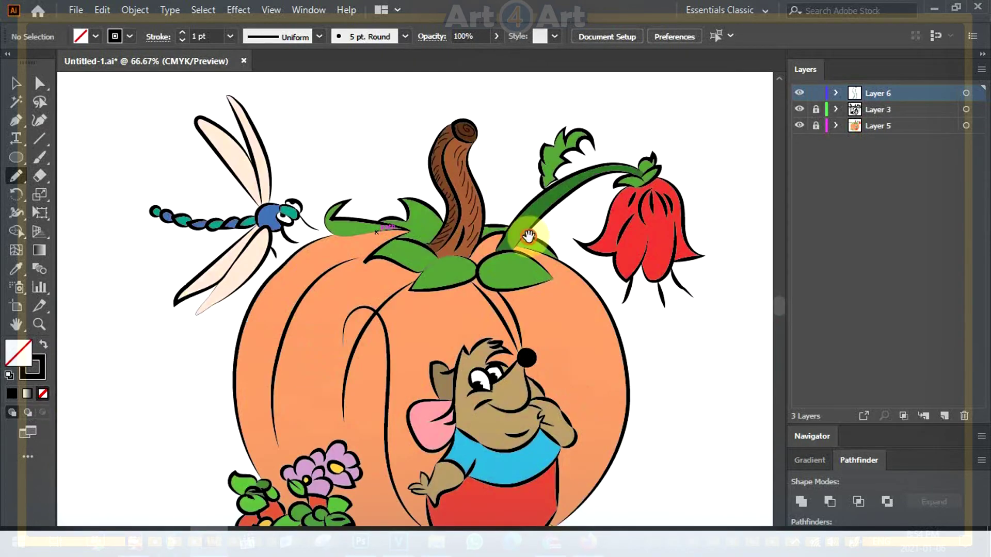
left_click_drag(529, 236, 530, 191)
scroll(488, 217, "up", 2)
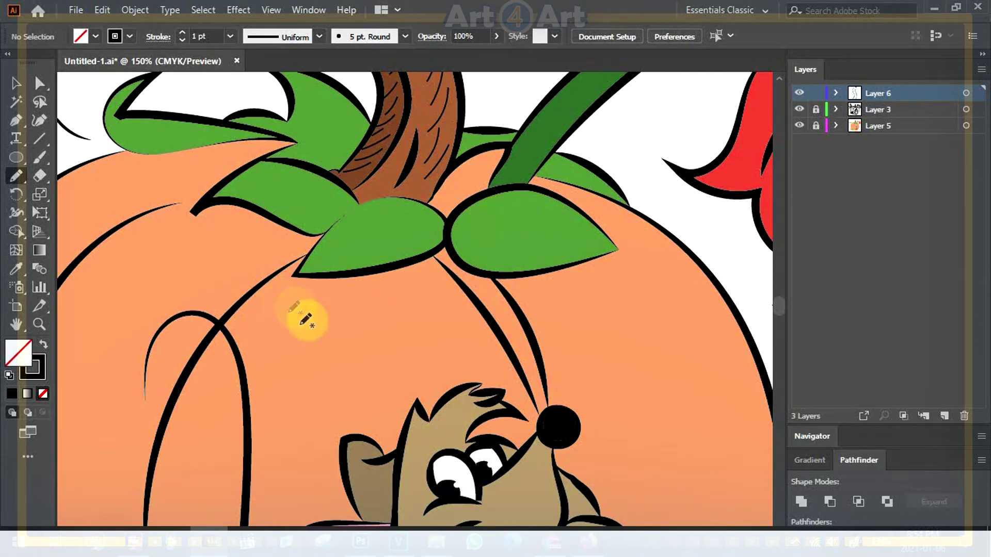
mouse_move(333, 257)
left_mouse_down()
mouse_move(387, 227)
mouse_move(429, 222)
mouse_move(522, 225)
mouse_move(579, 241)
left_mouse_up()
mouse_move(467, 232)
left_mouse_down()
mouse_move(498, 249)
mouse_move(504, 233)
mouse_move(541, 249)
mouse_move(528, 232)
mouse_move(573, 252)
left_mouse_up()
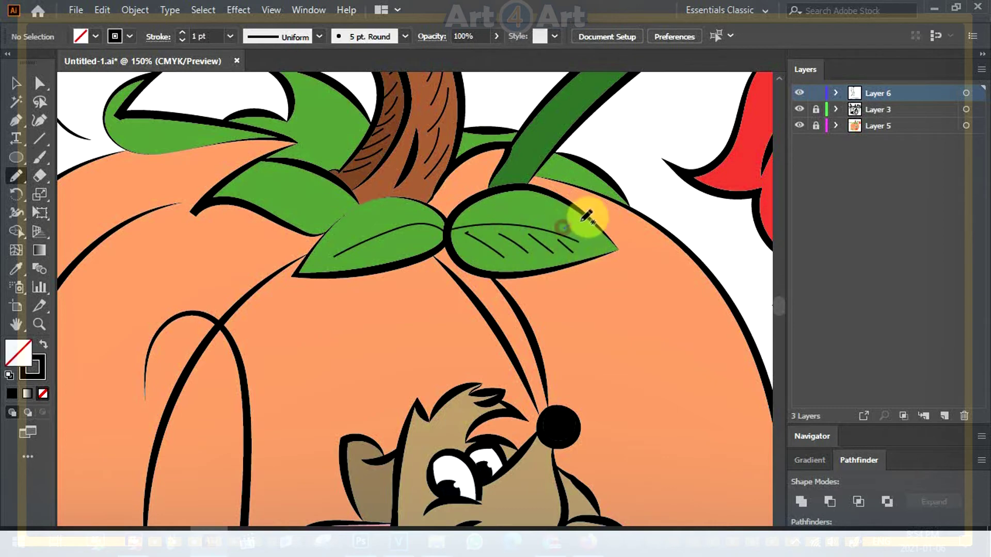
left_click_drag(558, 217, 466, 219)
mouse_move(386, 209)
left_mouse_down()
mouse_move(345, 228)
mouse_move(369, 231)
mouse_move(336, 242)
mouse_move(364, 234)
left_mouse_up()
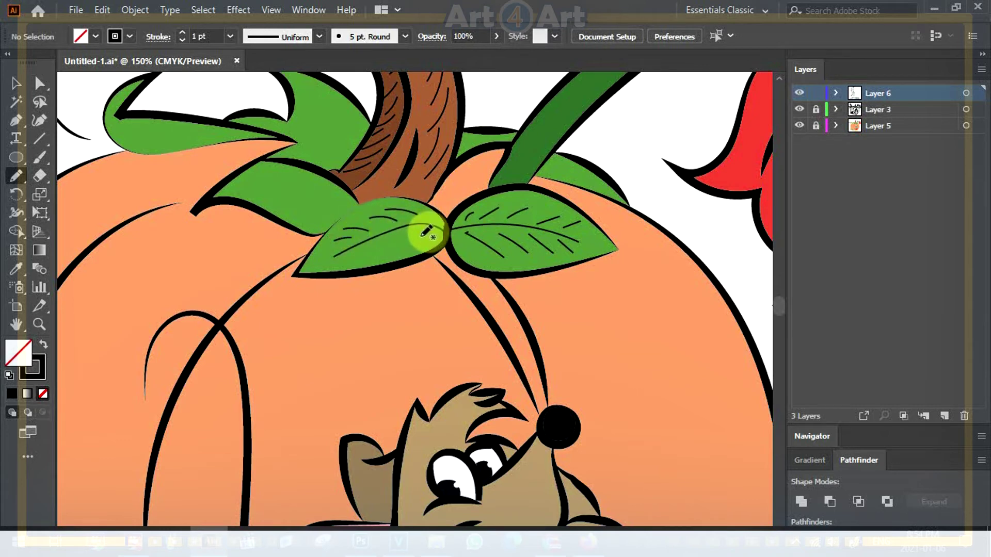
left_click_drag(343, 251, 333, 257)
Add midribs and short vein strokes to the pumpkin leaves on the dragonfly's side of the stalk.
left_click_drag(312, 192, 248, 172)
mouse_move(314, 174)
left_mouse_down()
mouse_move(339, 206)
mouse_move(350, 200)
mouse_move(316, 219)
mouse_move(321, 209)
mouse_move(298, 211)
mouse_move(308, 201)
mouse_move(253, 186)
left_mouse_up()
left_click_drag(355, 181, 330, 315)
left_click_drag(278, 230, 304, 284)
mouse_move(311, 232)
left_mouse_down()
mouse_move(312, 263)
mouse_move(257, 267)
mouse_move(276, 235)
left_mouse_up()
left_click_drag(305, 266, 283, 248)
mouse_move(327, 284)
left_mouse_down()
mouse_move(316, 293)
mouse_move(444, 310)
mouse_move(462, 301)
left_mouse_up()
left_click_drag(283, 276, 282, 275)
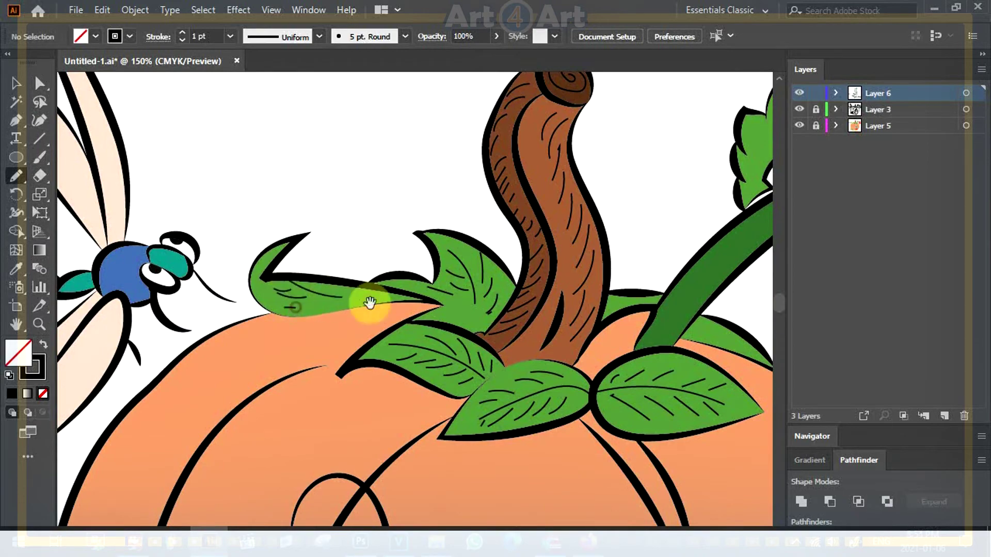
Draw short vein strokes on the jagged curled leaf above the red flower's stem.
left_click_drag(371, 303, 227, 259)
mouse_move(653, 247)
left_mouse_down()
mouse_move(454, 243)
mouse_move(336, 295)
mouse_move(334, 232)
mouse_move(326, 266)
left_mouse_up()
left_click_drag(353, 196, 350, 213)
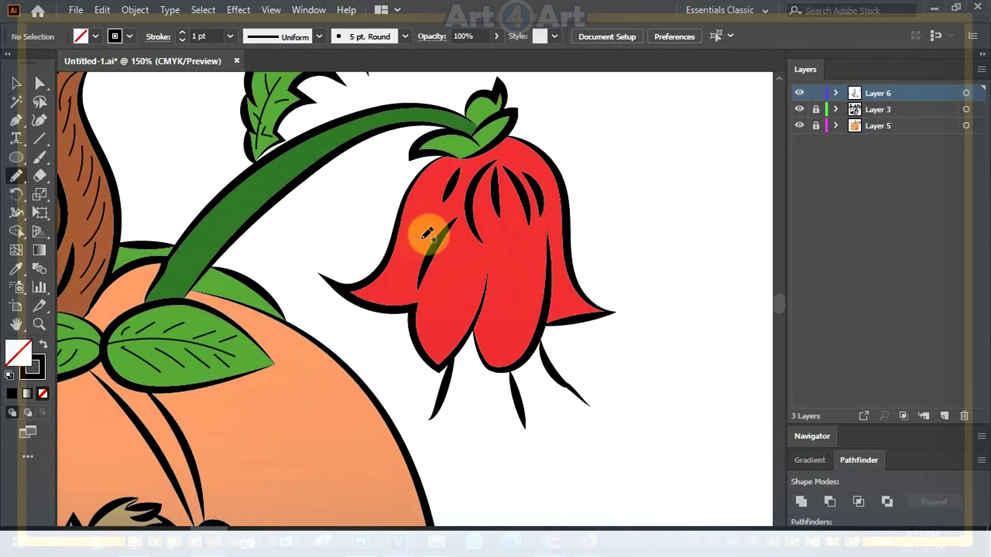
Hatch the lower petals and sides of the red bell flower with short Pencil strokes following their shape.
mouse_move(428, 236)
left_mouse_down()
mouse_move(420, 268)
mouse_move(399, 292)
left_mouse_up()
mouse_move(397, 258)
left_mouse_down()
mouse_move(377, 284)
mouse_move(460, 317)
mouse_move(427, 320)
mouse_move(424, 300)
mouse_move(437, 341)
mouse_move(450, 329)
mouse_move(437, 315)
mouse_move(440, 335)
left_mouse_up()
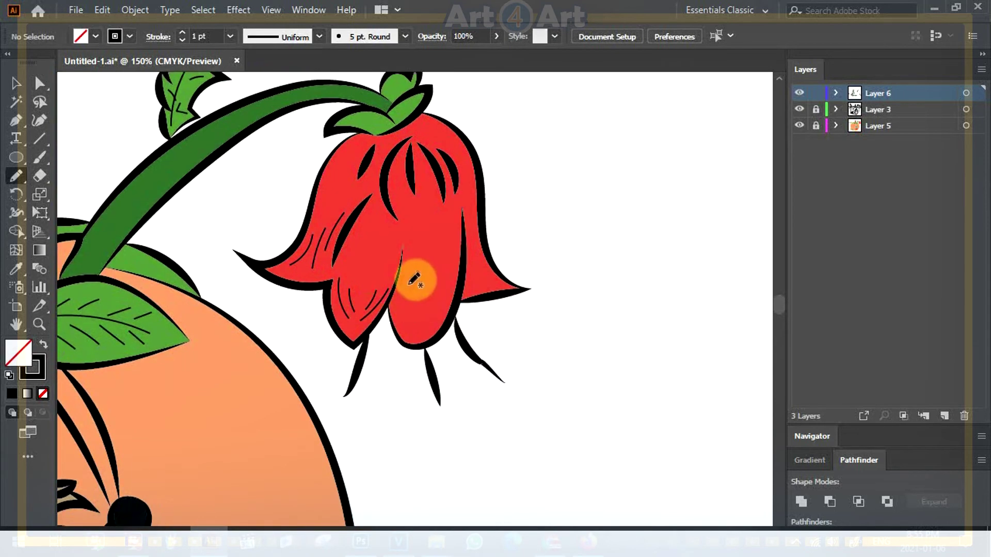
mouse_move(410, 281)
left_mouse_down()
mouse_move(419, 337)
mouse_move(411, 316)
left_mouse_up()
left_click_drag(441, 287, 448, 306)
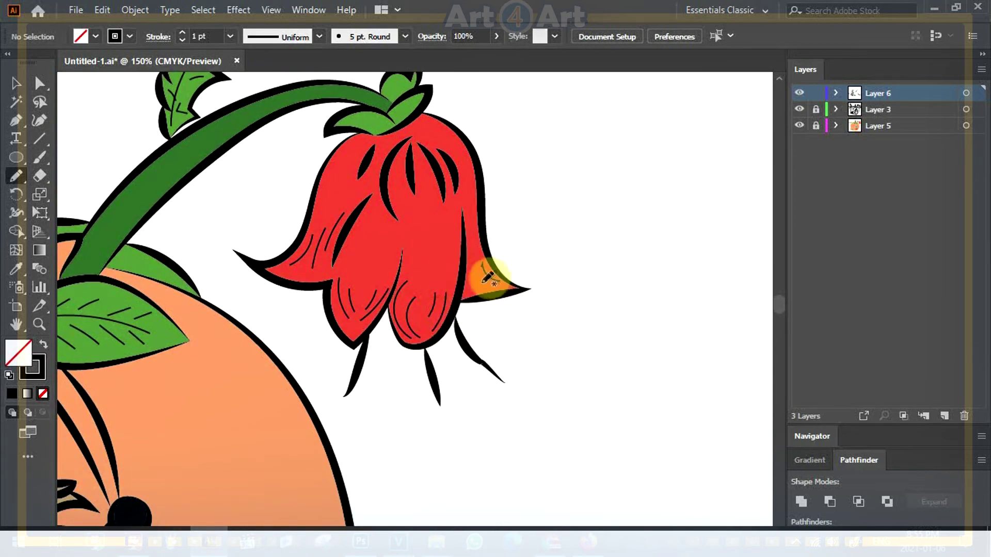
left_click_drag(476, 279, 470, 282)
left_click_drag(455, 214, 446, 253)
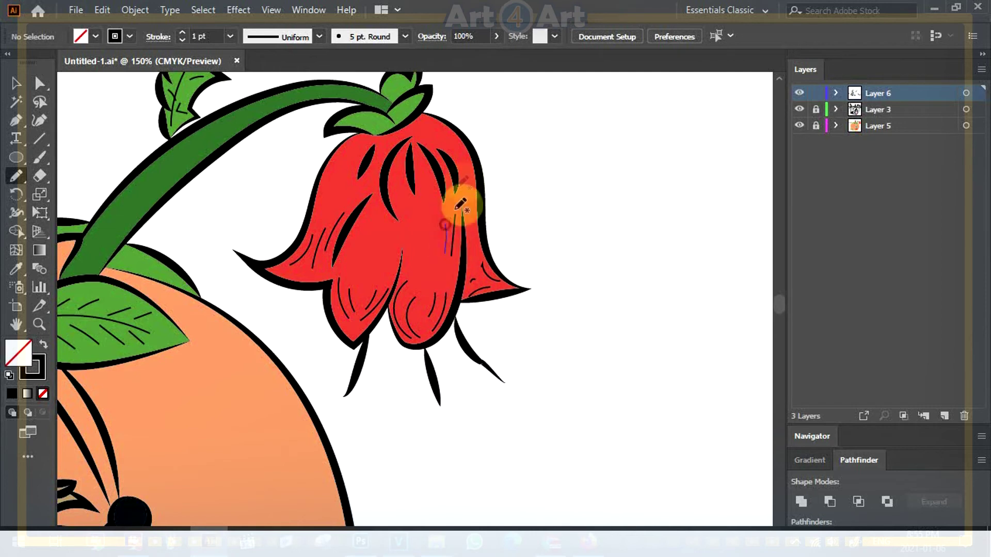
Add short shading strokes to the red flower's crown, its green sepals and its long curved stem.
left_click_drag(419, 140, 414, 256)
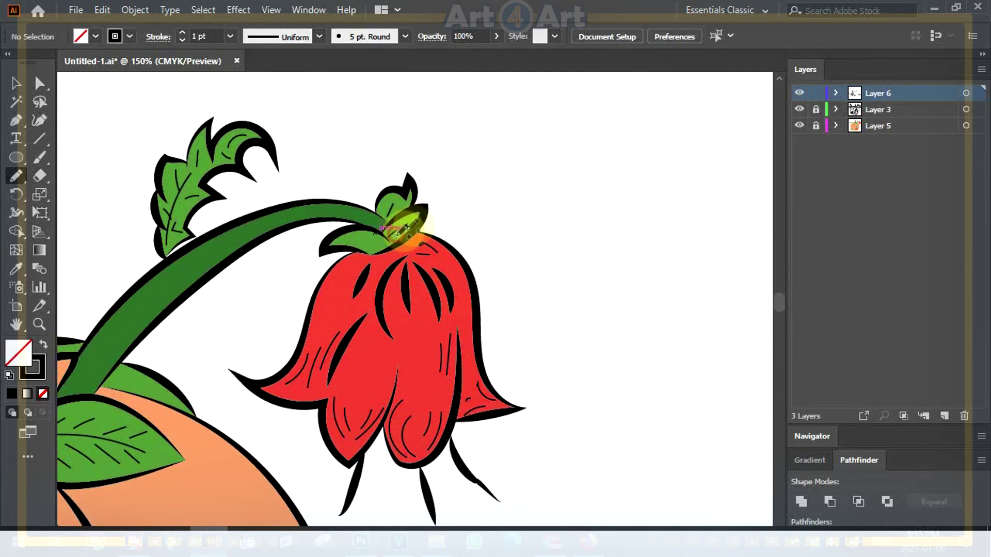
left_click_drag(344, 235, 377, 238)
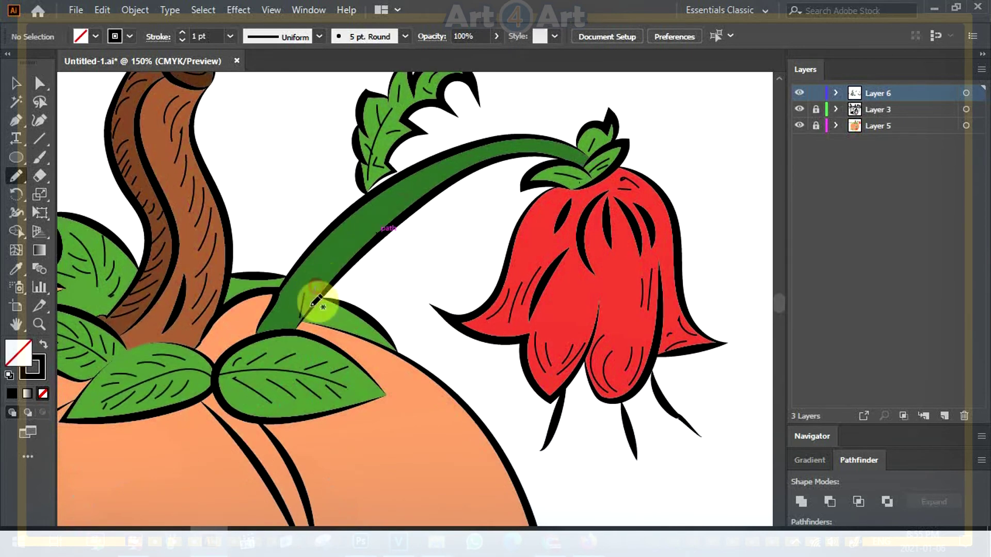
mouse_move(316, 302)
left_mouse_down()
mouse_move(343, 254)
mouse_move(413, 194)
mouse_move(465, 164)
mouse_move(475, 193)
left_mouse_up()
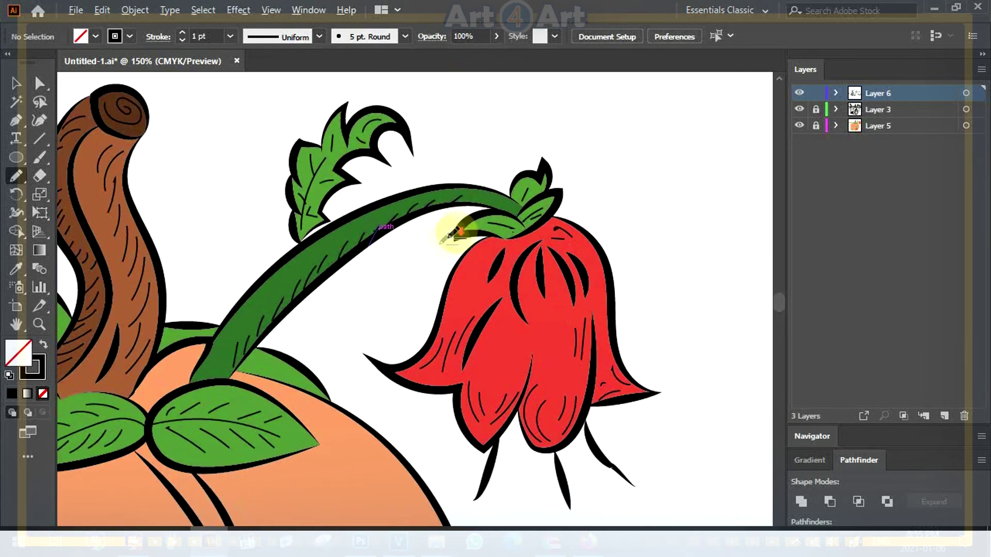
Shade the dragonfly's head, body and all its wings with fine Pencil strokes.
scroll(454, 234, "down", 2)
scroll(395, 235, "down", 2)
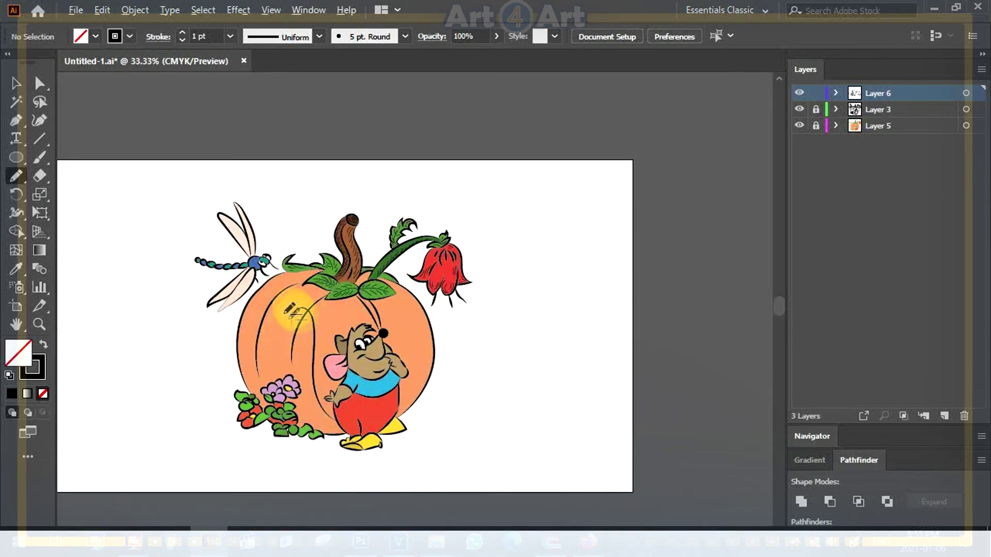
scroll(283, 310, "up", 2)
scroll(262, 305, "up", 1)
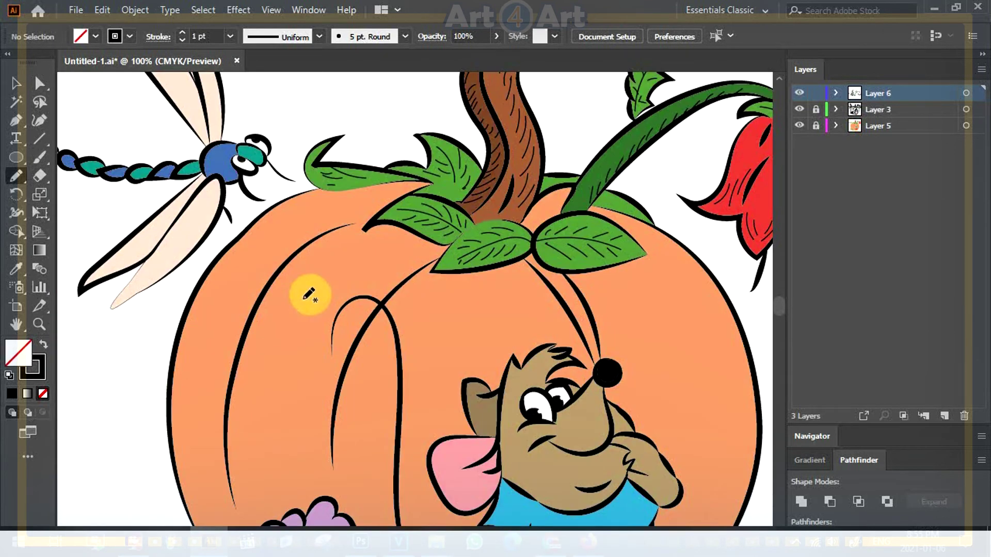
left_click_drag(298, 287, 453, 358)
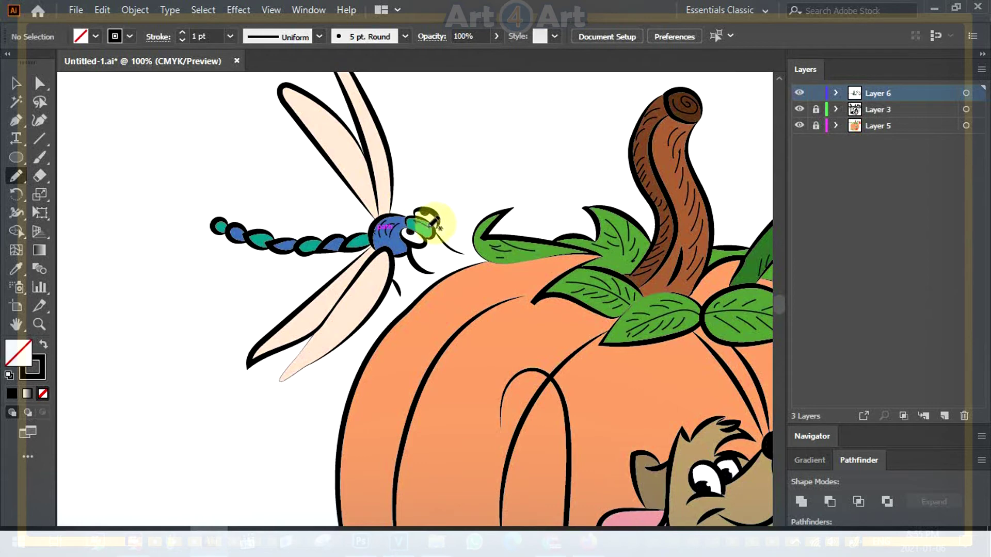
left_click(416, 239)
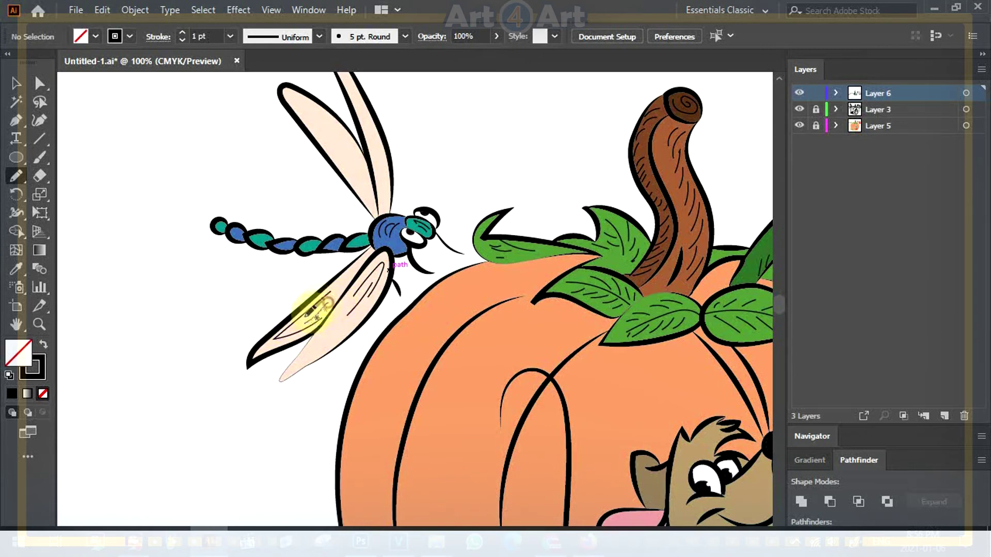
left_click_drag(353, 273, 312, 271)
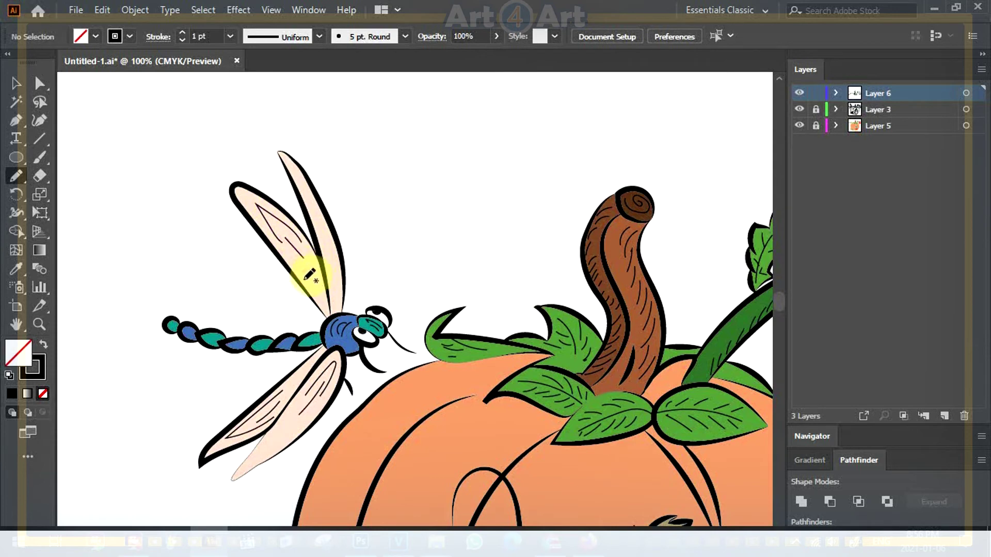
mouse_move(333, 240)
left_mouse_down()
mouse_move(319, 334)
mouse_move(290, 338)
mouse_move(402, 293)
mouse_move(356, 297)
mouse_move(310, 282)
left_mouse_up()
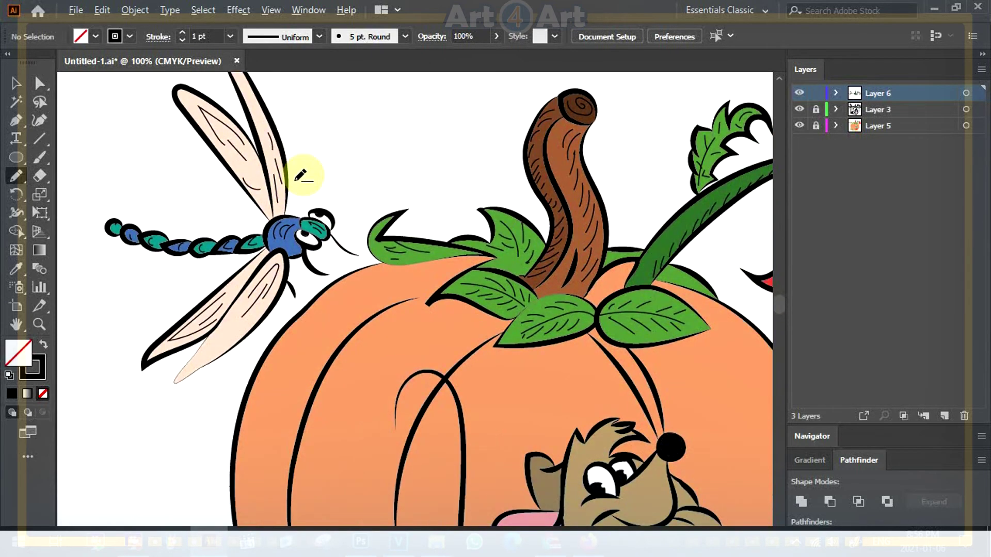
Draw veins and short shading strokes on the trailing leaves and the central green leaves of the ground flower cluster.
key("ctrl+minus")
key("ctrl+minus")
key("ctrl+minus")
scroll(447, 272, "up", 1)
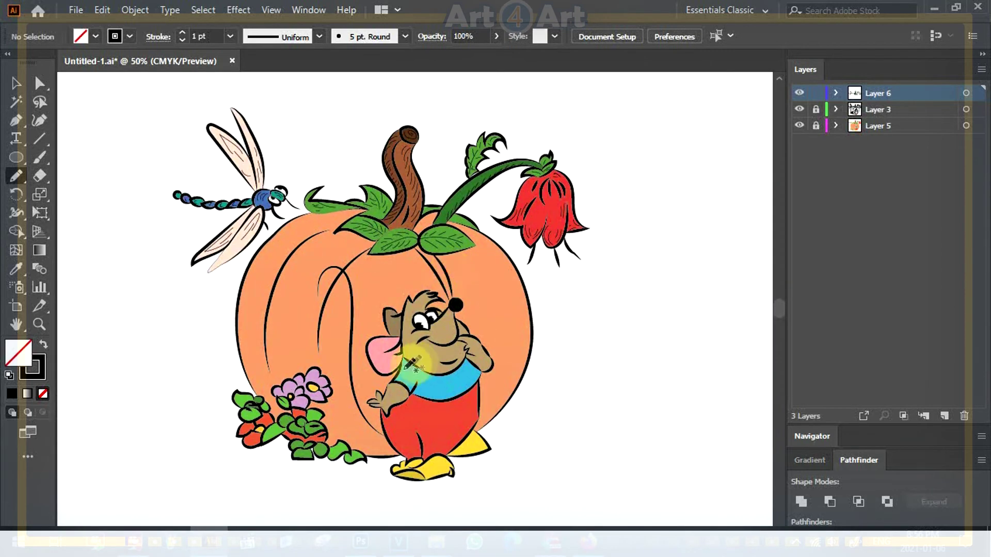
scroll(296, 413, "up", 2)
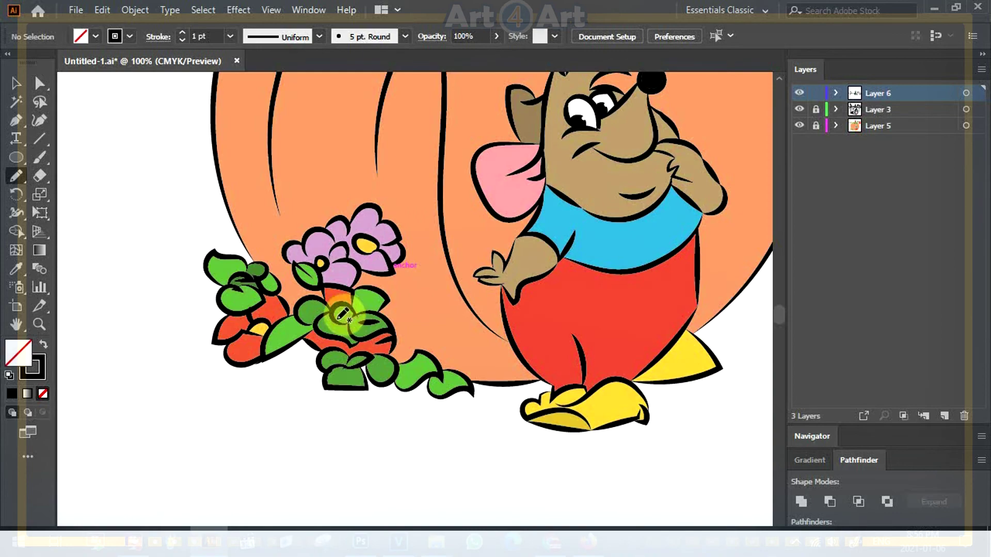
scroll(354, 310, "up", 1)
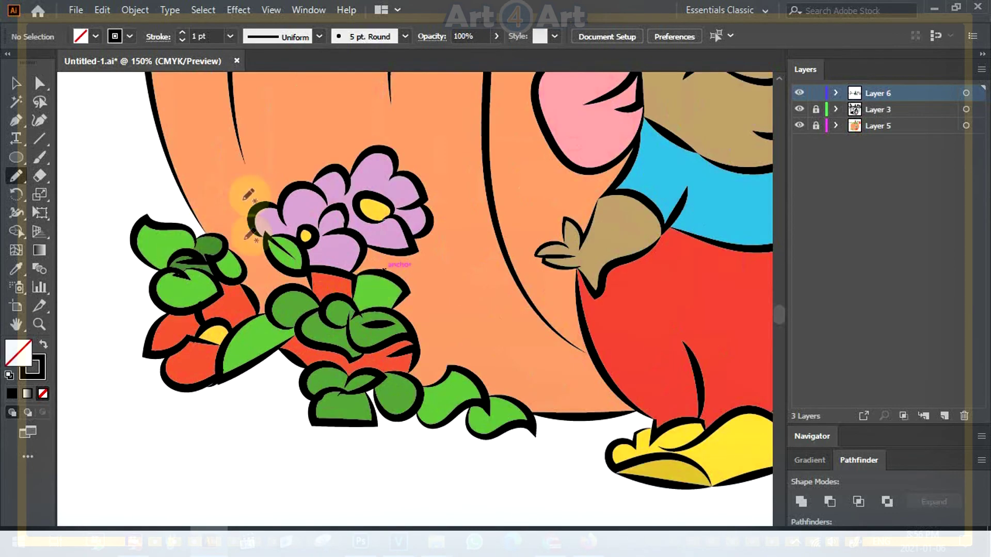
mouse_move(437, 408)
left_mouse_down()
mouse_move(363, 344)
mouse_move(383, 350)
left_mouse_up()
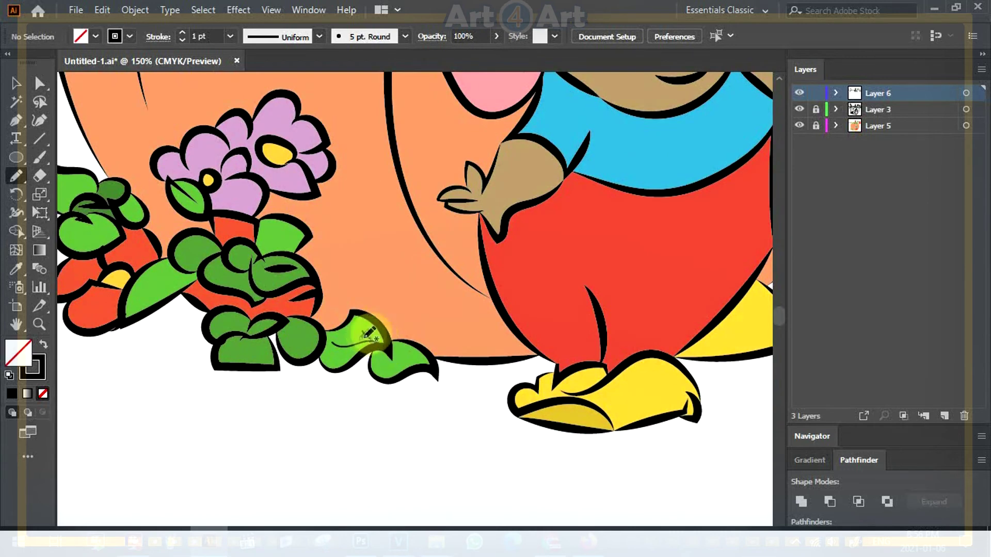
mouse_move(339, 335)
left_mouse_down()
mouse_move(343, 363)
mouse_move(343, 352)
mouse_move(429, 356)
mouse_move(399, 370)
mouse_move(383, 356)
mouse_move(393, 369)
mouse_move(411, 347)
mouse_move(342, 343)
left_mouse_up()
left_click_drag(263, 291, 376, 361)
mouse_move(319, 316)
left_mouse_down()
mouse_move(268, 327)
mouse_move(299, 337)
mouse_move(258, 363)
mouse_move(283, 355)
mouse_move(263, 365)
mouse_move(276, 347)
left_mouse_up()
mouse_move(387, 315)
left_mouse_down()
mouse_move(410, 315)
mouse_move(336, 344)
mouse_move(334, 335)
mouse_move(363, 351)
mouse_move(351, 325)
mouse_move(374, 329)
mouse_move(378, 350)
mouse_move(394, 344)
mouse_move(344, 303)
mouse_move(310, 321)
left_mouse_up()
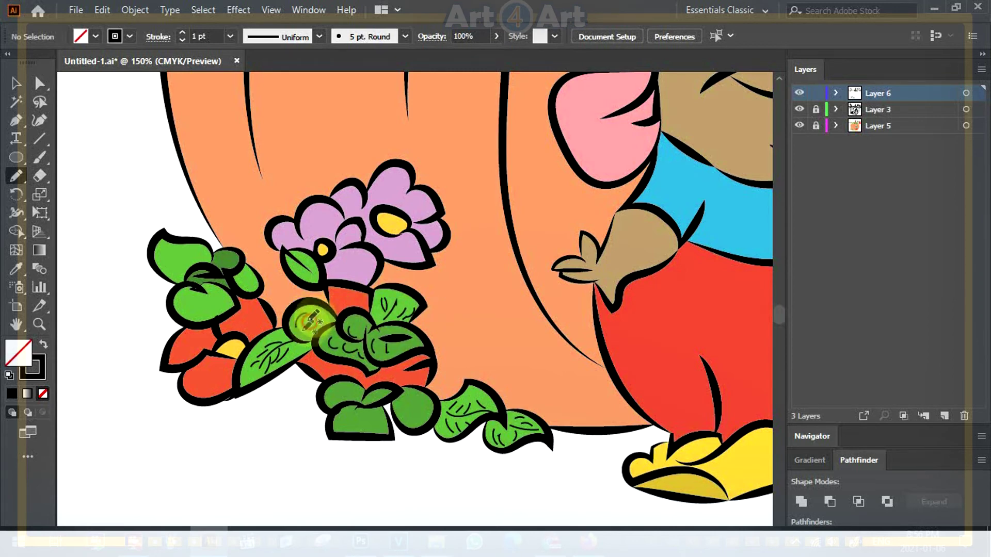
Add vein strokes to the small leaf by the purple flowers and the leaves at the flower cluster's outer end.
left_click(304, 264)
mouse_move(301, 266)
left_mouse_down()
mouse_move(316, 280)
mouse_move(321, 250)
mouse_move(309, 278)
left_mouse_up()
scroll(366, 309, "left", 1)
scroll(366, 310, "left", 3)
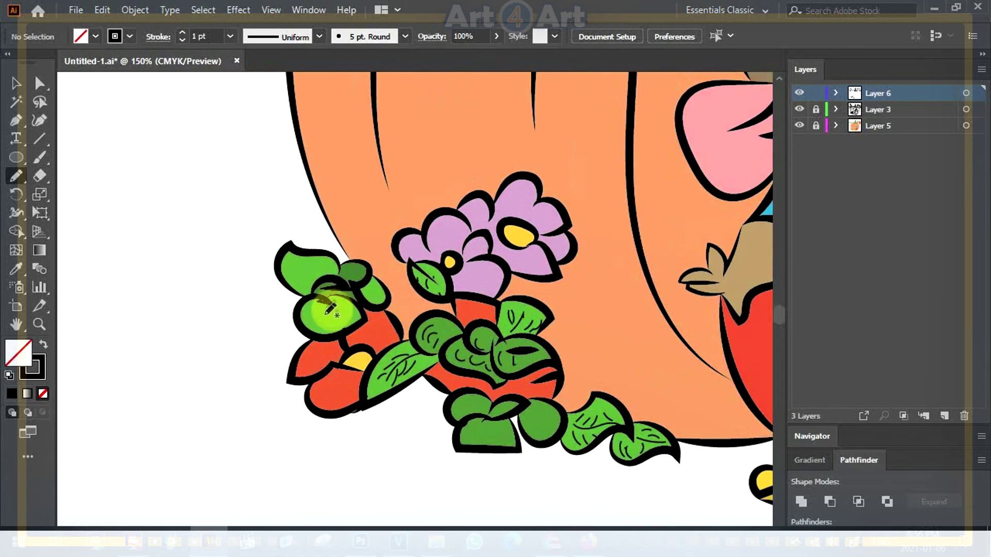
left_click_drag(329, 316, 361, 313)
mouse_move(289, 264)
left_mouse_down()
mouse_move(316, 275)
mouse_move(306, 262)
mouse_move(319, 271)
mouse_move(294, 274)
mouse_move(310, 276)
mouse_move(301, 288)
mouse_move(329, 270)
mouse_move(375, 299)
left_mouse_up()
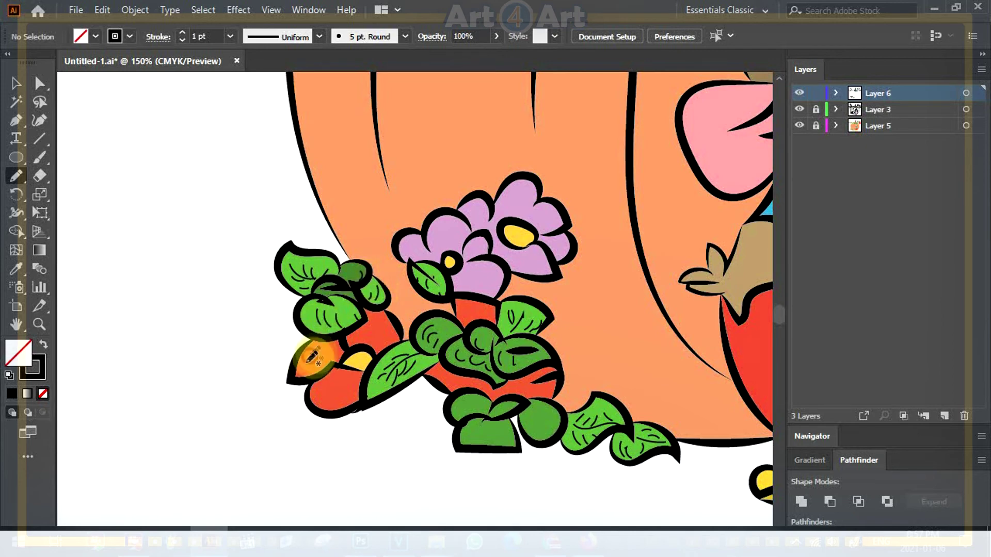
Hatch the red petals in the ground flower cluster with short curved Pencil strokes.
left_click_drag(327, 381, 353, 398)
left_click_drag(383, 310, 385, 330)
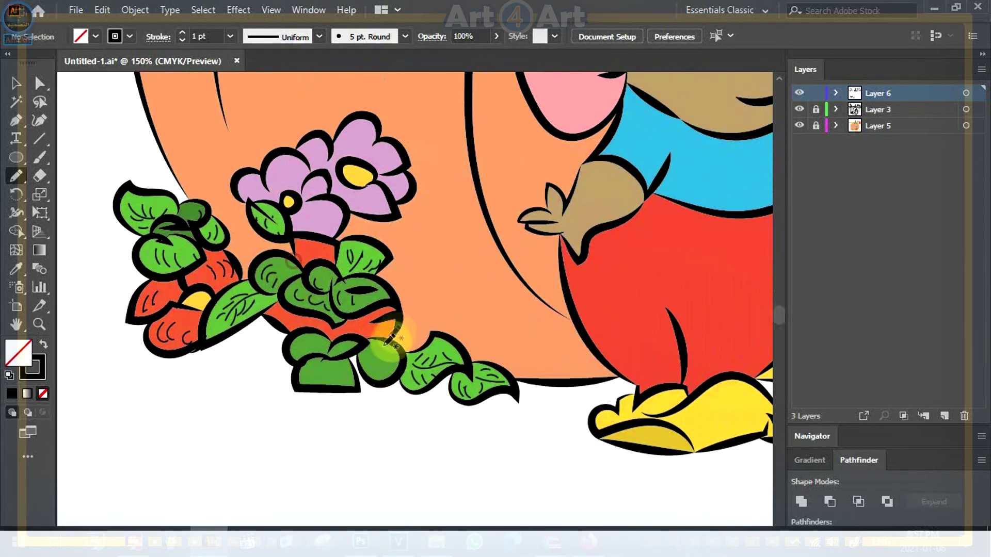
mouse_move(375, 330)
left_mouse_down()
mouse_move(398, 321)
mouse_move(376, 310)
left_mouse_up()
Draw curved shading strokes on the purple petals and small curls in the yellow flower centres.
mouse_move(387, 239)
left_mouse_down()
mouse_move(407, 326)
mouse_move(394, 288)
mouse_move(403, 308)
mouse_move(387, 292)
left_mouse_up()
mouse_move(412, 238)
left_mouse_down()
mouse_move(421, 282)
mouse_move(406, 283)
mouse_move(378, 239)
mouse_move(372, 244)
mouse_move(390, 235)
mouse_move(374, 251)
mouse_move(375, 242)
mouse_move(378, 253)
mouse_move(326, 268)
mouse_move(344, 247)
mouse_move(343, 262)
mouse_move(308, 267)
mouse_move(328, 292)
mouse_move(343, 287)
mouse_move(327, 321)
left_mouse_up()
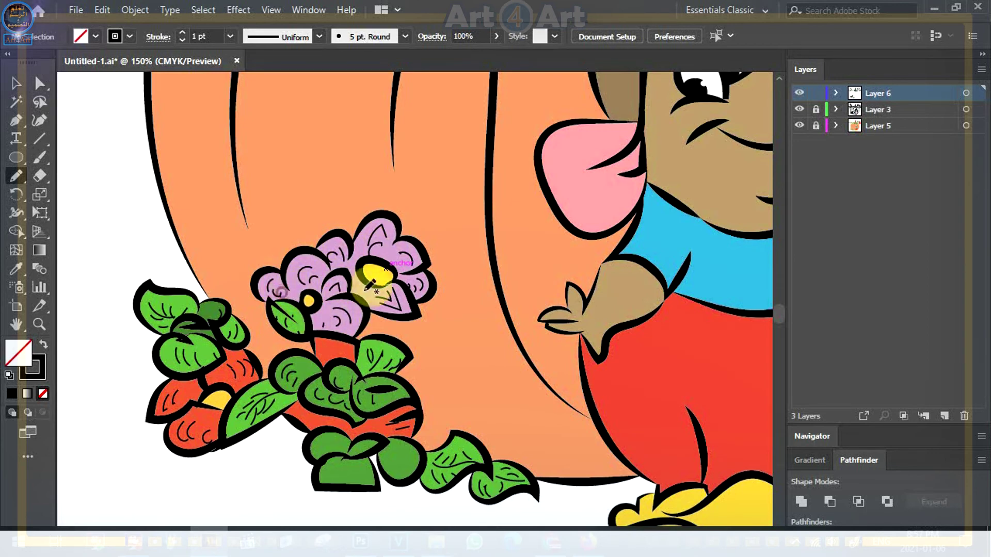
left_click_drag(376, 273, 382, 275)
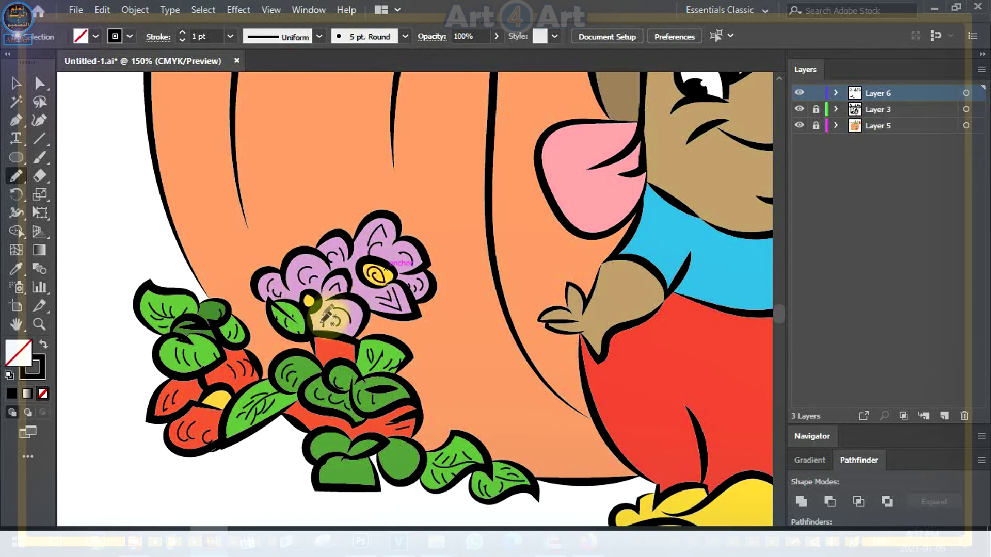
left_click_drag(310, 300, 310, 302)
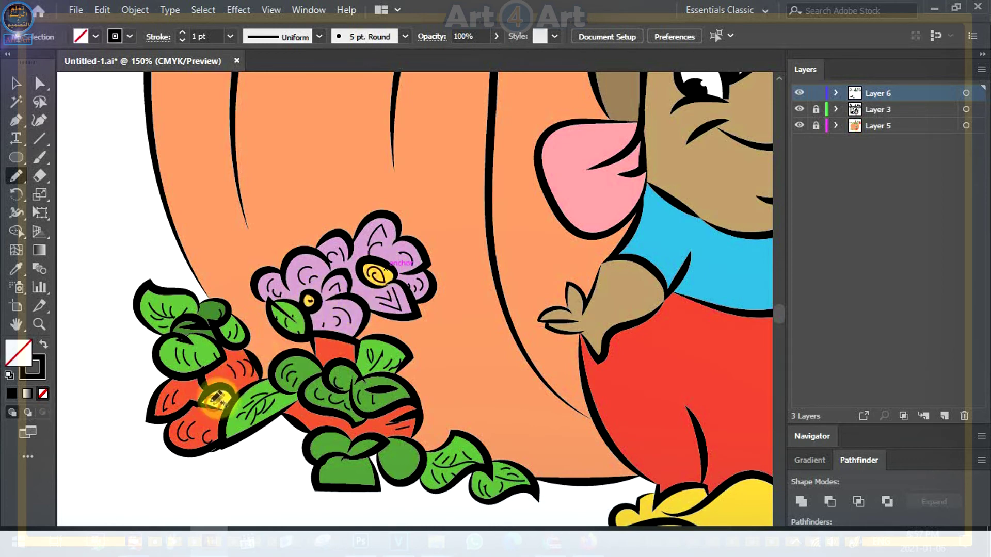
Hatch the mouse's lowered arm and hand with short black Pencil strokes.
scroll(274, 397, "down", 3)
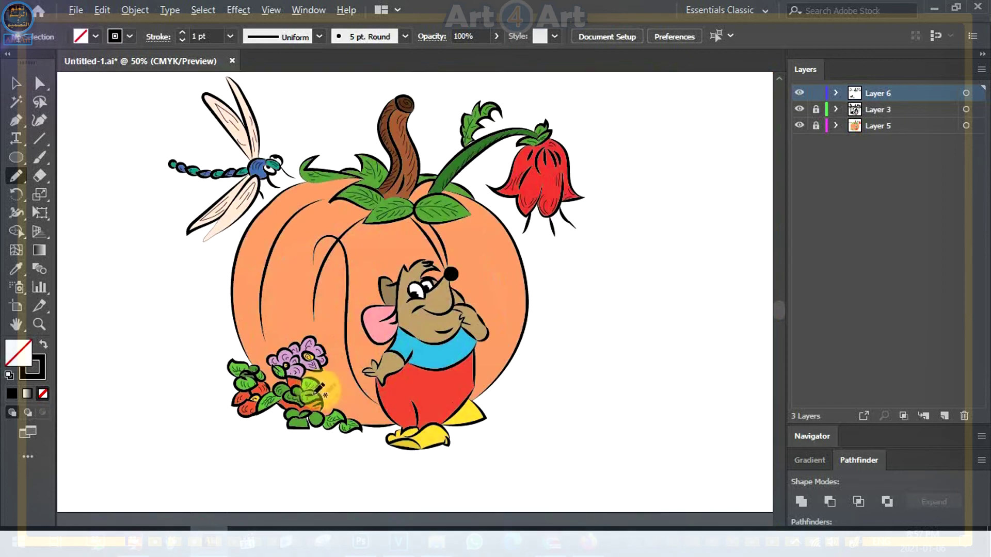
scroll(463, 429, "up", 4)
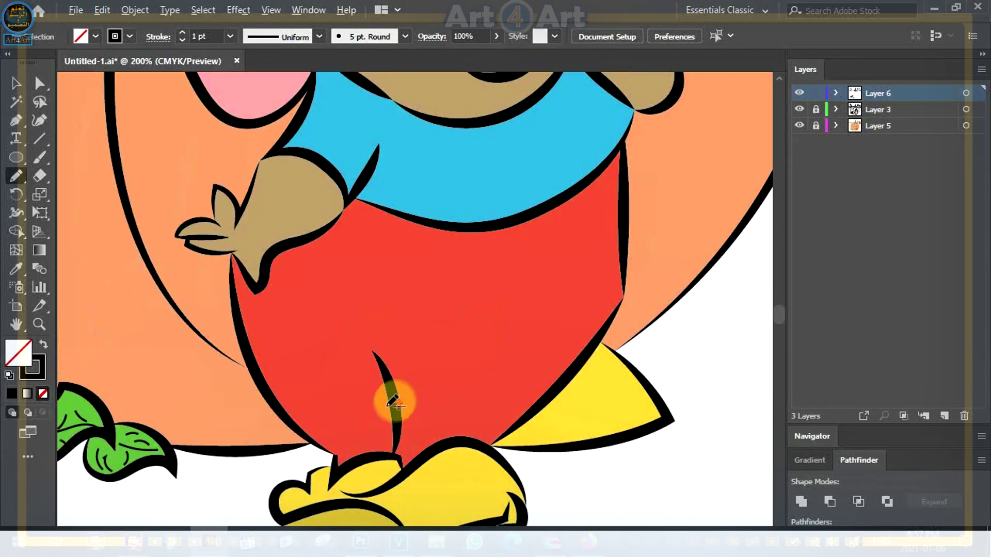
left_click_drag(321, 264, 408, 330)
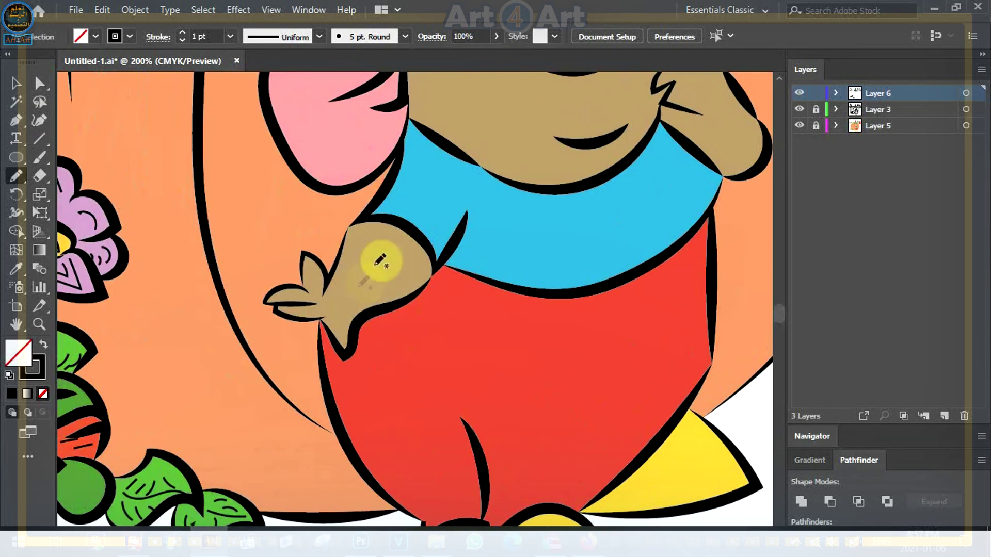
mouse_move(353, 238)
left_mouse_down()
mouse_move(336, 267)
mouse_move(361, 246)
left_mouse_up()
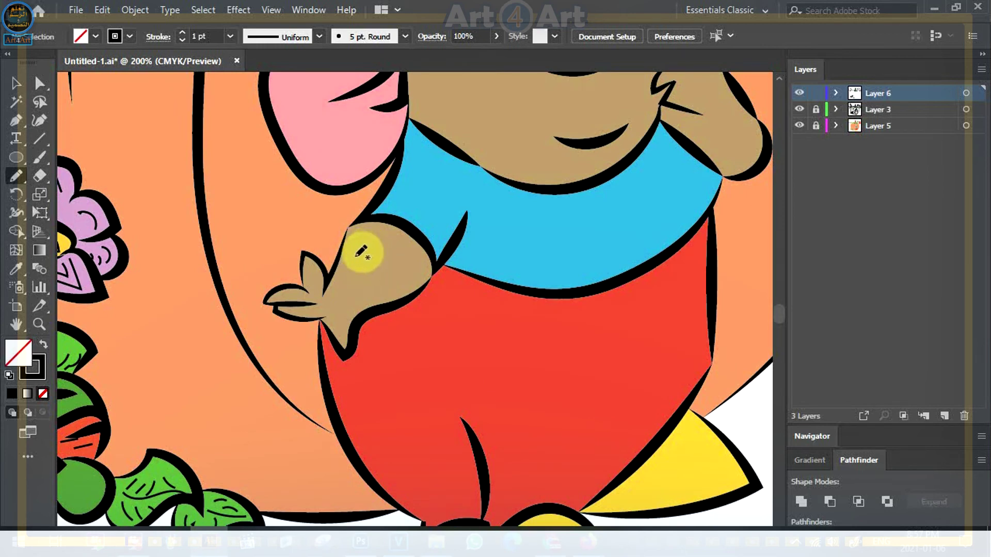
mouse_move(361, 236)
left_mouse_down()
mouse_move(347, 270)
mouse_move(359, 277)
left_mouse_up()
mouse_move(323, 311)
left_mouse_down()
mouse_move(385, 265)
mouse_move(399, 284)
left_mouse_up()
left_click_drag(487, 222, 482, 236)
left_click_drag(484, 201, 425, 294)
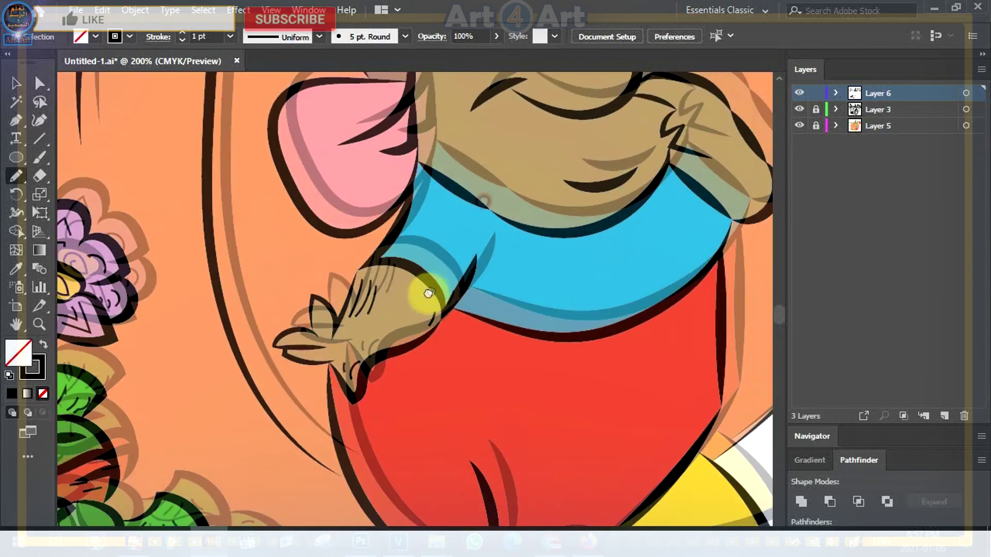
Hatch the shoulder of the blue sleeve and the mouse's pink ear with short curved Pencil strokes.
mouse_move(413, 206)
left_mouse_down()
mouse_move(404, 238)
mouse_move(416, 232)
left_mouse_up()
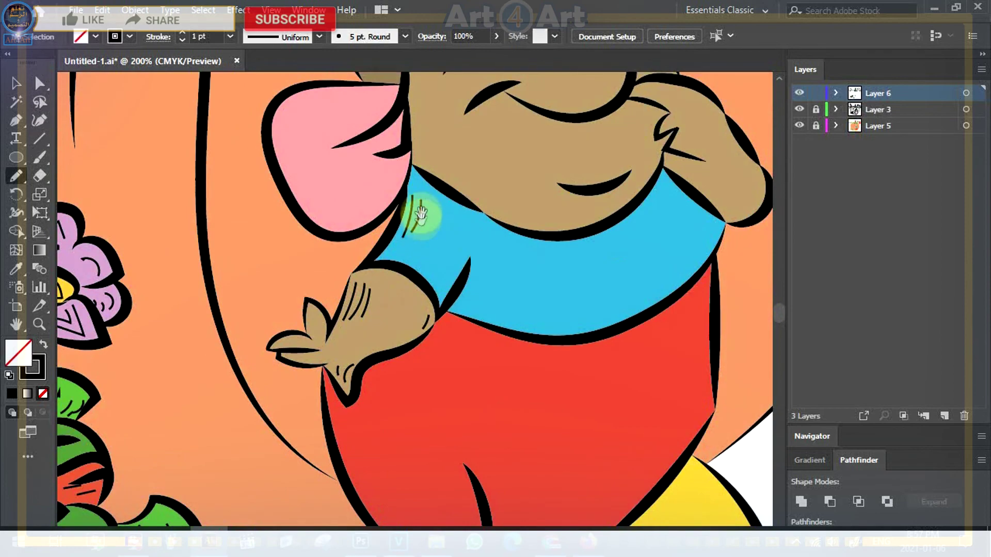
left_click_drag(412, 181, 475, 264)
left_click_drag(448, 194, 403, 210)
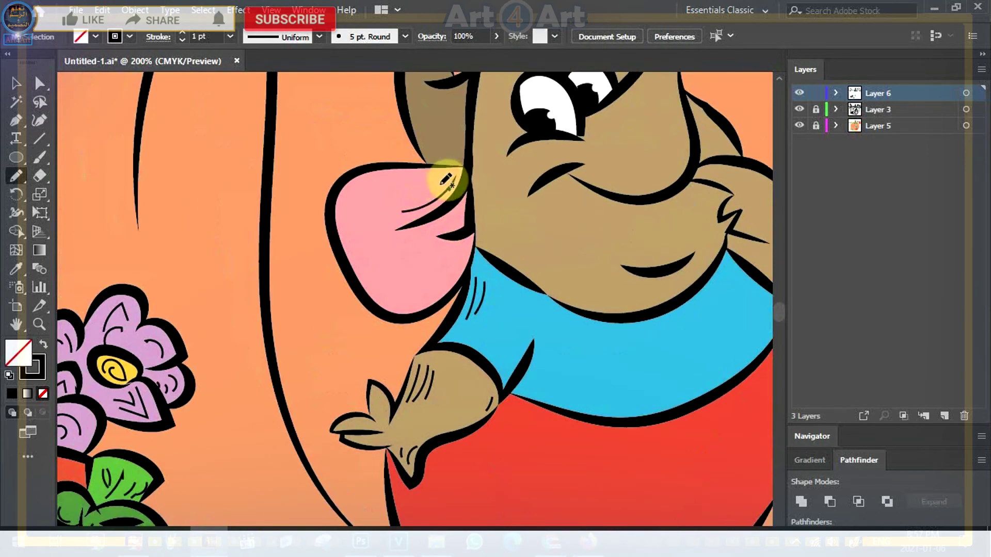
left_click_drag(453, 179, 419, 211)
mouse_move(446, 178)
left_mouse_down()
mouse_move(426, 199)
mouse_move(401, 179)
mouse_move(348, 216)
left_mouse_up()
mouse_move(364, 270)
left_mouse_down()
mouse_move(402, 307)
mouse_move(382, 273)
mouse_move(418, 306)
left_mouse_up()
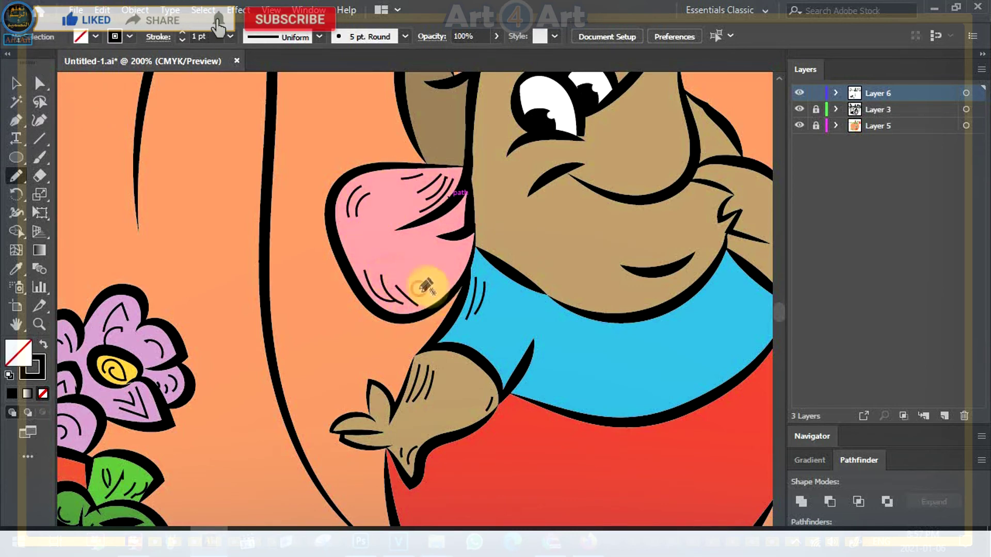
Add Pencil shading to the mouse's brown ear, the side of its head and its hair tuft.
left_click_drag(459, 210, 405, 332)
mouse_move(356, 231)
left_mouse_down()
mouse_move(383, 233)
mouse_move(353, 242)
mouse_move(380, 252)
mouse_move(359, 259)
mouse_move(379, 275)
left_mouse_up()
left_click_drag(429, 195, 406, 281)
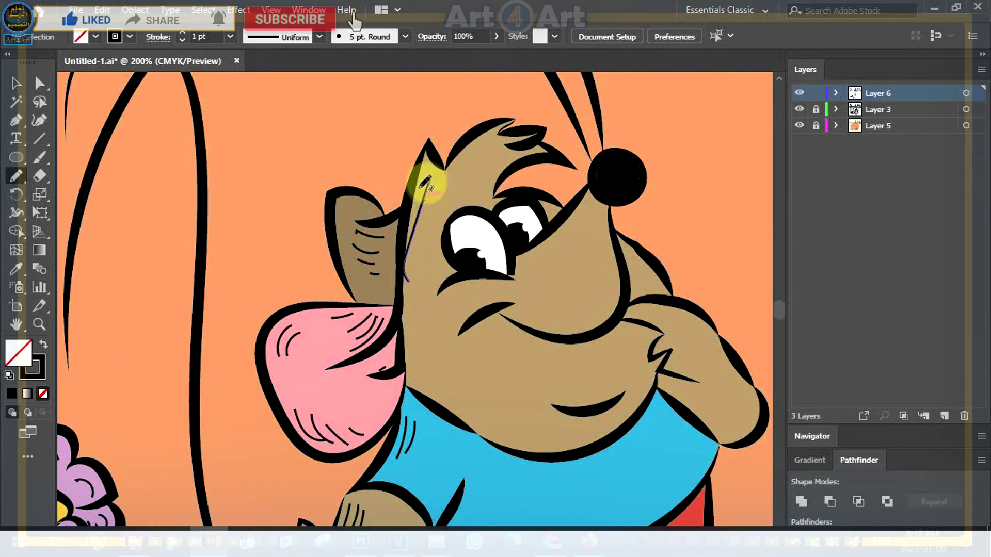
key("ctrl+z")
left_click_drag(431, 187, 413, 276)
left_click_drag(433, 191, 425, 249)
mouse_move(481, 141)
left_mouse_down()
mouse_move(508, 134)
mouse_move(505, 152)
left_mouse_up()
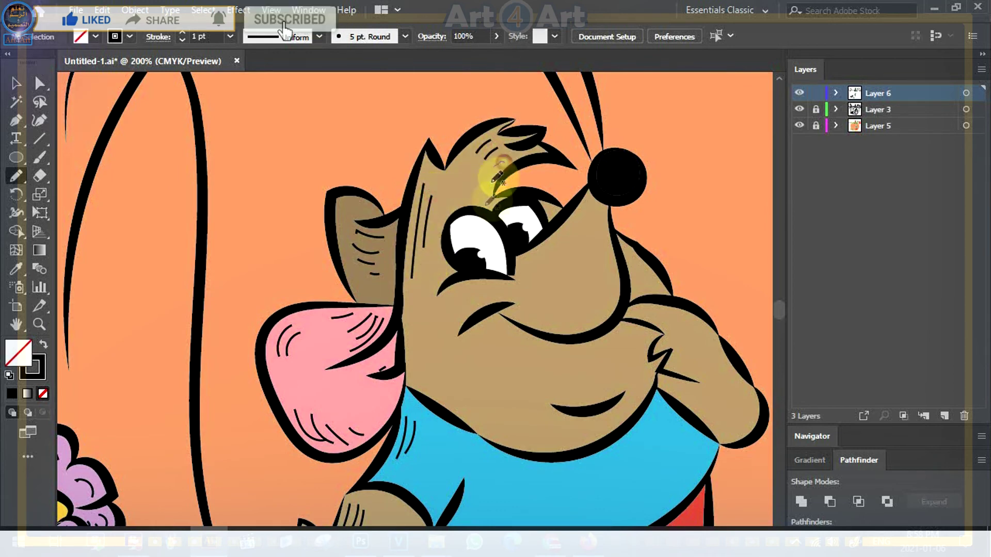
Draw two thin curved whiskers beyond the mouse's snout and two more across its cheek.
mouse_move(589, 204)
left_mouse_down()
mouse_move(606, 207)
mouse_move(573, 223)
mouse_move(606, 249)
mouse_move(599, 260)
mouse_move(692, 198)
left_mouse_up()
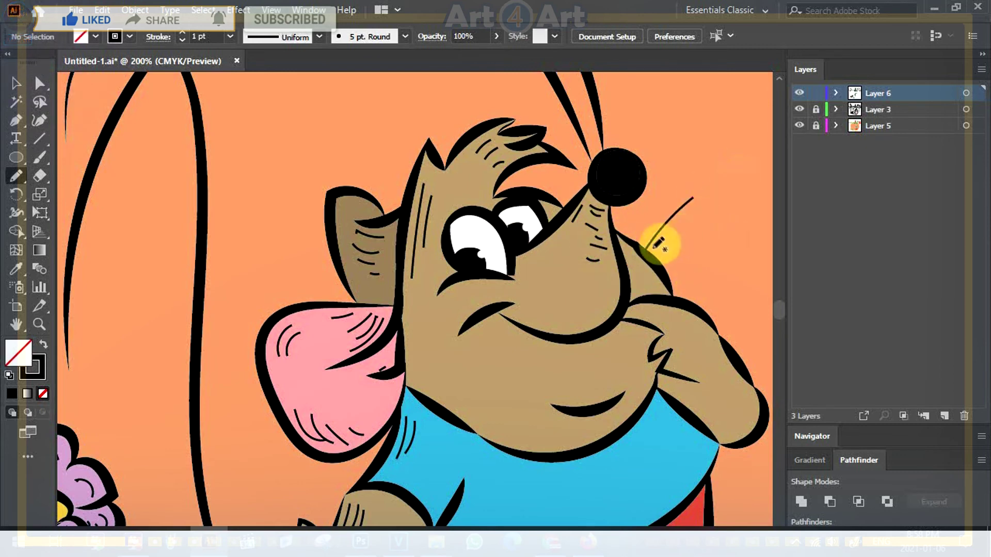
left_click_drag(648, 250, 714, 227)
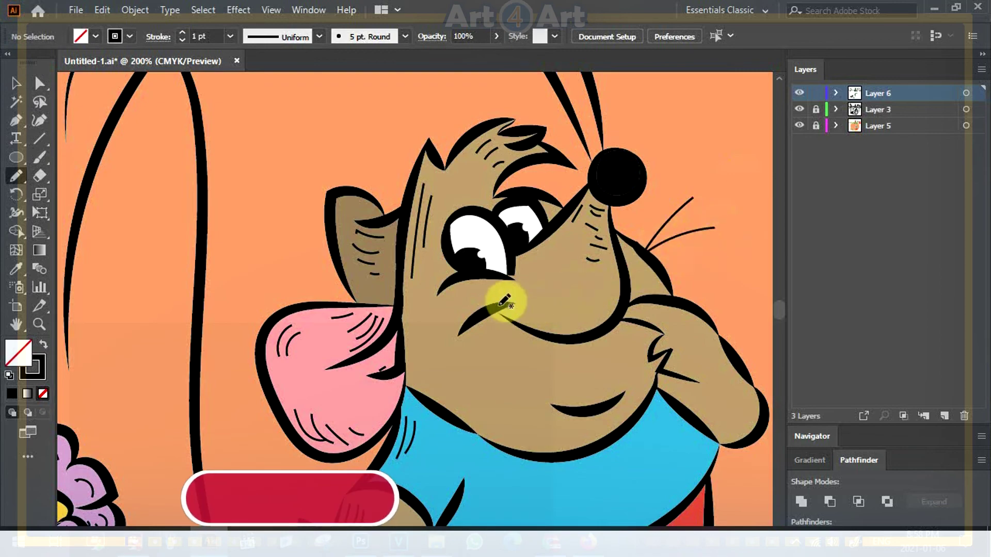
mouse_move(527, 317)
left_mouse_down()
mouse_move(459, 380)
mouse_move(449, 376)
mouse_move(481, 380)
left_mouse_up()
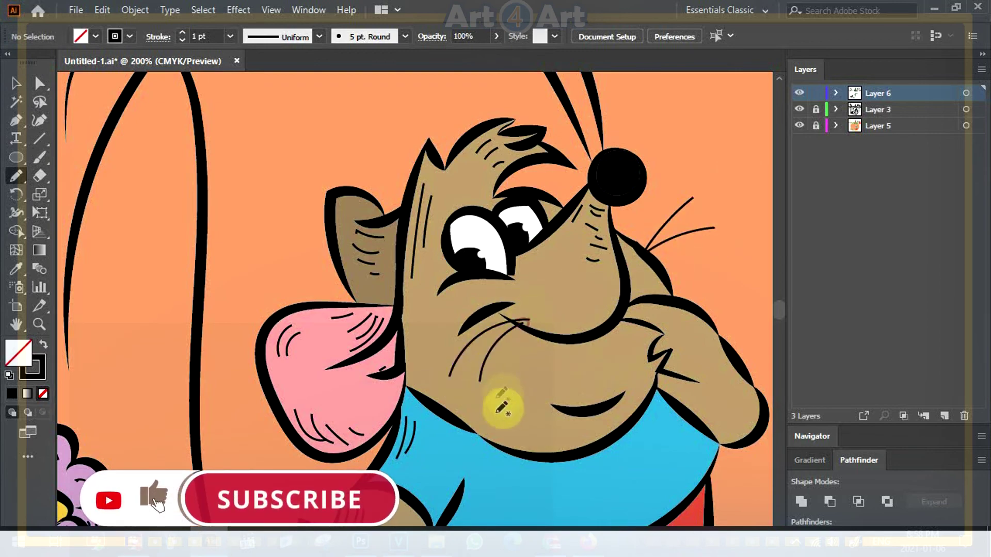
Hatch the mouse's chin, raised hand and raised arm with short Pencil strokes.
scroll(542, 394, "down", 4)
scroll(542, 394, "right", 4)
mouse_move(537, 320)
left_mouse_down()
mouse_move(484, 340)
mouse_move(495, 343)
left_mouse_up()
left_click_drag(529, 263, 523, 284)
mouse_move(558, 220)
left_mouse_down()
mouse_move(597, 237)
mouse_move(605, 257)
left_mouse_up()
left_click_drag(610, 268, 612, 274)
Shade the blue shirt with hatching below the raised arm and beside the lowered sleeve's fold.
mouse_move(571, 358)
left_mouse_down()
mouse_move(558, 262)
mouse_move(563, 300)
left_mouse_up()
mouse_move(601, 261)
left_mouse_down()
mouse_move(574, 287)
mouse_move(554, 281)
left_mouse_up()
mouse_move(565, 245)
left_mouse_down()
mouse_move(543, 267)
mouse_move(530, 260)
left_mouse_up()
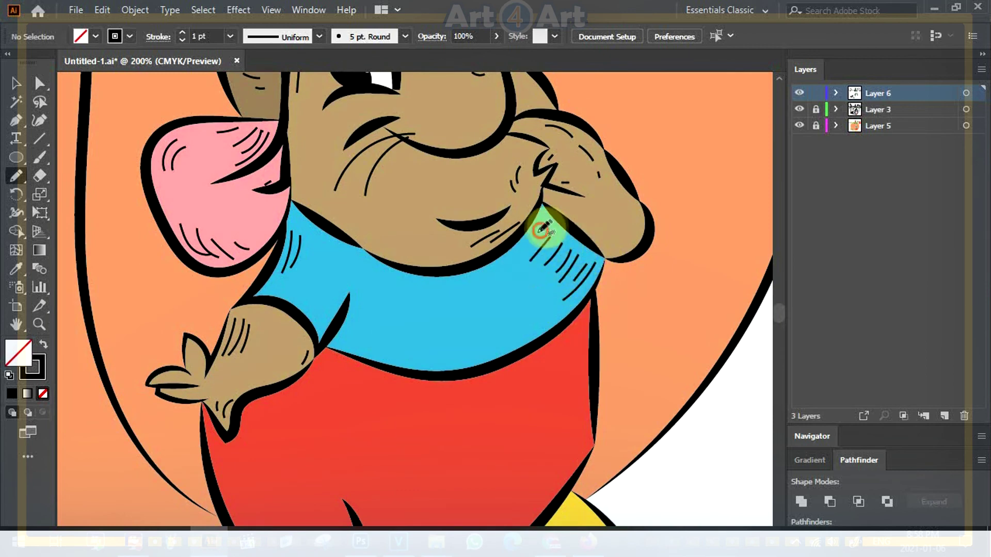
left_click_drag(486, 338, 557, 320)
mouse_move(436, 292)
left_mouse_down()
mouse_move(416, 324)
mouse_move(428, 320)
left_mouse_up()
left_click_drag(446, 307, 443, 320)
Draw long curved hatching strokes on the lower part of the mouse's red trousers.
left_click_drag(506, 369, 522, 199)
mouse_move(469, 327)
left_mouse_down()
mouse_move(473, 395)
mouse_move(482, 397)
left_mouse_up()
left_click_drag(485, 338, 495, 394)
mouse_move(502, 360)
left_mouse_down()
mouse_move(499, 383)
mouse_move(517, 384)
left_mouse_up()
left_click_drag(328, 295, 367, 375)
left_click_drag(359, 308, 380, 344)
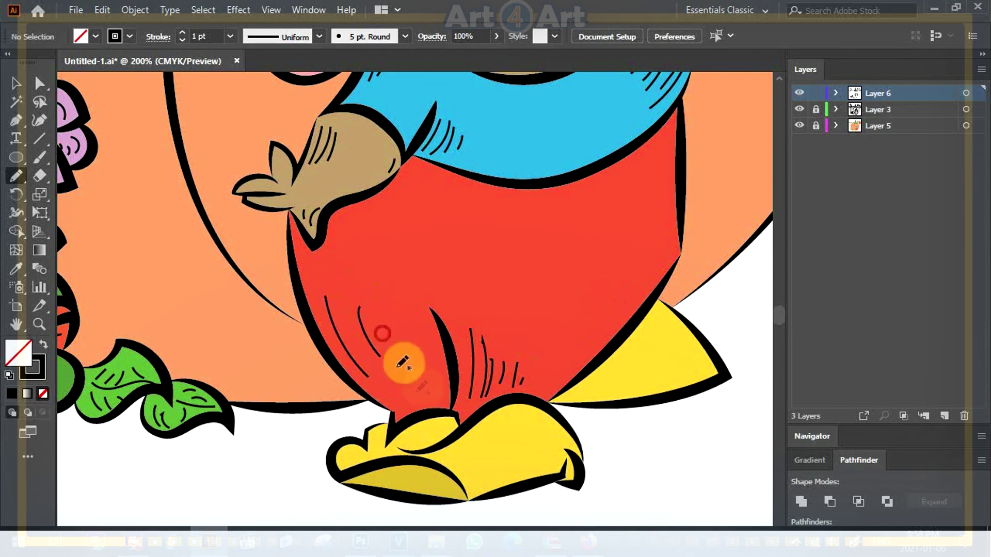
Hatch both of the mouse's yellow shoes, including the darker sole of the front one.
scroll(513, 371, "down", 3)
scroll(512, 372, "right", 4)
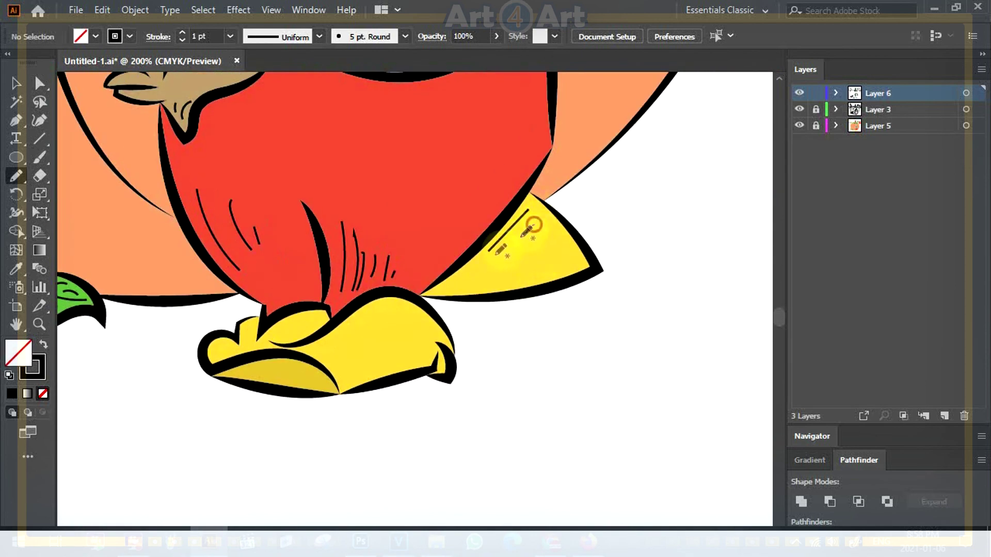
left_click_drag(538, 264, 537, 265)
left_click_drag(388, 310, 346, 338)
mouse_move(390, 320)
left_mouse_down()
mouse_move(369, 343)
mouse_move(370, 358)
left_mouse_up()
mouse_move(274, 365)
left_mouse_down()
mouse_move(297, 360)
mouse_move(324, 371)
left_mouse_up()
Draw long curved shading strokes on the upper part of the pumpkin's second rib from the dragonfly side.
left_click_drag(602, 206, 413, 497)
scroll(462, 334, "up", 3)
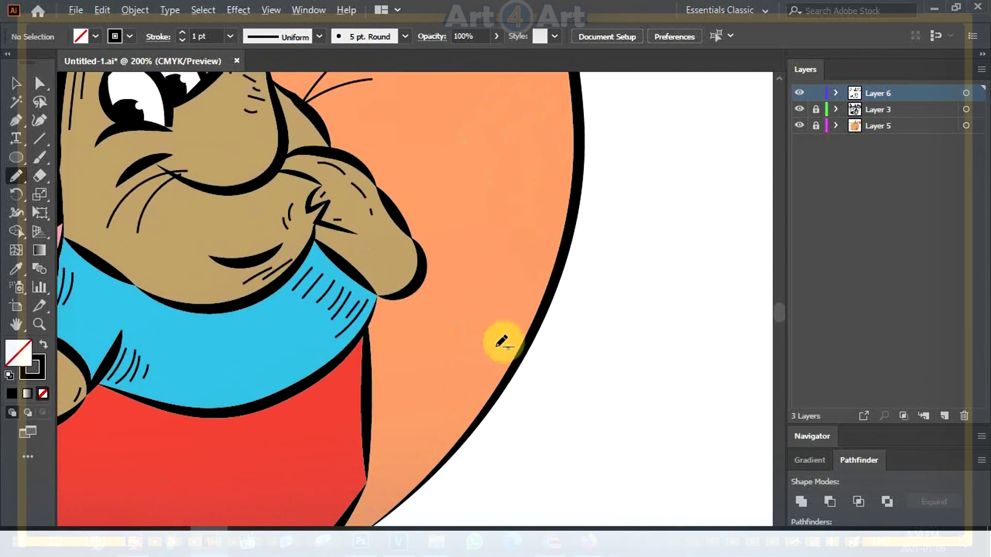
scroll(506, 334, "down", 5)
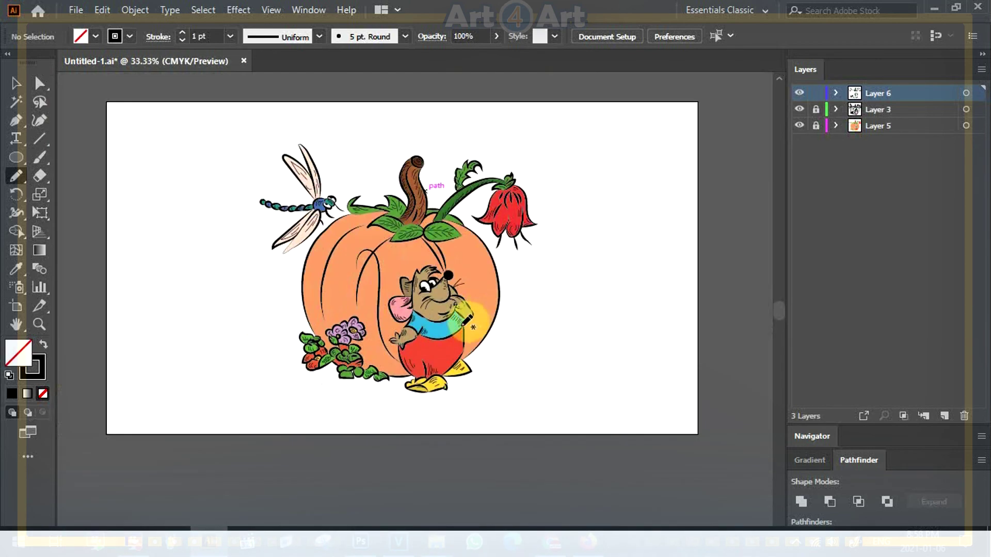
scroll(428, 227, "up", 2)
scroll(341, 249, "up", 2)
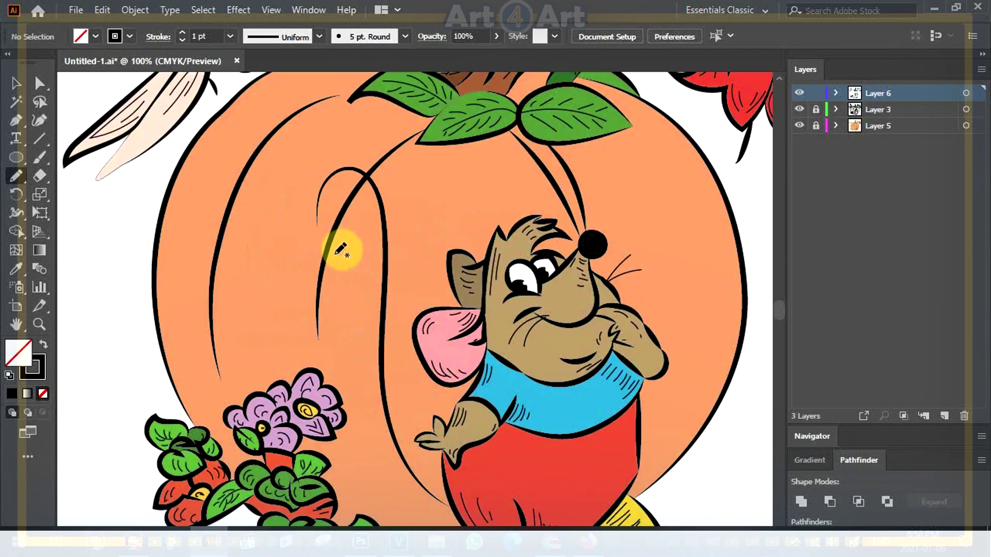
mouse_move(334, 253)
left_mouse_down()
mouse_move(361, 258)
mouse_move(531, 383)
mouse_move(558, 266)
mouse_move(515, 186)
mouse_move(369, 287)
left_mouse_up()
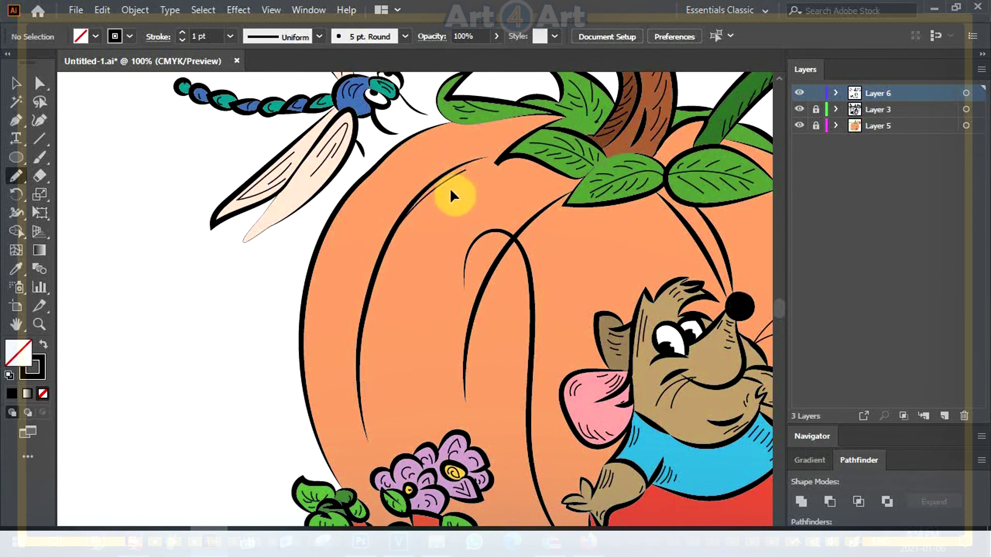
left_click_drag(464, 171, 382, 298)
mouse_move(455, 174)
left_mouse_down()
mouse_move(372, 327)
mouse_move(433, 218)
mouse_move(399, 283)
left_mouse_up()
Hatch the pumpkin's outermost rib on the dragonfly side from its upper edge down toward the flowers.
mouse_move(468, 205)
left_mouse_down()
mouse_move(427, 278)
mouse_move(461, 246)
mouse_move(558, 244)
left_mouse_up()
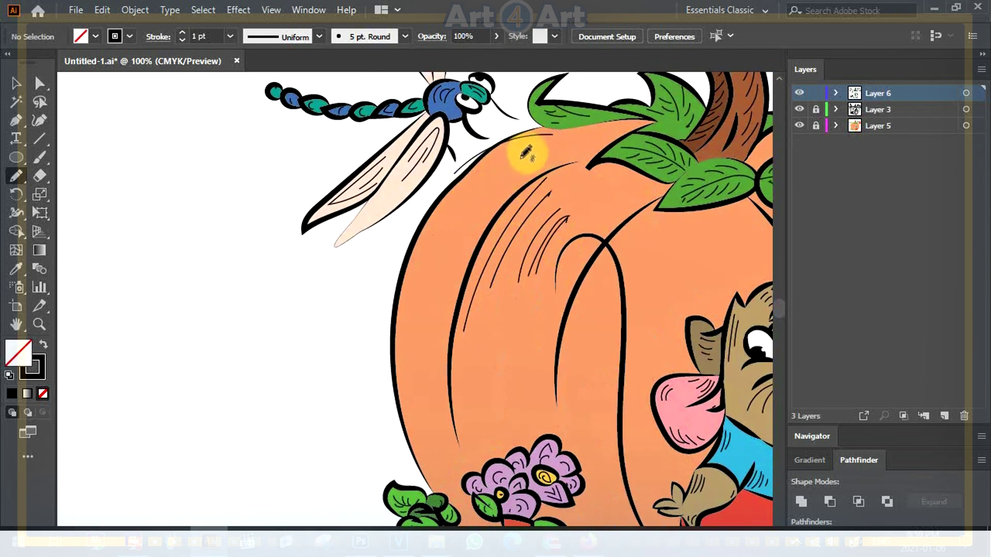
mouse_move(544, 138)
left_mouse_down()
mouse_move(470, 192)
mouse_move(485, 211)
mouse_move(406, 305)
left_mouse_up()
left_click_drag(443, 245, 422, 328)
left_click_drag(450, 273, 438, 360)
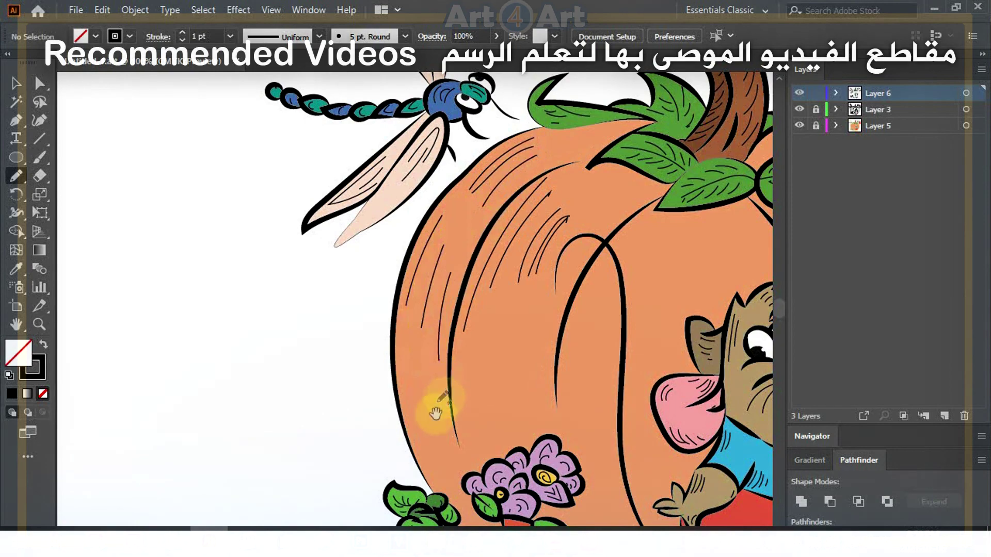
left_click_drag(435, 413, 420, 230)
left_click_drag(428, 192, 434, 285)
left_click_drag(419, 181, 412, 260)
left_click_drag(402, 176, 399, 226)
Add long vertical Pencil strokes on the pumpkin ribs above the flower cluster, beside the hooked rib line.
left_click_drag(587, 143, 447, 210)
left_click_drag(440, 158, 412, 263)
left_click_drag(444, 177, 423, 270)
left_click_drag(457, 190, 442, 271)
mouse_move(398, 181)
left_mouse_down()
mouse_move(403, 300)
mouse_move(372, 281)
mouse_move(371, 315)
left_mouse_up()
left_click_drag(356, 197, 345, 292)
left_click_drag(332, 197, 330, 279)
Hatch the top of the pumpkin beside the leaves with short curved strokes.
left_click_drag(460, 228, 343, 411)
left_click_drag(392, 241, 339, 282)
mouse_move(372, 231)
left_mouse_down()
mouse_move(324, 268)
mouse_move(322, 255)
left_mouse_up()
left_click_drag(334, 228, 311, 251)
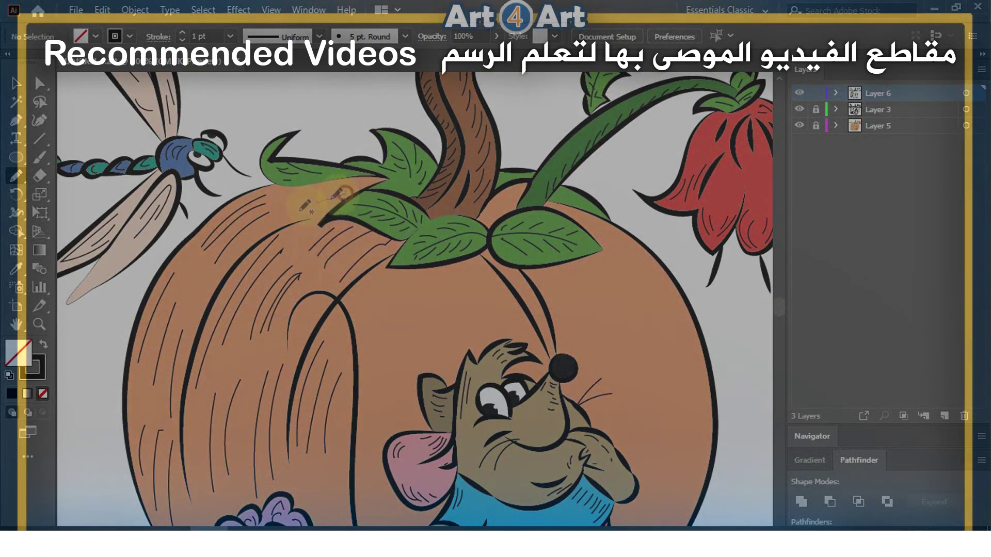
Add curved shading strokes on the pumpkin above the mouse's ears and along its far side beneath the red flower.
left_click_drag(424, 327, 403, 196)
left_click_drag(379, 156, 367, 236)
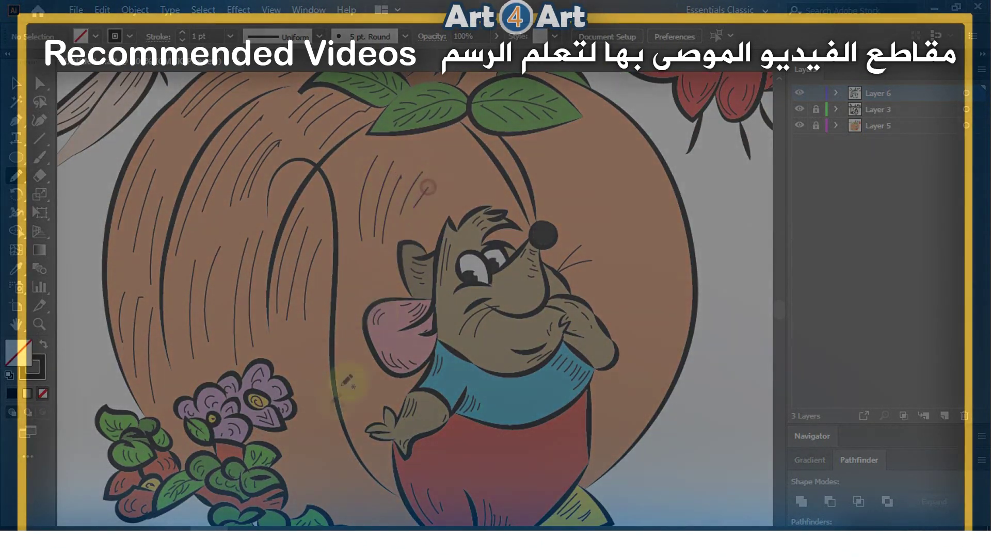
left_click_drag(626, 346, 491, 386)
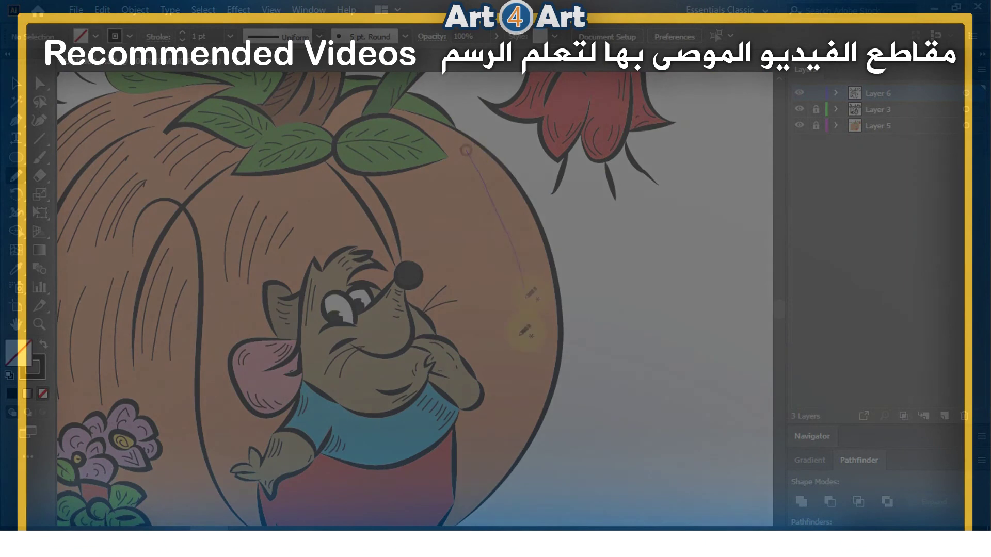